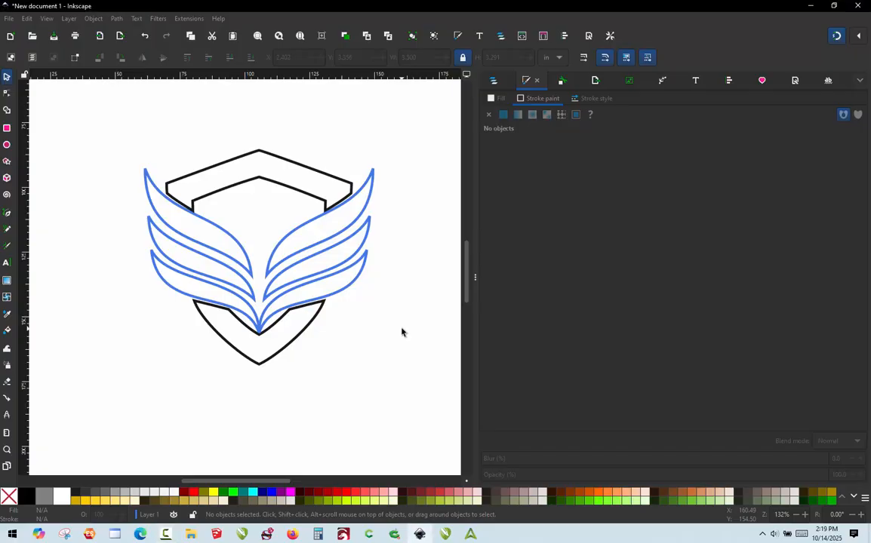
- Inspect the shield and wings artwork in outline display mode, and return to normal display
{"action": "key", "text": "ctrl+KP_5"}
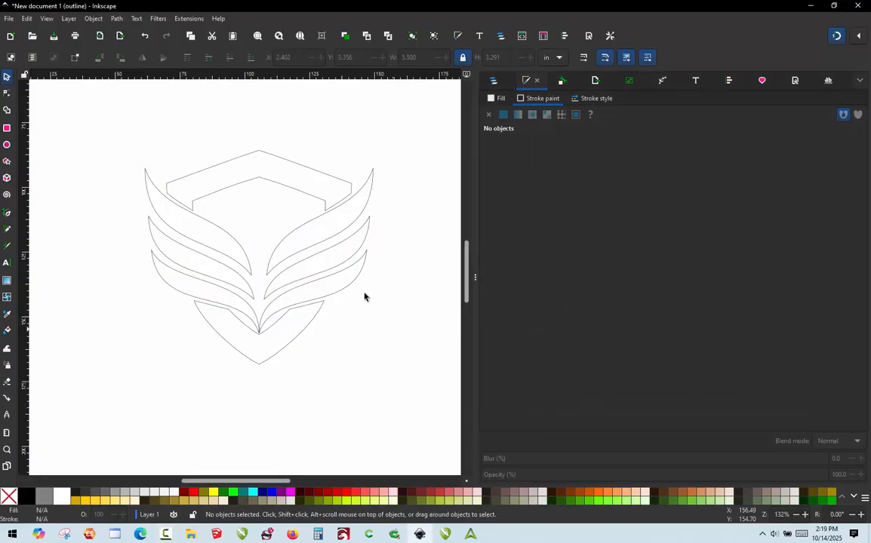
{"action": "key", "text": "ctrl+KP_5"}
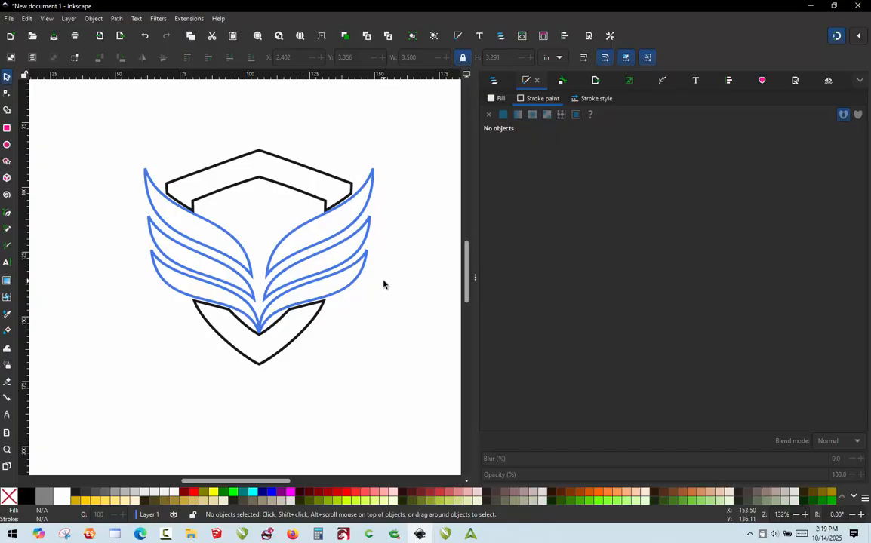
- Hide the Bezier handles and break the right wing's top feather path at its outer tip node
{"action": "scroll", "coordinate": [372, 158], "scroll_direction": "up", "scroll_amount": 2, "text": "ctrl"}
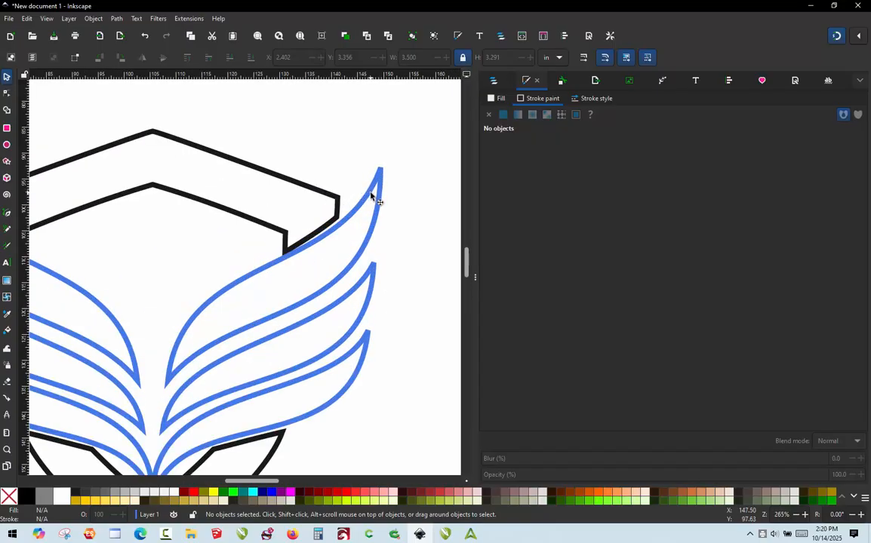
{"action": "left_click", "coordinate": [371, 196]}
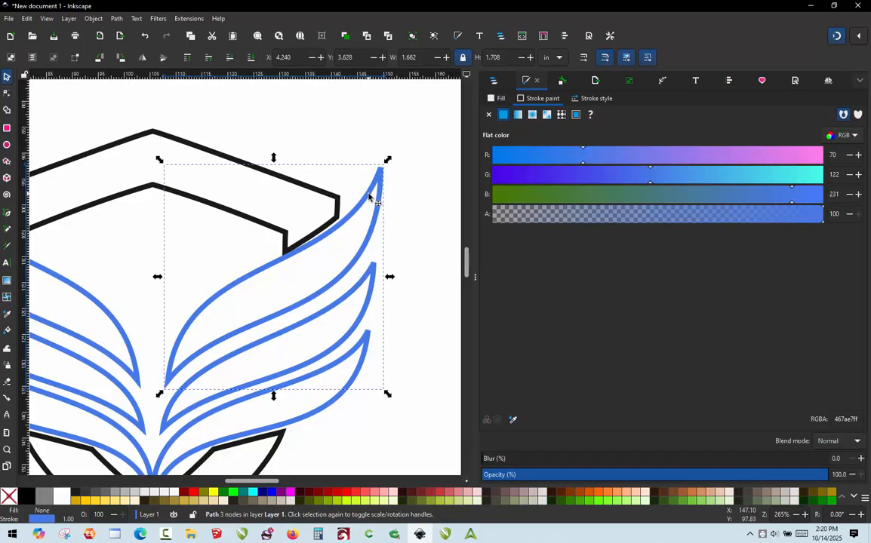
{"action": "key", "text": "n"}
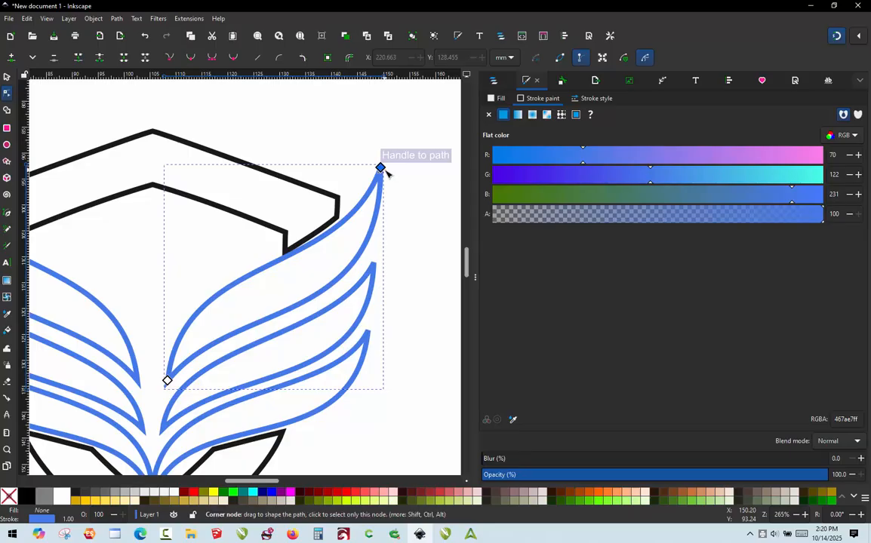
{"action": "left_click", "coordinate": [168, 381]}
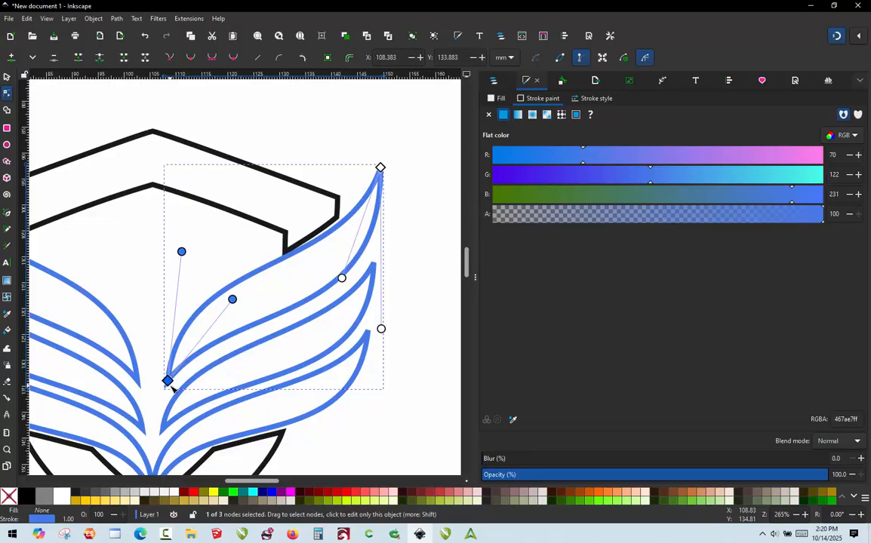
{"action": "left_click", "coordinate": [578, 58]}
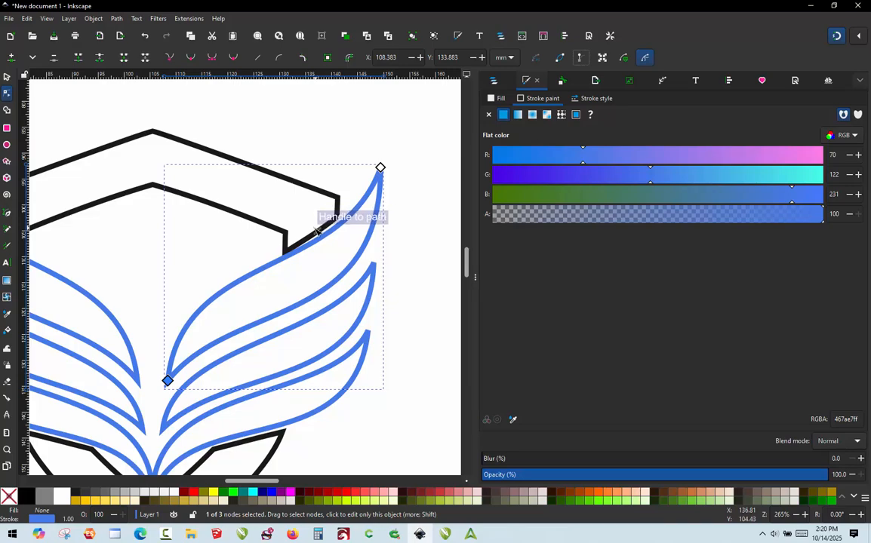
{"action": "left_click", "coordinate": [380, 170]}
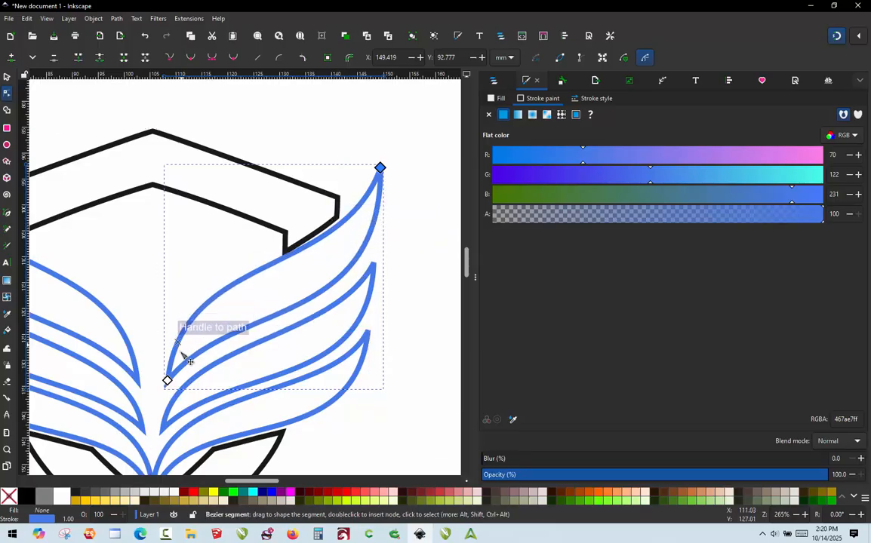
{"action": "scroll", "coordinate": [317, 130], "scroll_direction": "down", "scroll_amount": 1}
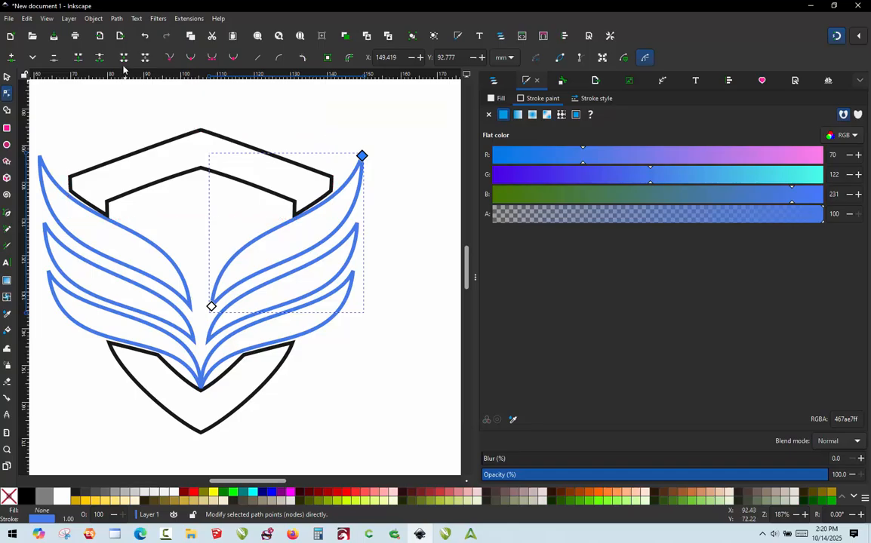
- Test whether the right wing's top feather separates at the broken tip by moving it aside, and undo the move
{"action": "left_click", "coordinate": [117, 19]}
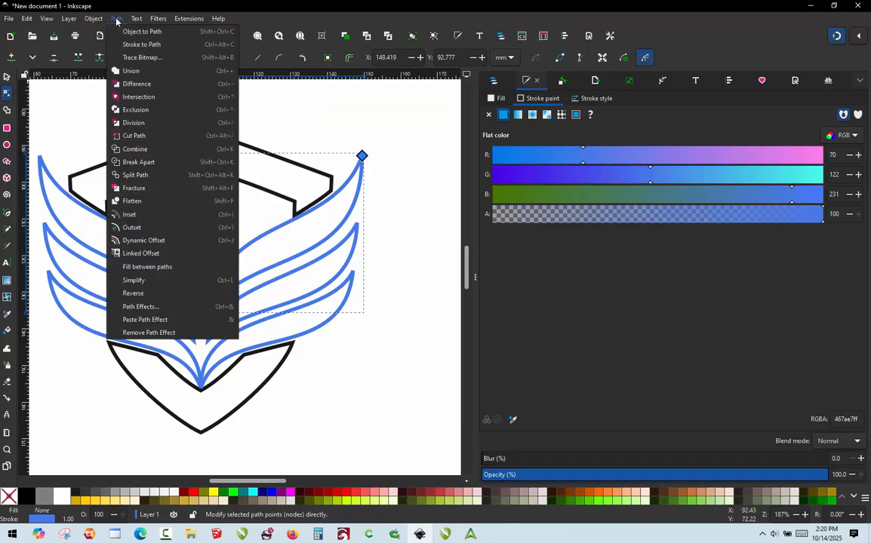
{"action": "left_click", "coordinate": [130, 148]}
{"action": "left_click", "coordinate": [342, 120]}
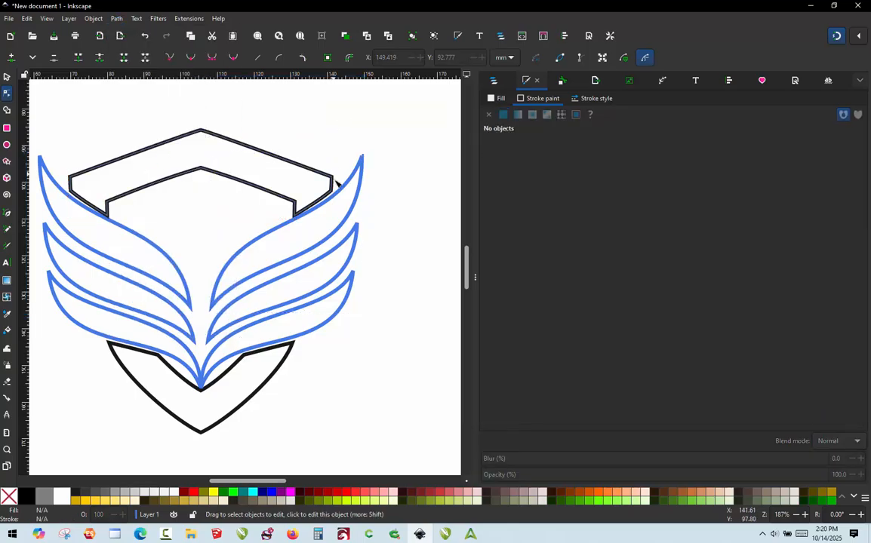
{"action": "left_click", "coordinate": [339, 196]}
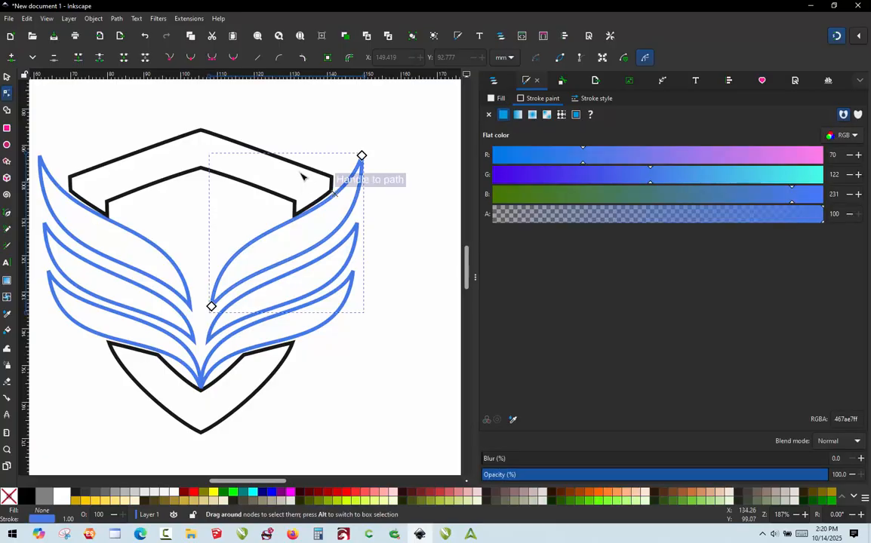
{"action": "left_click", "coordinate": [7, 77]}
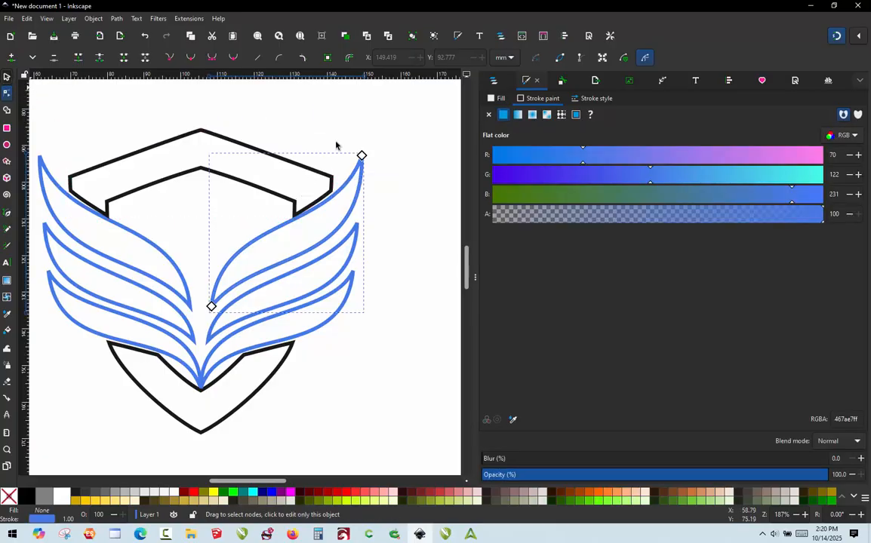
{"action": "left_click_drag", "start_coordinate": [357, 177], "coordinate": [326, 155]}
{"action": "key", "text": "ctrl+z"}
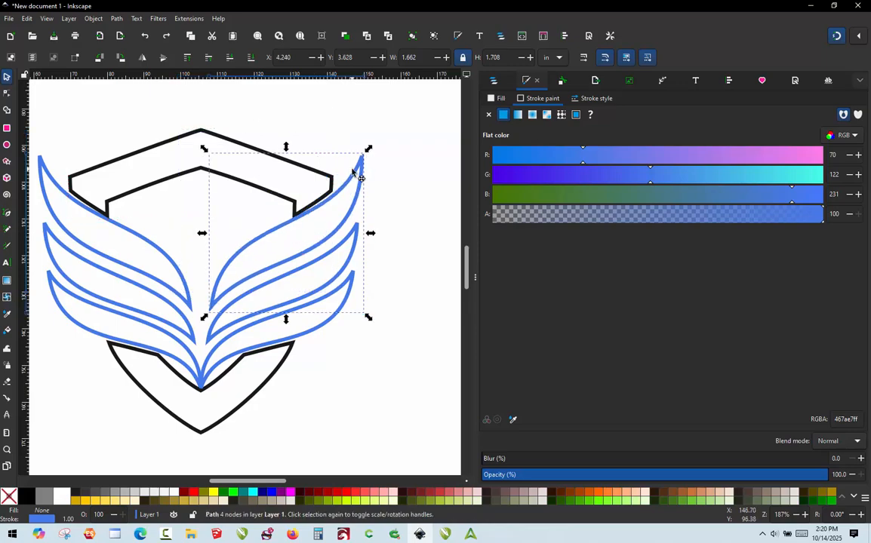
- Break the right wing's top feather at its outer tip and inner end nodes, and break it apart into separate paths
{"action": "key", "text": "n"}
{"action": "left_click", "coordinate": [362, 155]}
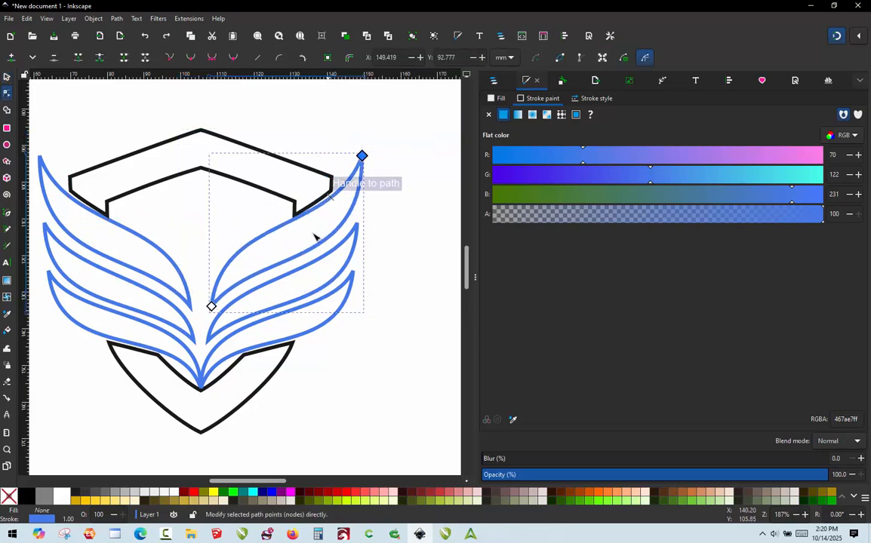
{"action": "left_click", "coordinate": [212, 307], "text": "shift"}
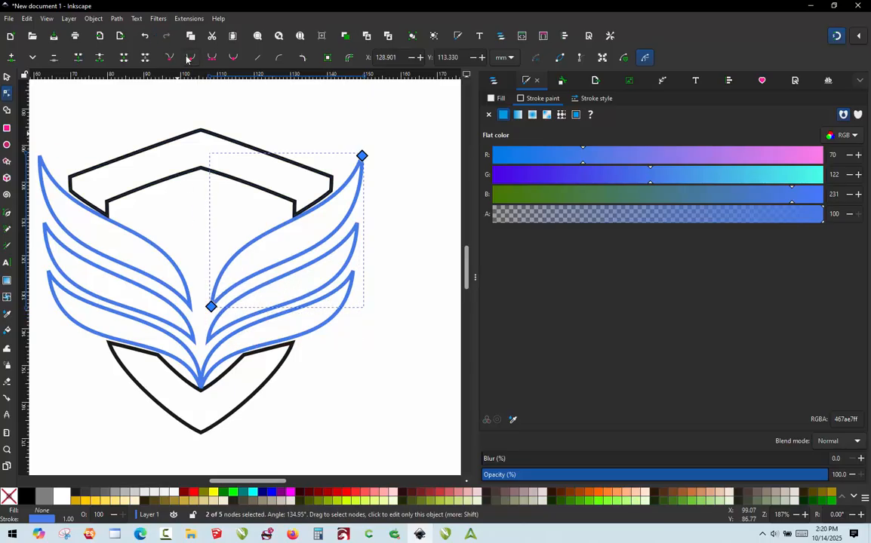
{"action": "key", "text": "ctrl+shift+k"}
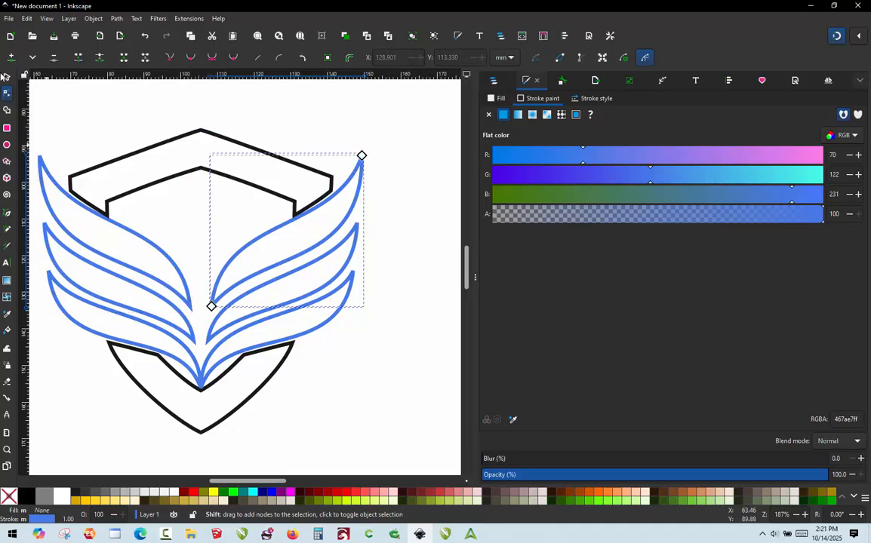
- Move one separated curve of the right wing's top feather aside as a test, and undo the move
{"action": "left_click", "coordinate": [284, 128]}
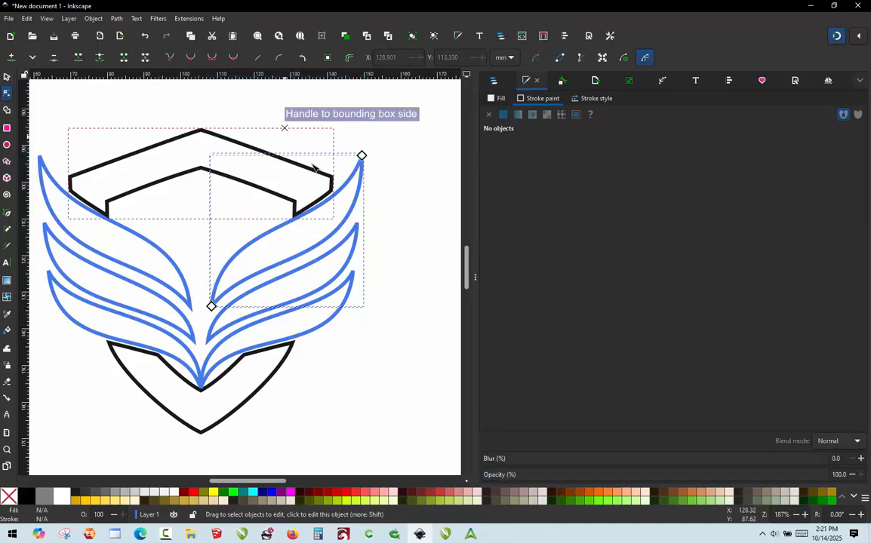
{"action": "left_click", "coordinate": [317, 170]}
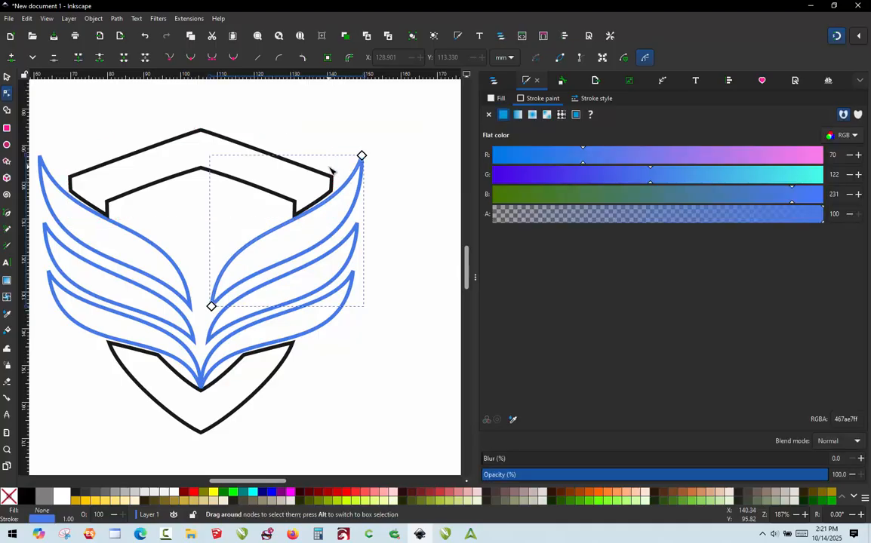
{"action": "left_click", "coordinate": [6, 77]}
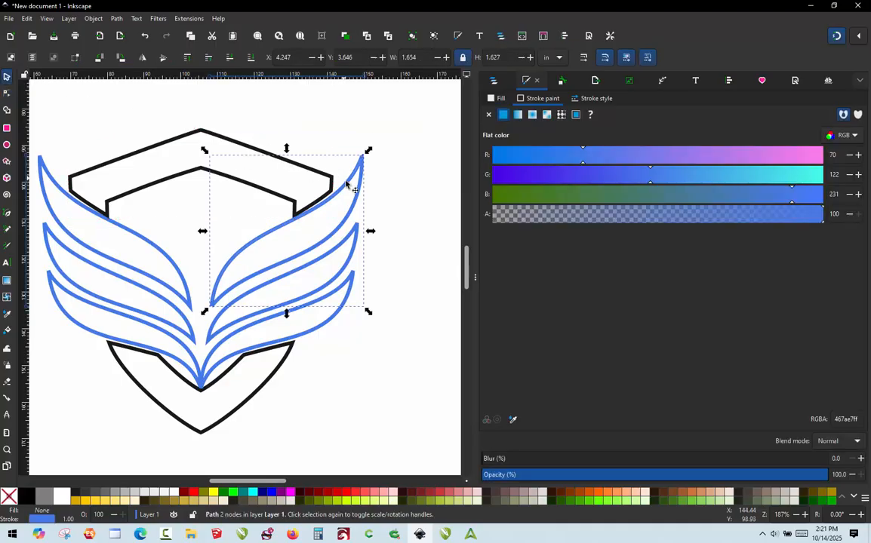
{"action": "left_click_drag", "start_coordinate": [336, 173], "coordinate": [384, 180]}
{"action": "key", "text": "ctrl+z"}
{"action": "key", "text": "ctrl+z"}
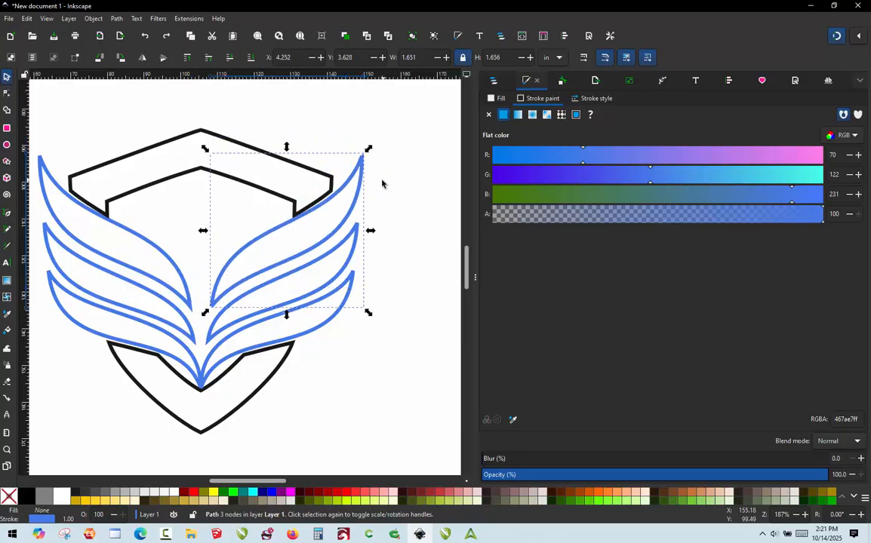
- Combine the two curves of the right wing's top feather into one path and deselect it
{"action": "left_click", "coordinate": [341, 194], "text": "shift"}
{"action": "key", "text": "ctrl"}
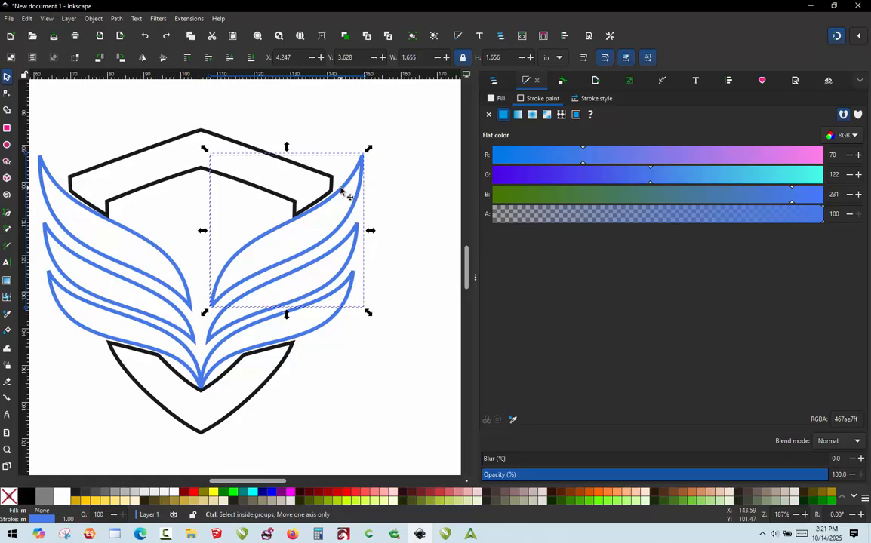
{"action": "key", "text": "ctrl+k"}
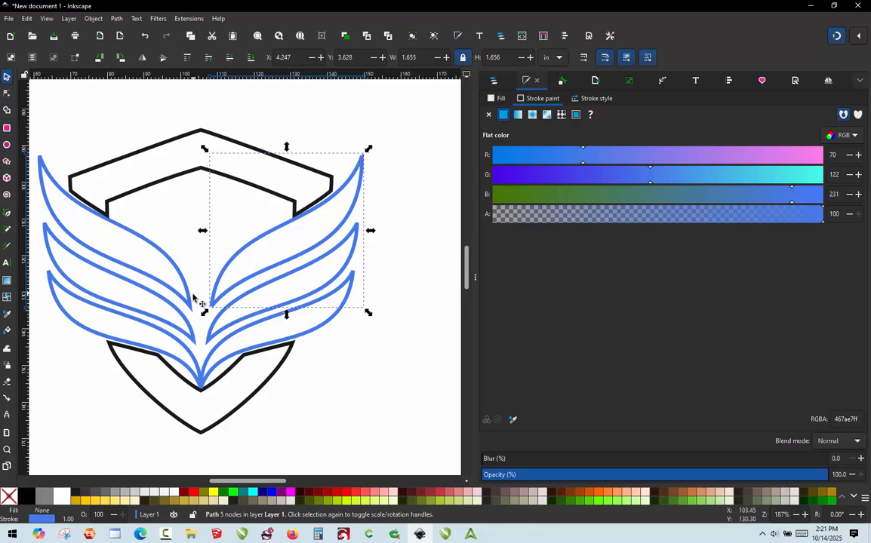
{"action": "left_click", "coordinate": [396, 249]}
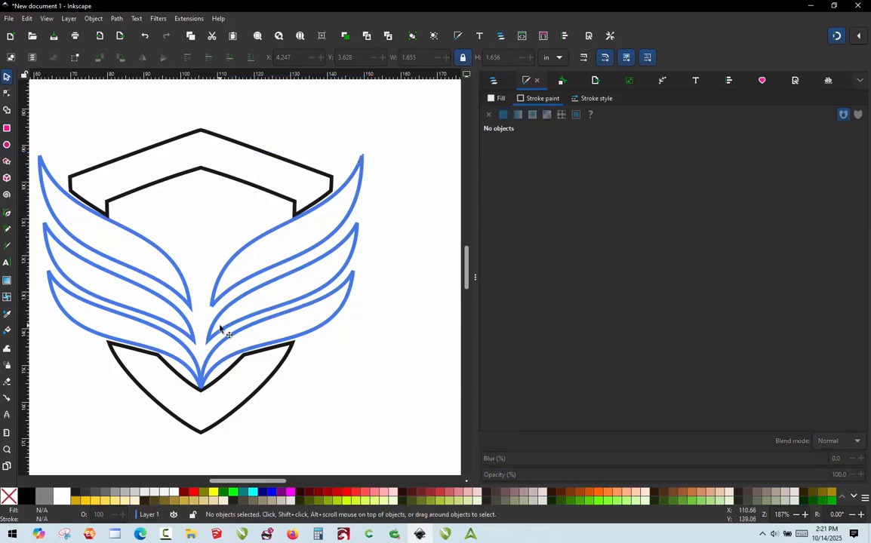
- Break the right wing's middle and bottom feather paths at their outer tip and inner end nodes
{"action": "double_click", "coordinate": [218, 335]}
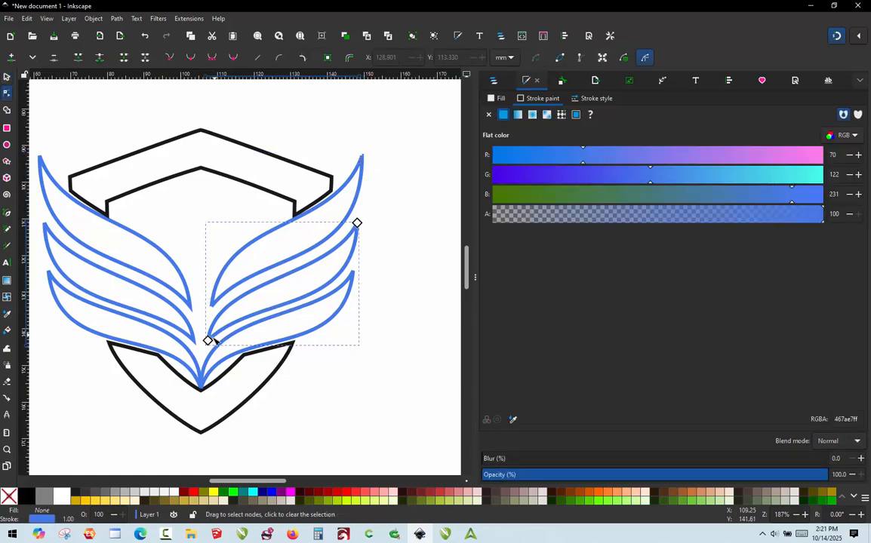
{"action": "left_click", "coordinate": [207, 342]}
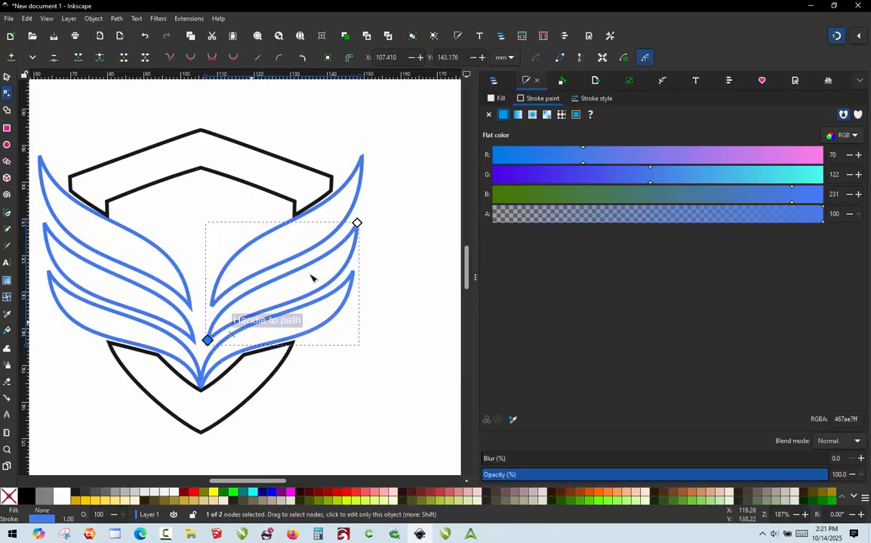
{"action": "left_click", "coordinate": [357, 224], "text": "shift"}
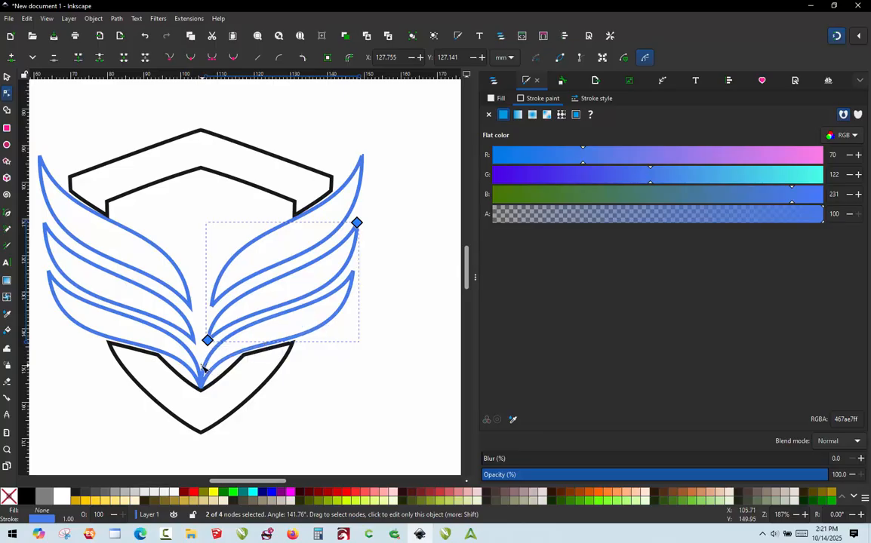
{"action": "left_click", "coordinate": [200, 388]}
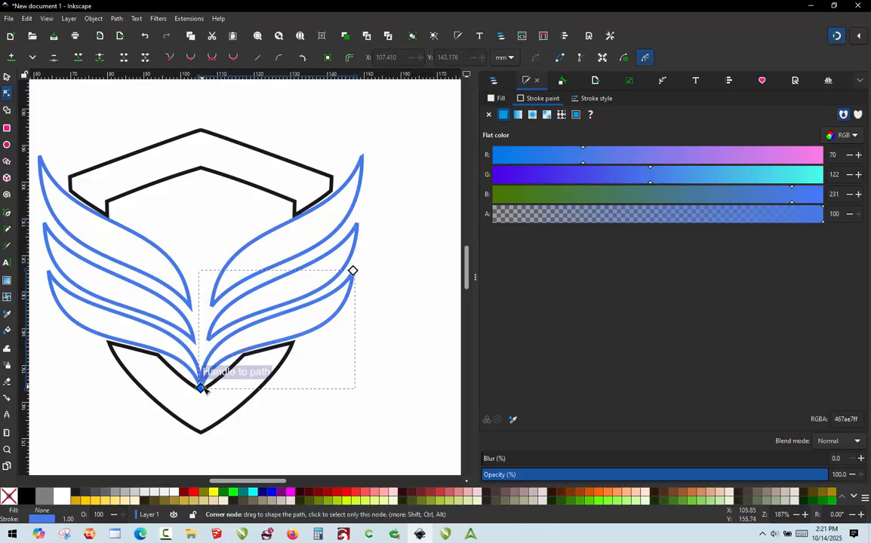
{"action": "left_click", "coordinate": [352, 271]}
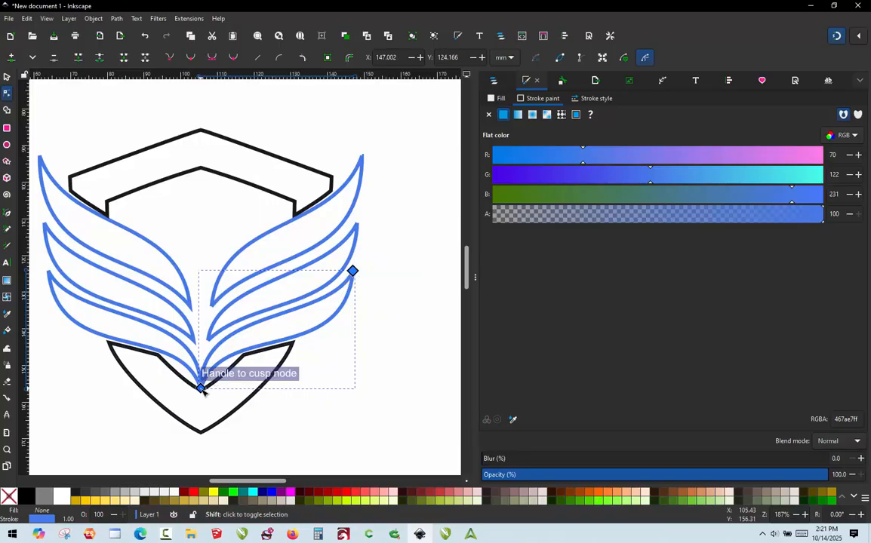
{"action": "left_click", "coordinate": [200, 388], "text": "shift"}
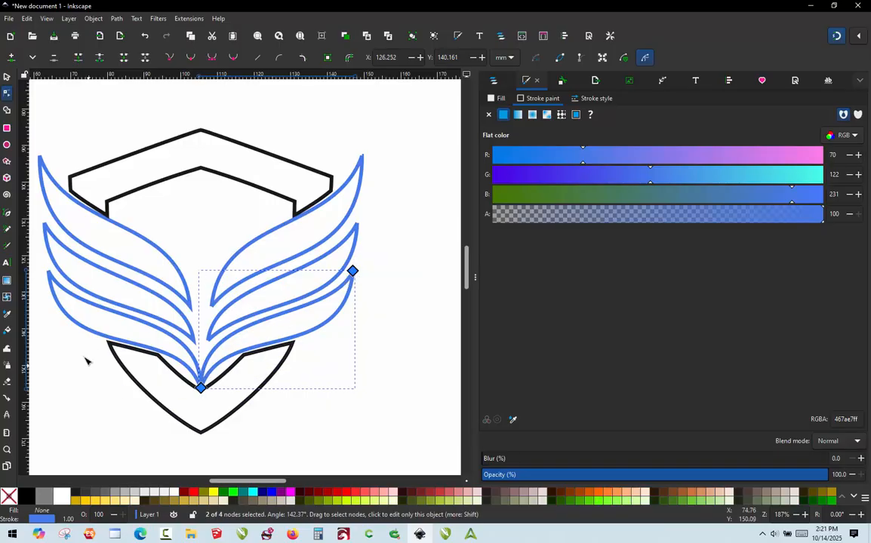
- Break the left wing's bottom and middle feather paths at their outer tip and inner end nodes
{"action": "left_click", "coordinate": [83, 329]}
{"action": "left_click", "coordinate": [49, 273]}
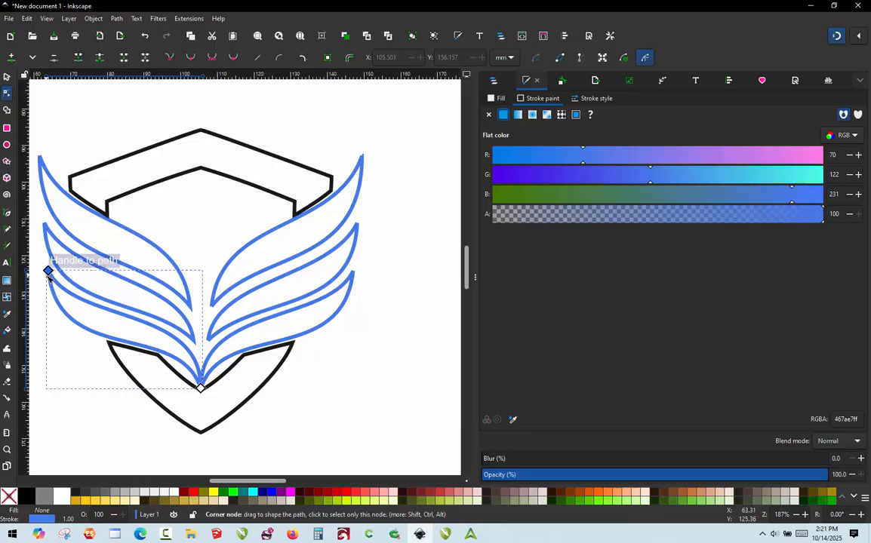
{"action": "left_click", "coordinate": [201, 388], "text": "shift"}
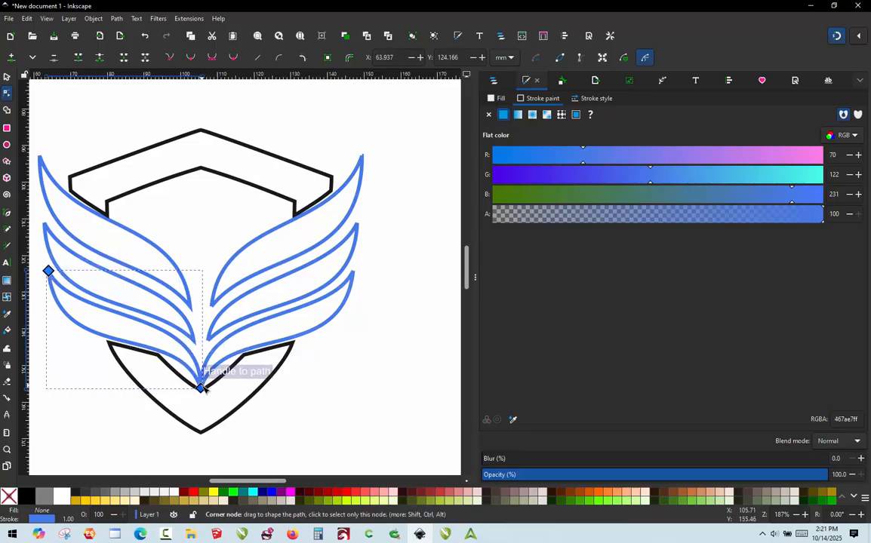
{"action": "left_click", "coordinate": [47, 234]}
{"action": "left_click", "coordinate": [44, 223]}
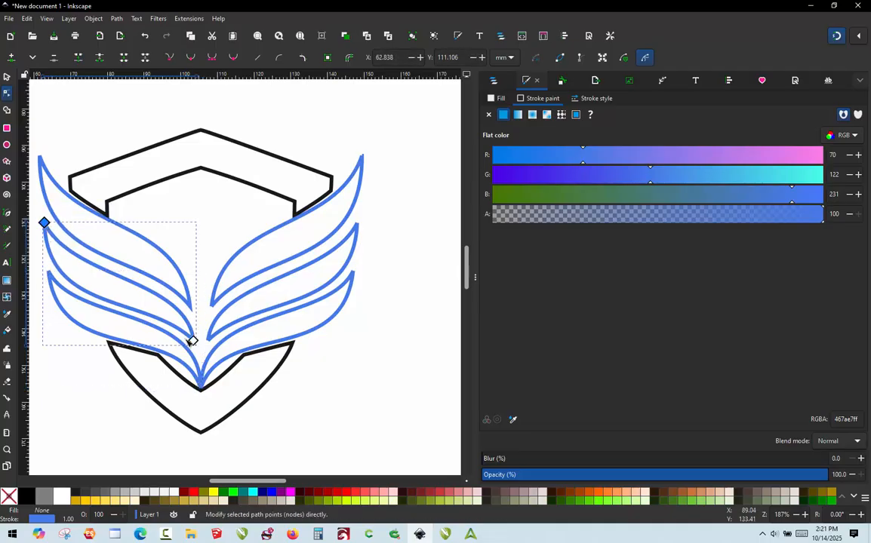
{"action": "left_click", "coordinate": [193, 342], "text": "shift"}
{"action": "key", "text": "shift+b"}
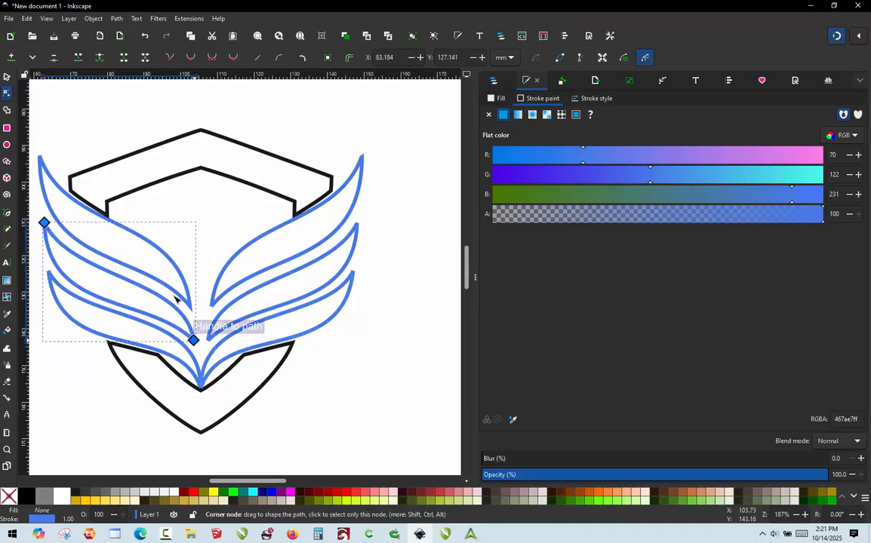
- Break the left wing's top feather path at its outer tip and inner end nodes, and deselect it
{"action": "left_click", "coordinate": [53, 184]}
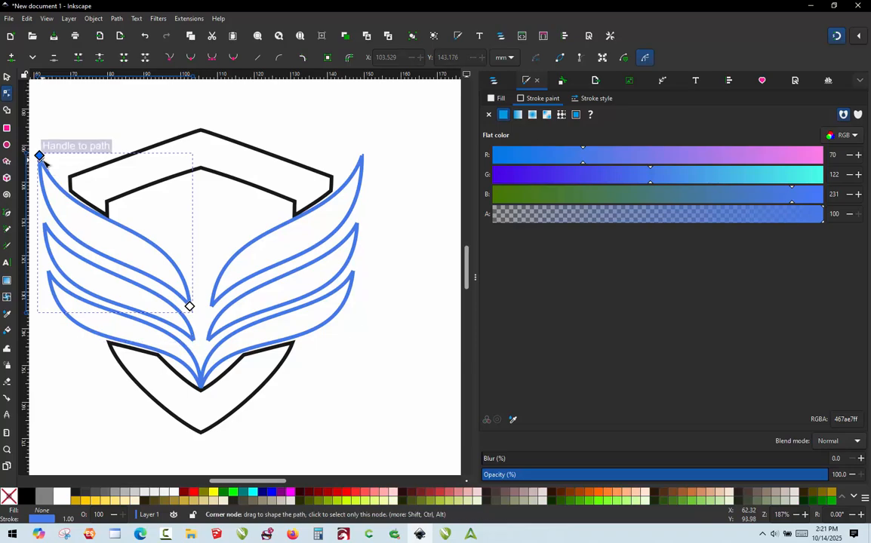
{"action": "left_click", "coordinate": [39, 156]}
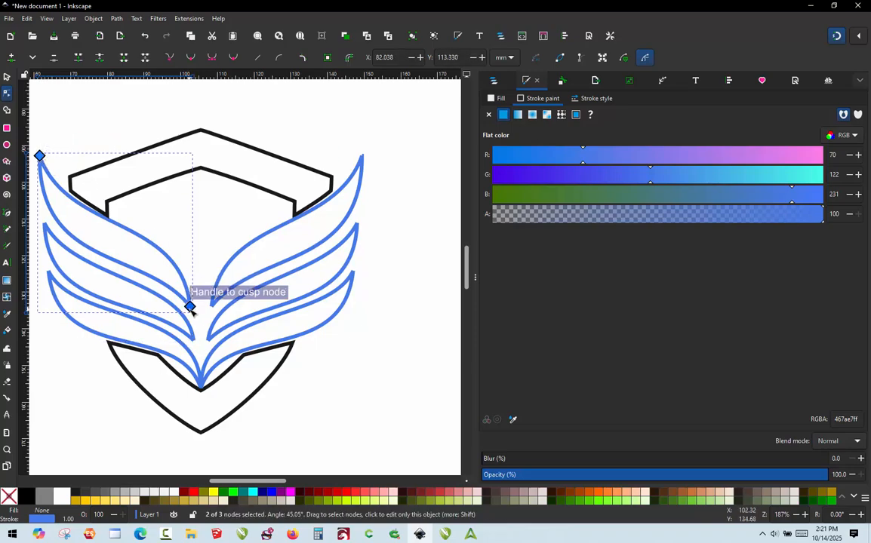
{"action": "left_click", "coordinate": [195, 309], "text": "shift"}
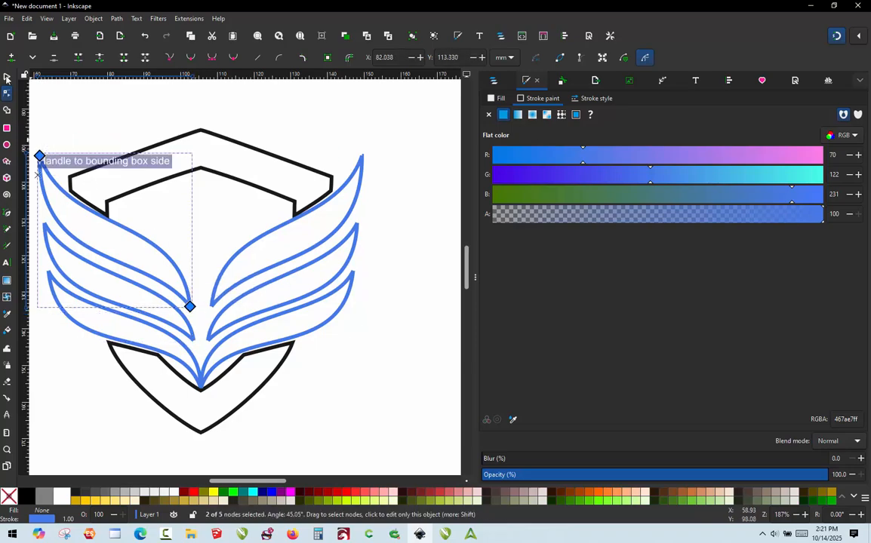
{"action": "left_click", "coordinate": [7, 76]}
{"action": "left_click", "coordinate": [164, 127]}
{"action": "scroll", "coordinate": [366, 202], "scroll_direction": "down", "scroll_amount": 1}
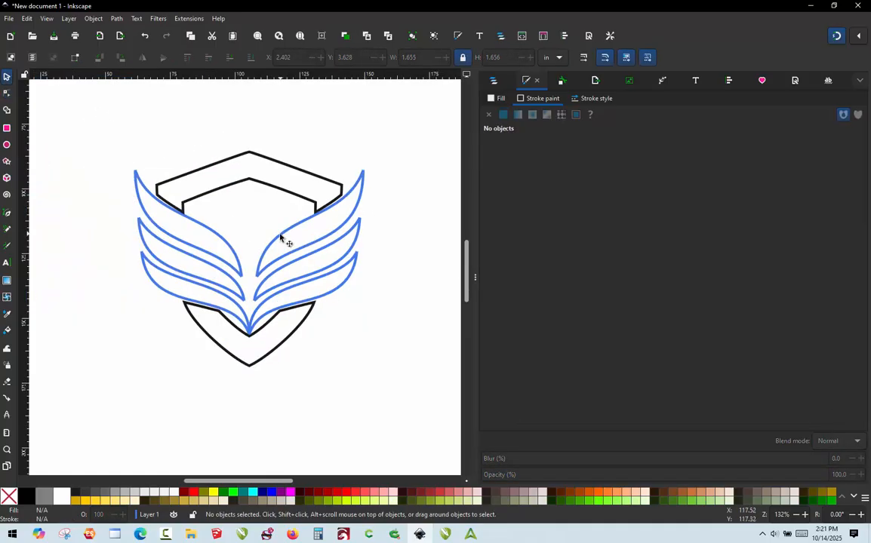
{"action": "scroll", "coordinate": [282, 237], "scroll_direction": "up", "scroll_amount": 1}
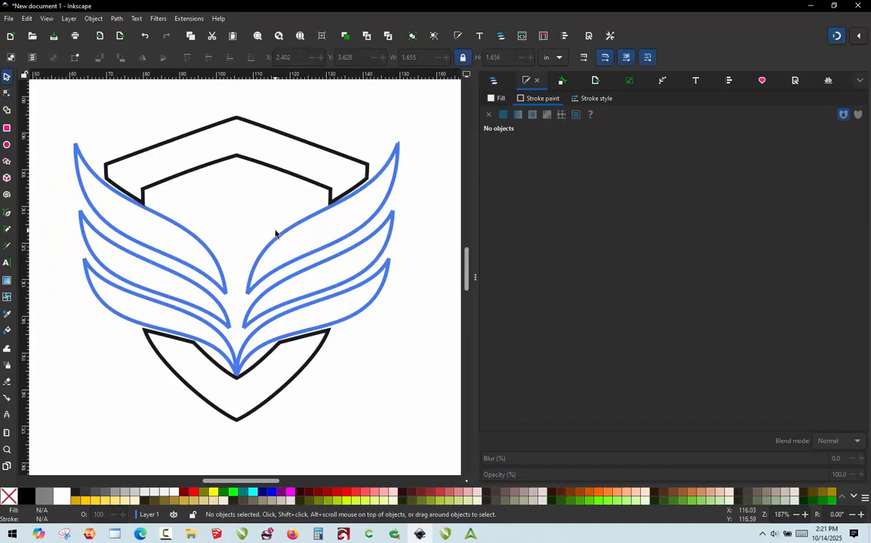
- Open the Ink/Stitch embroidery Params for all six wing feather paths together
{"action": "left_click", "coordinate": [215, 259]}
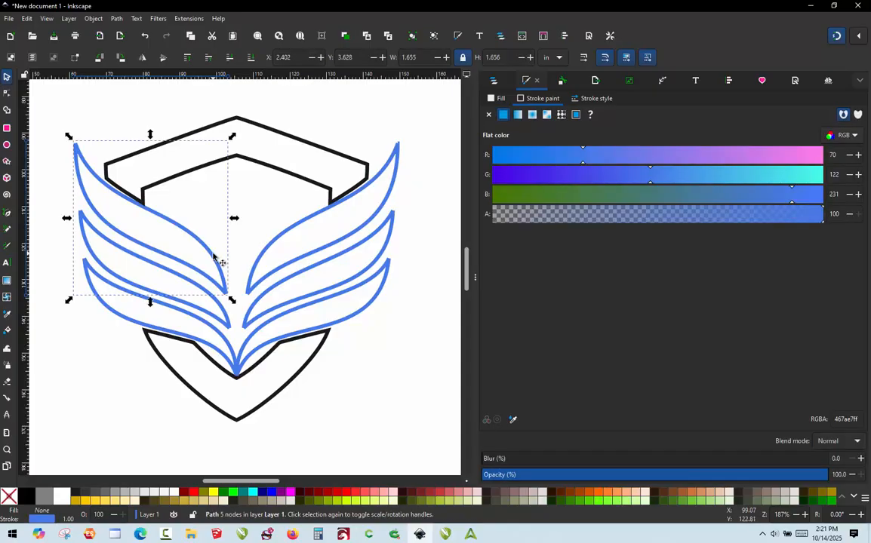
{"action": "left_click", "coordinate": [194, 307], "text": "shift"}
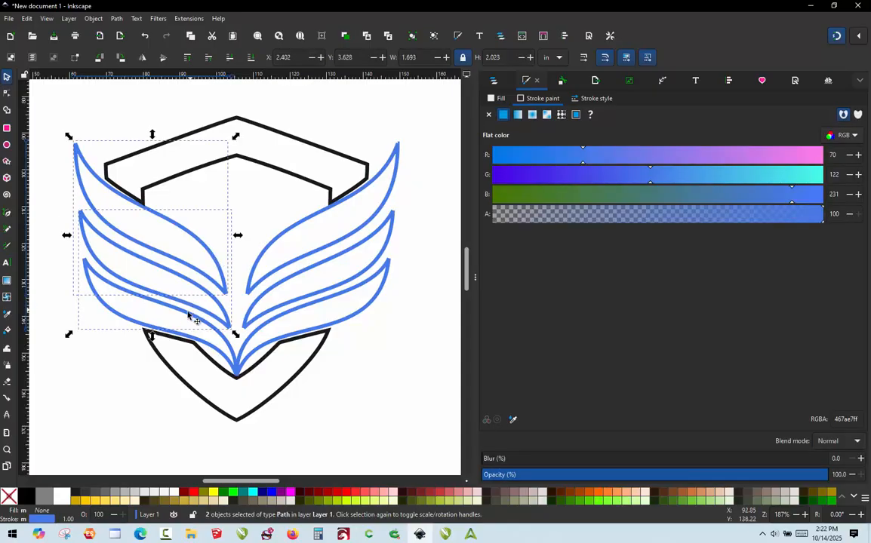
{"action": "left_click", "coordinate": [186, 318], "text": "shift"}
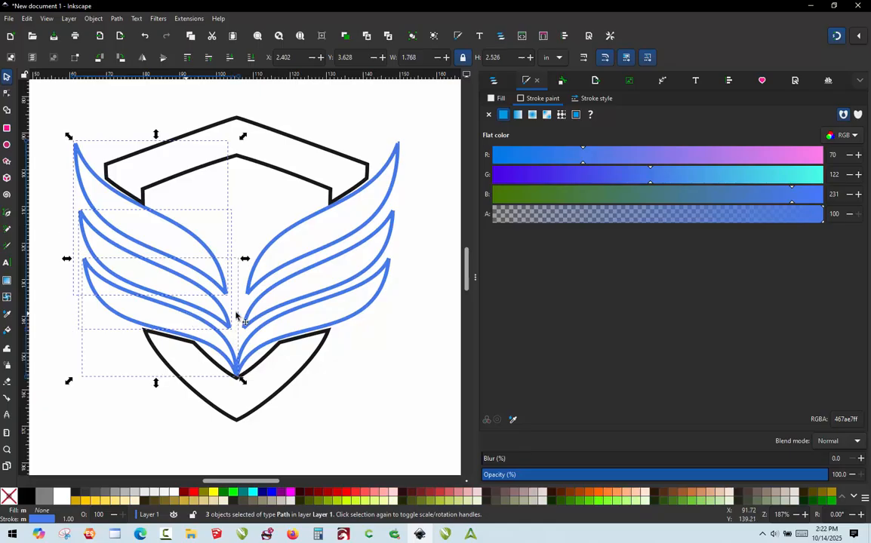
{"action": "left_click", "coordinate": [303, 302], "text": "shift"}
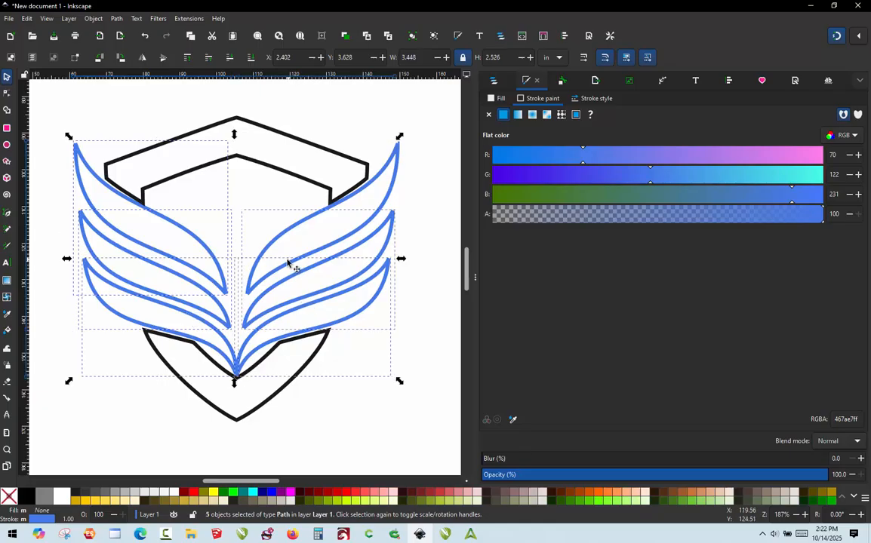
{"action": "left_click", "coordinate": [287, 266], "text": "shift"}
{"action": "left_click", "coordinate": [264, 243], "text": "shift"}
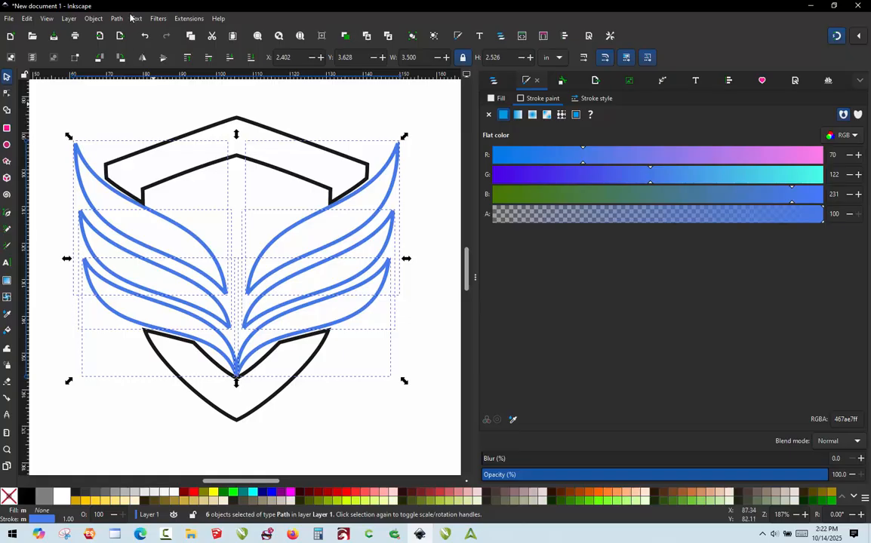
{"action": "left_click", "coordinate": [189, 18]}
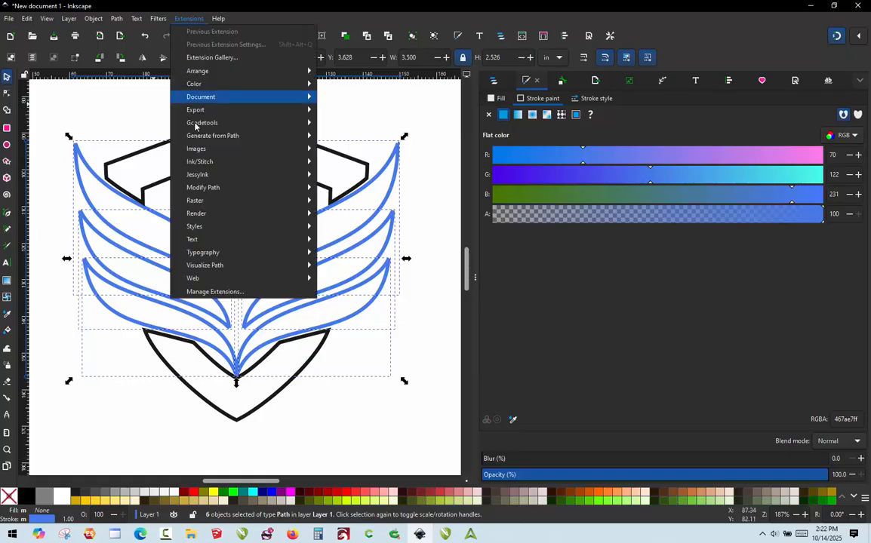
{"action": "mouse_move", "coordinate": [216, 161]}
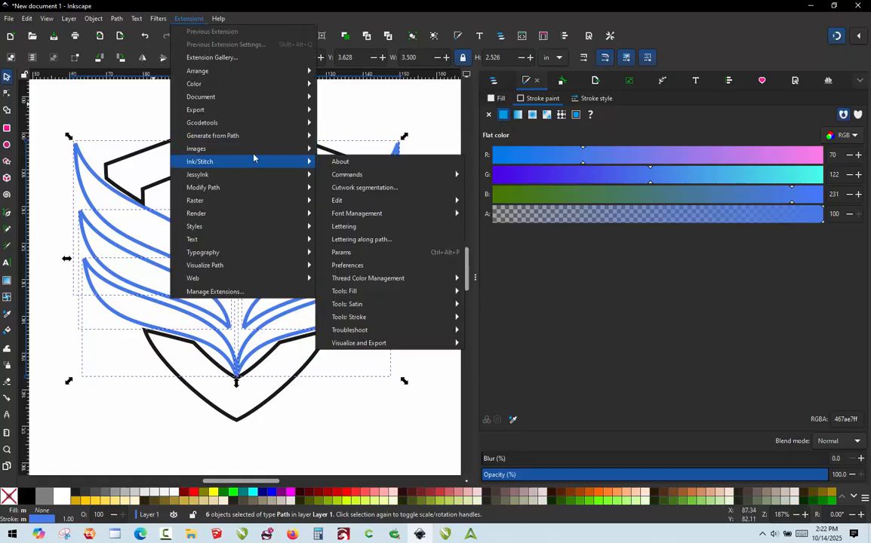
{"action": "left_click", "coordinate": [354, 253]}
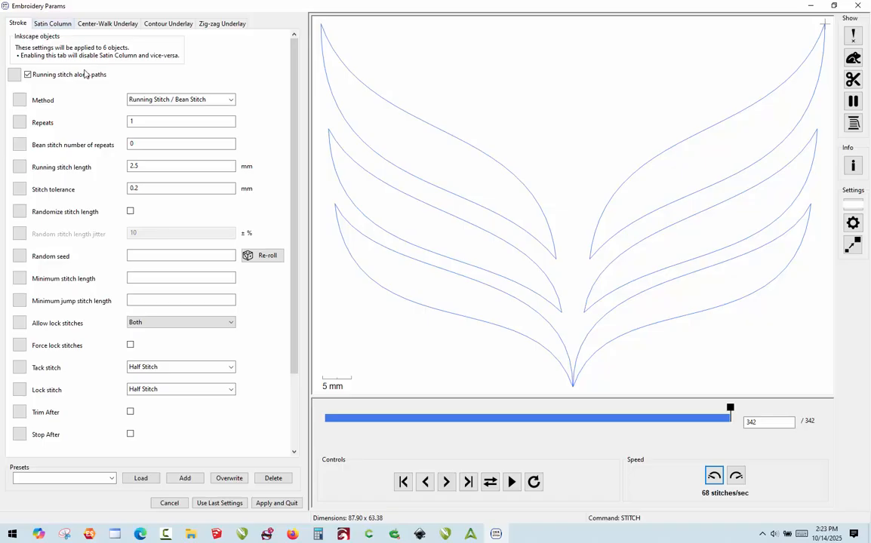
- Enable Custom satin column for the six feathers and apply the settings
{"action": "left_click", "coordinate": [53, 24]}
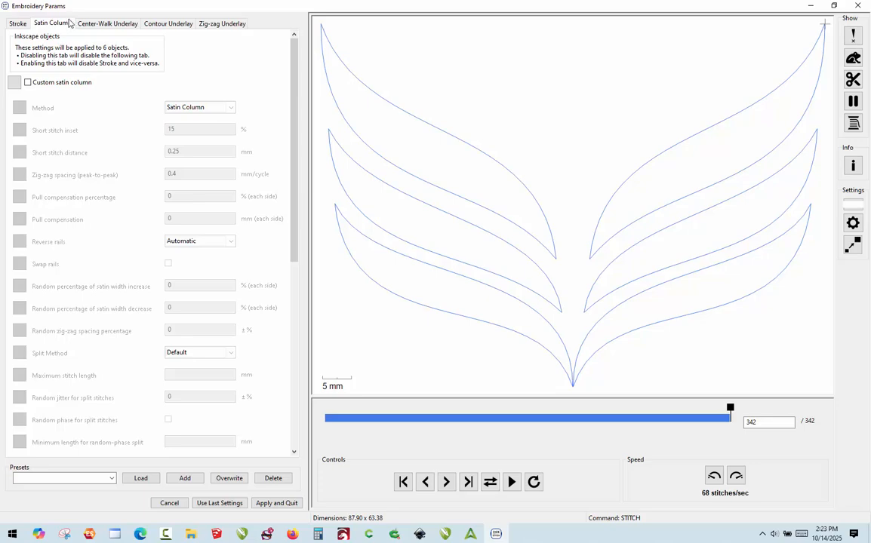
{"action": "left_click", "coordinate": [27, 82]}
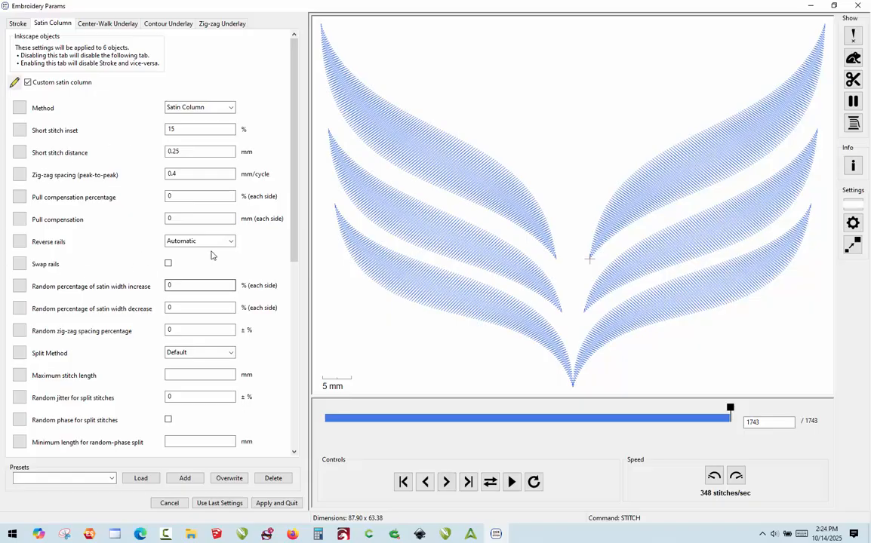
{"action": "left_click", "coordinate": [277, 502]}
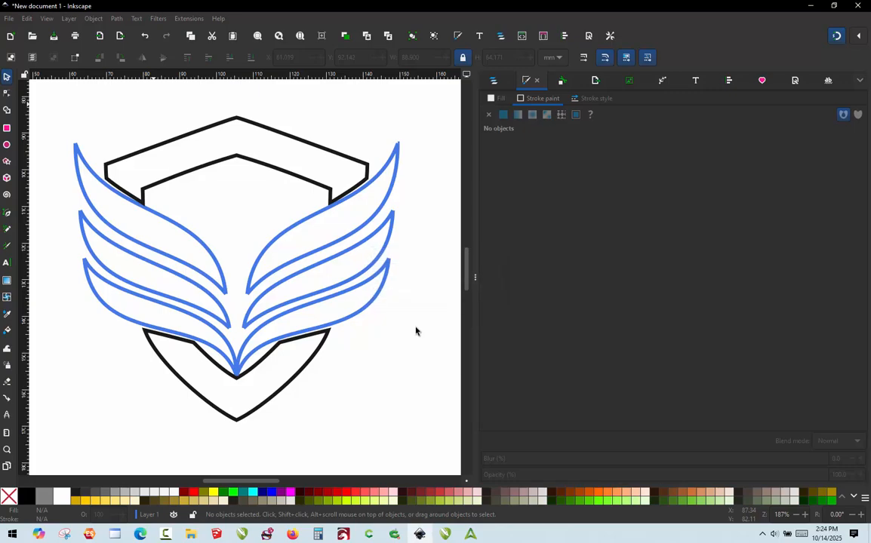
- Measure the width across the right wing's top feather, from its upper curve to its lower curve
{"action": "left_click", "coordinate": [346, 194]}
{"action": "key", "text": "m"}
{"action": "scroll", "coordinate": [349, 204], "scroll_direction": "up", "scroll_amount": 2}
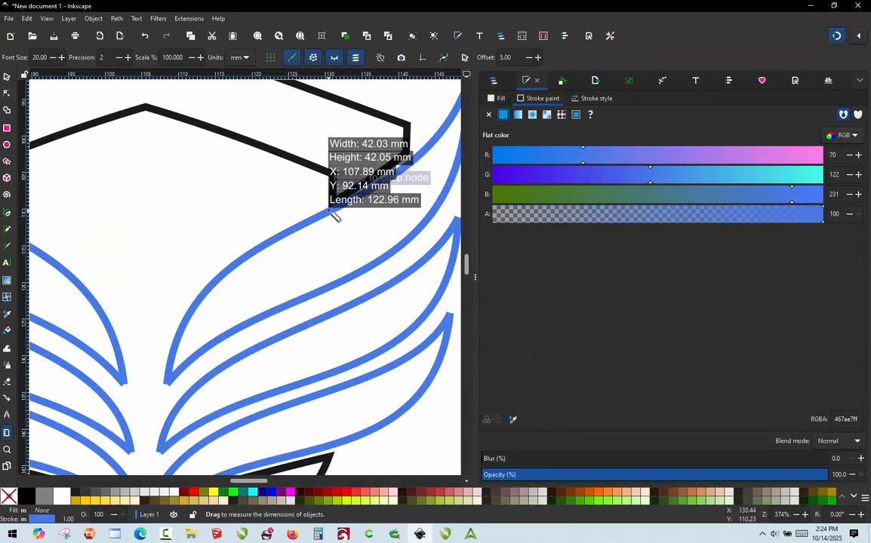
{"action": "left_click_drag", "start_coordinate": [332, 215], "coordinate": [369, 268]}
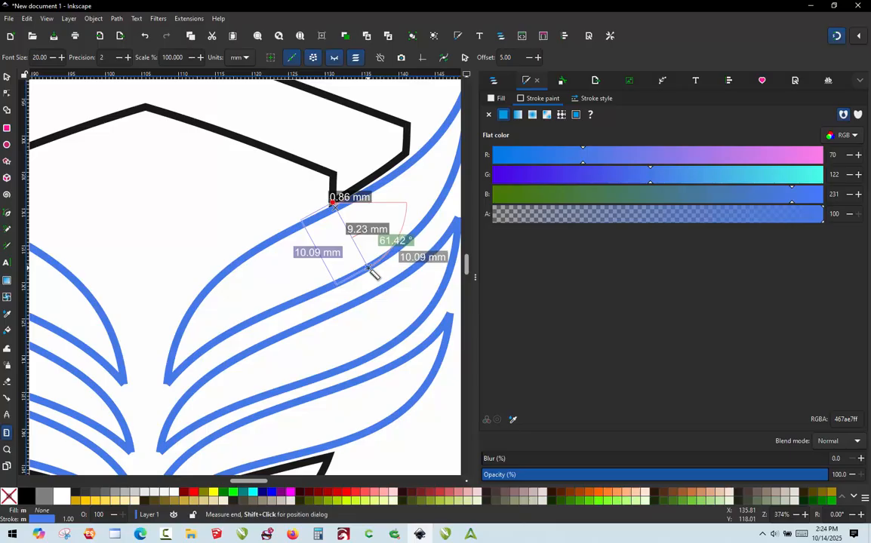
{"action": "mouse_move", "coordinate": [372, 272]}
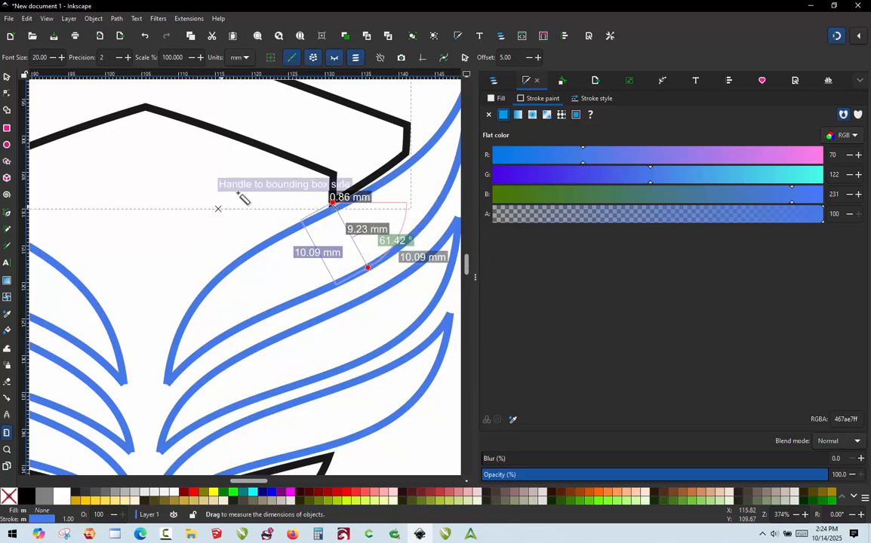
{"action": "left_click", "coordinate": [7, 76]}
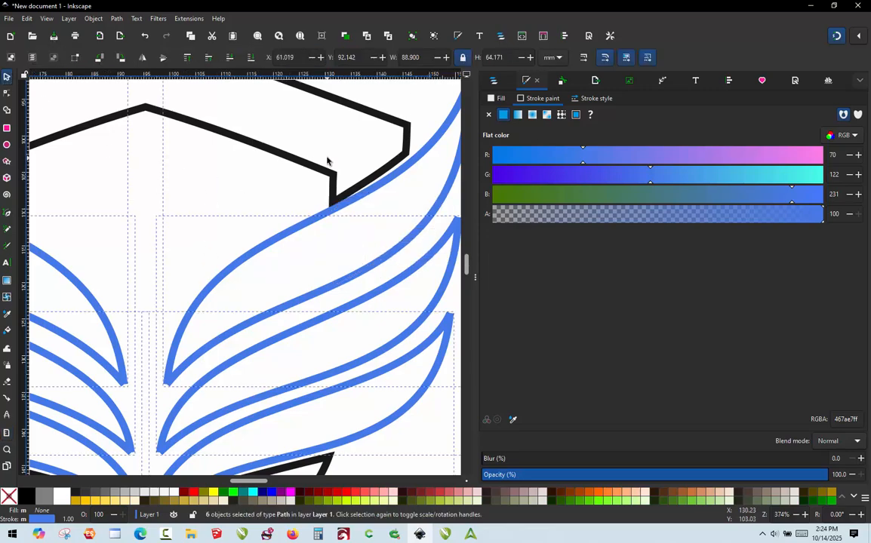
{"action": "scroll", "coordinate": [317, 200], "scroll_direction": "down", "scroll_amount": 3}
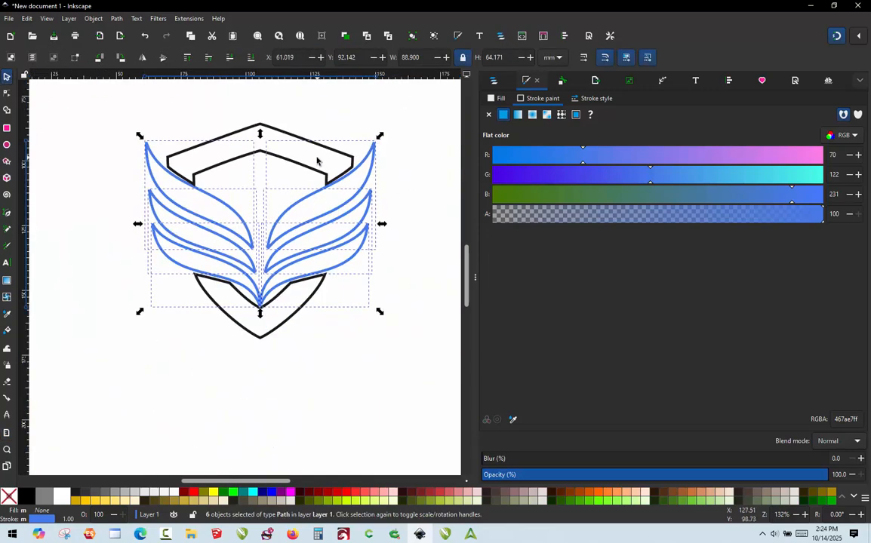
{"action": "scroll", "coordinate": [317, 163], "scroll_direction": "up", "scroll_amount": 1}
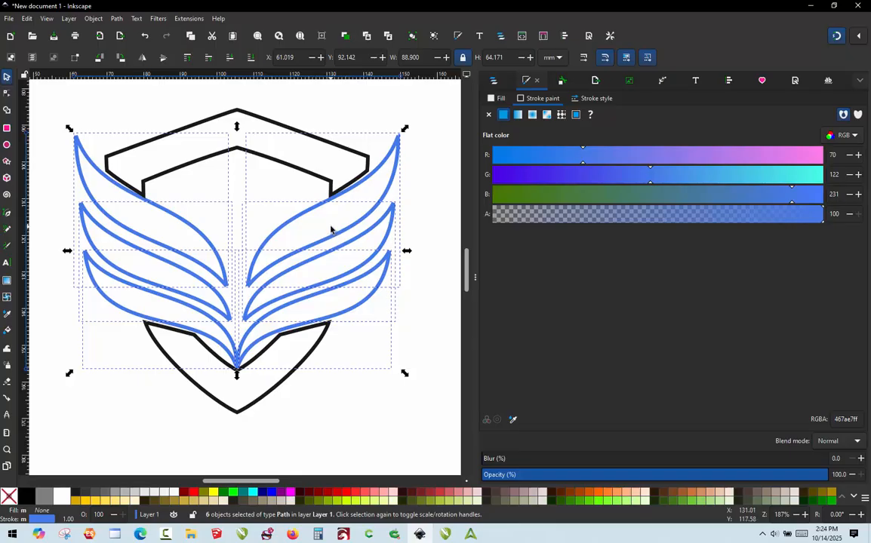
- Reopen the embroidery Params for the six feathers and enable Zig-zag underlay and Contour underlay
{"action": "key", "text": "ctrl+alt+c"}
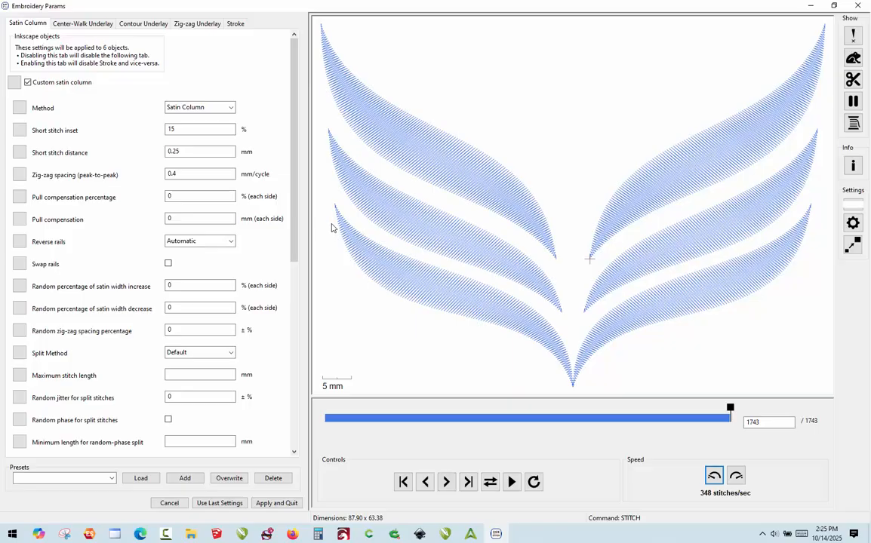
{"action": "left_click", "coordinate": [175, 24]}
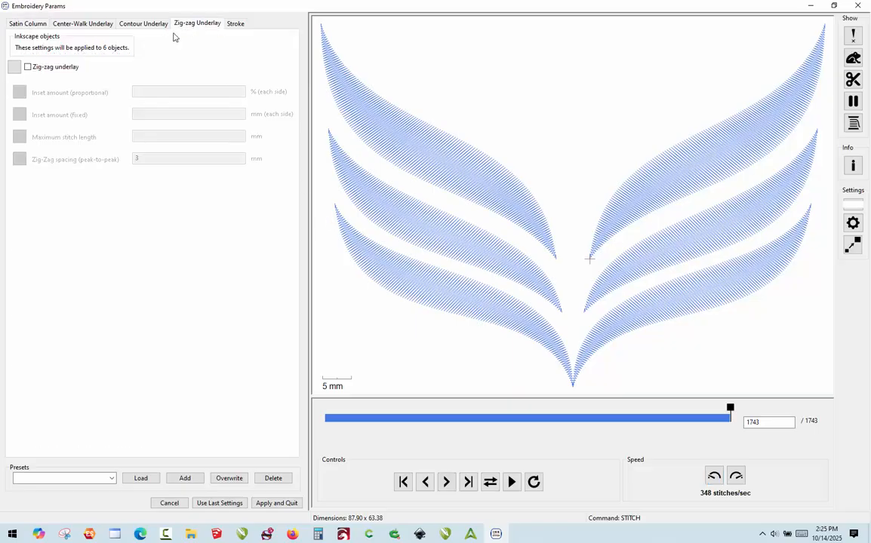
{"action": "left_click", "coordinate": [28, 67]}
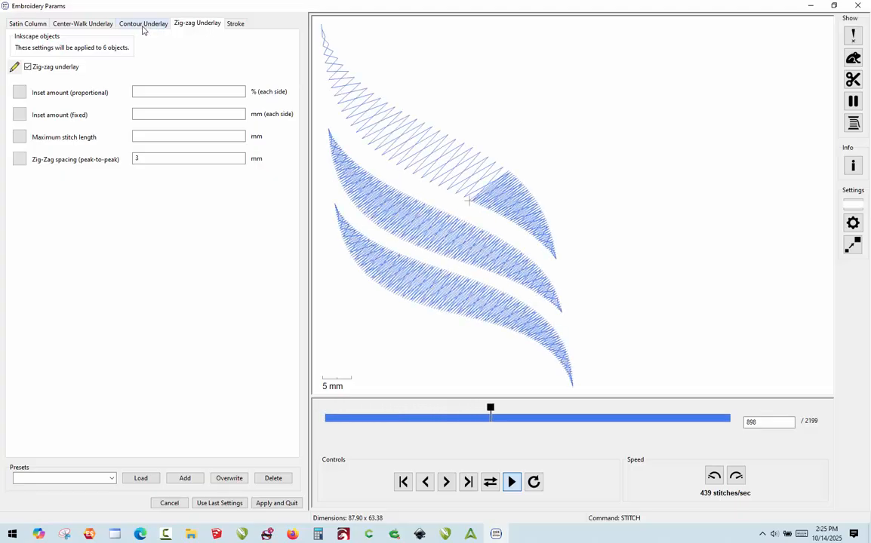
{"action": "left_click", "coordinate": [146, 30]}
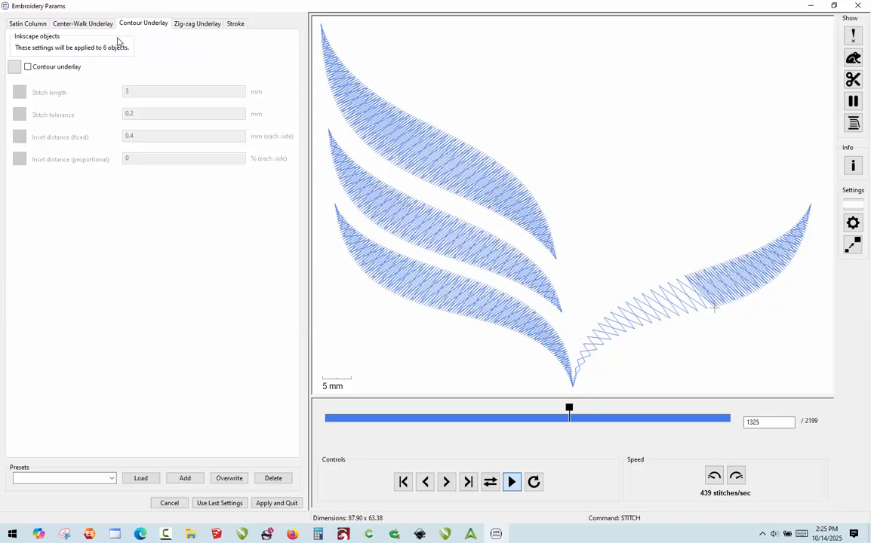
{"action": "left_click", "coordinate": [44, 71]}
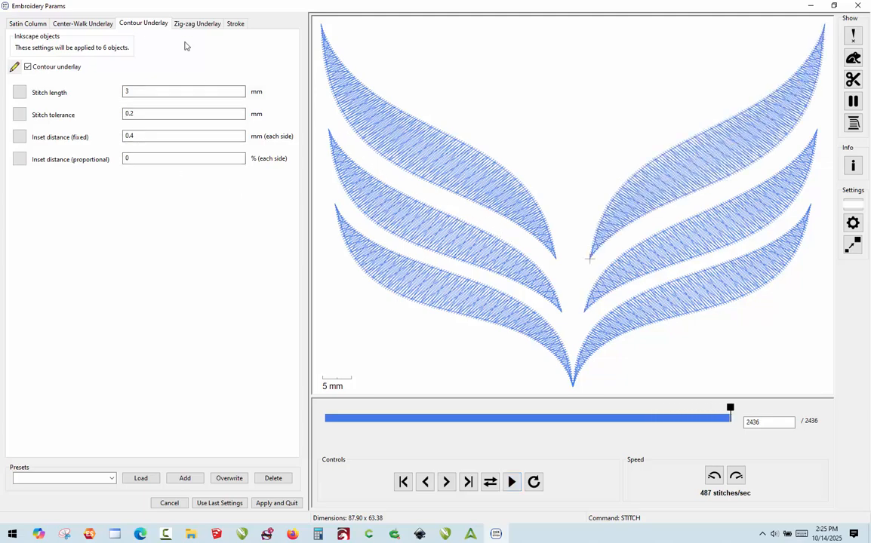
- Try a pull compensation percentage of 50% on each side of the feathers' satin columns
{"action": "left_click", "coordinate": [33, 24]}
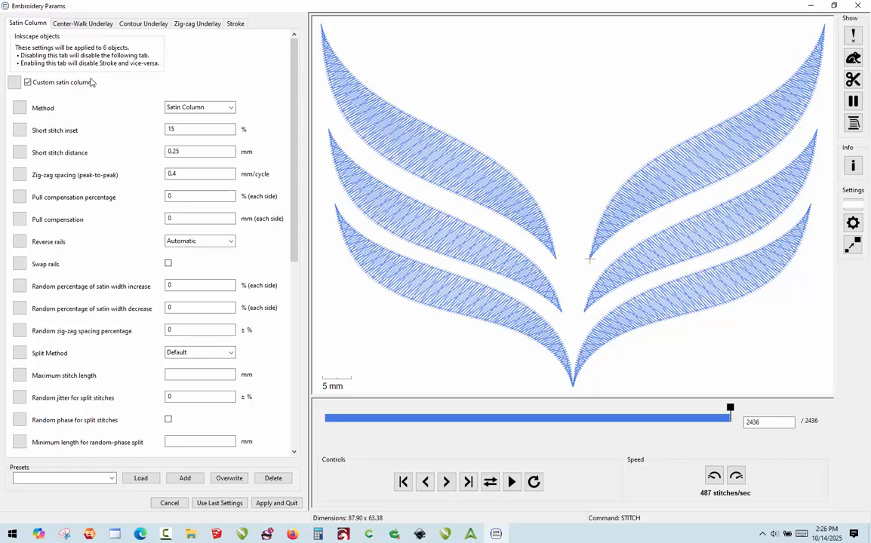
{"action": "left_click", "coordinate": [193, 220]}
{"action": "left_click", "coordinate": [180, 197]}
{"action": "scroll", "coordinate": [438, 113], "scroll_direction": "up", "scroll_amount": 3}
{"action": "scroll", "coordinate": [425, 125], "scroll_direction": "up", "scroll_amount": 2}
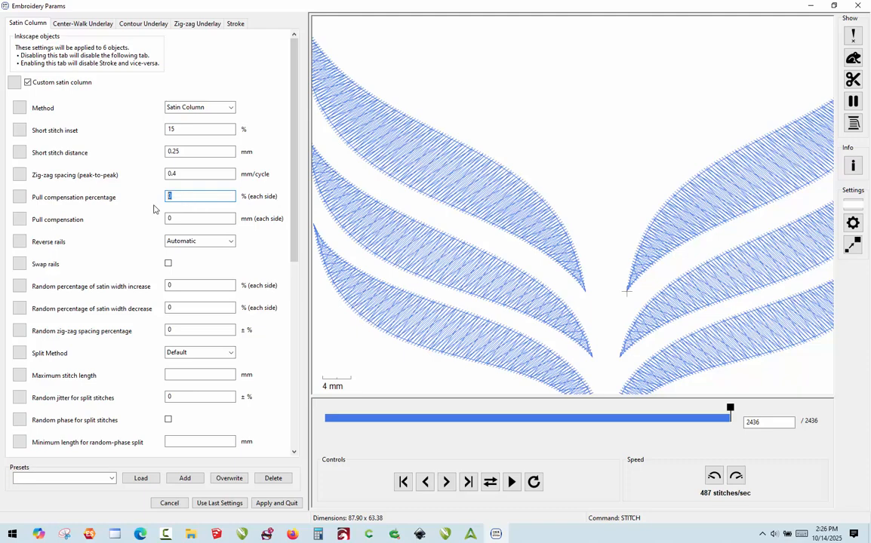
{"action": "type", "text": "50"}
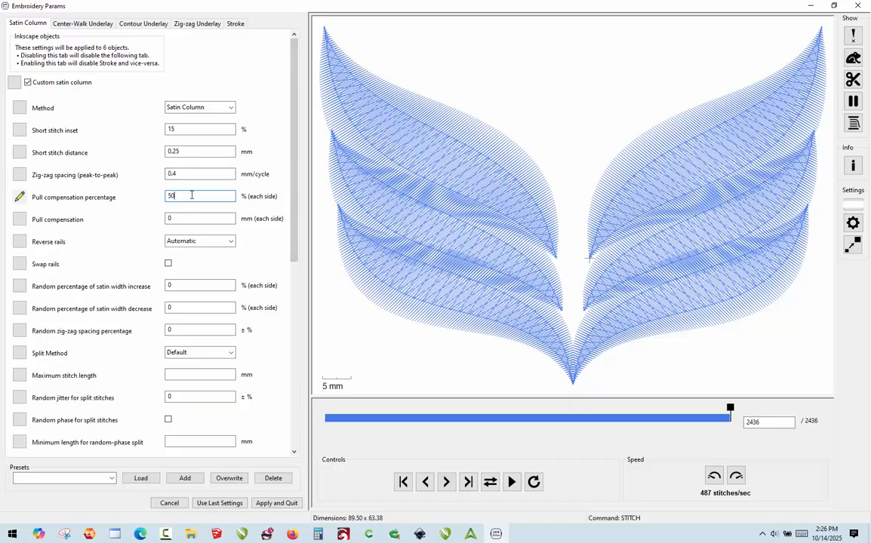
- Try a pull compensation of 2 mm on each side, and clear both the percentage and the millimetre values
{"action": "left_click_drag", "start_coordinate": [175, 196], "coordinate": [142, 178]}
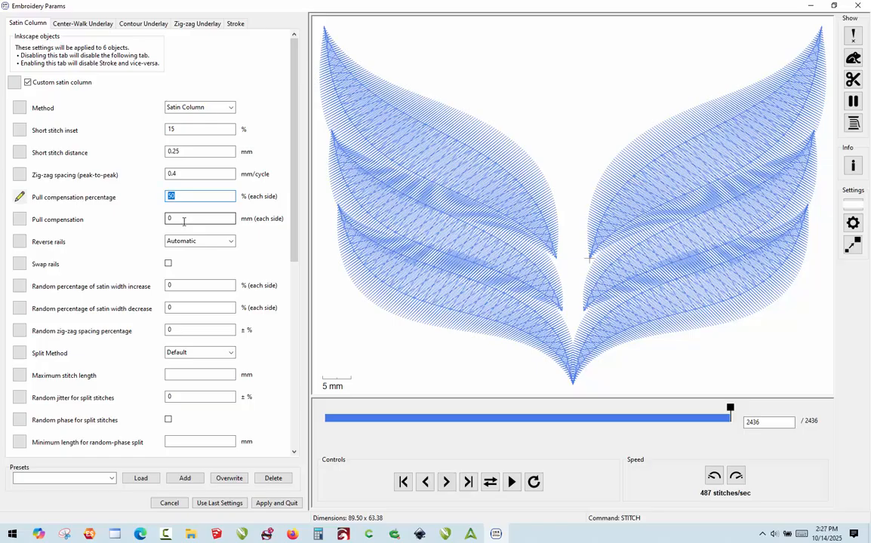
{"action": "key", "text": "Tab"}
{"action": "type", "text": "2"}
{"action": "key", "text": "shift+Tab"}
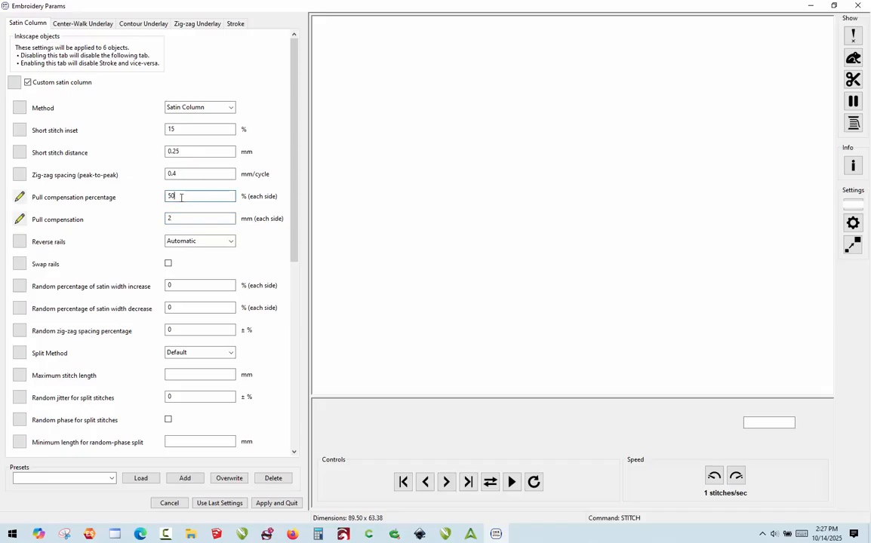
{"action": "key", "text": "BackSpace"}
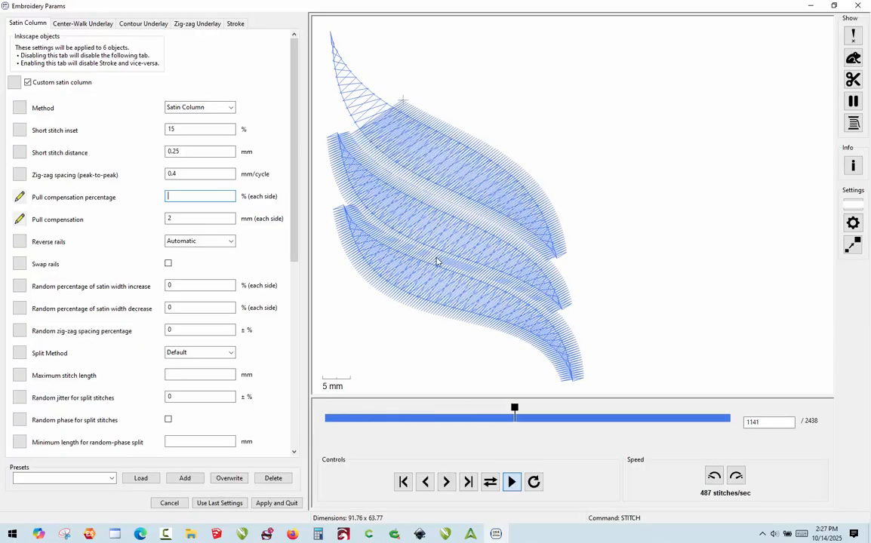
{"action": "key", "text": "Tab"}
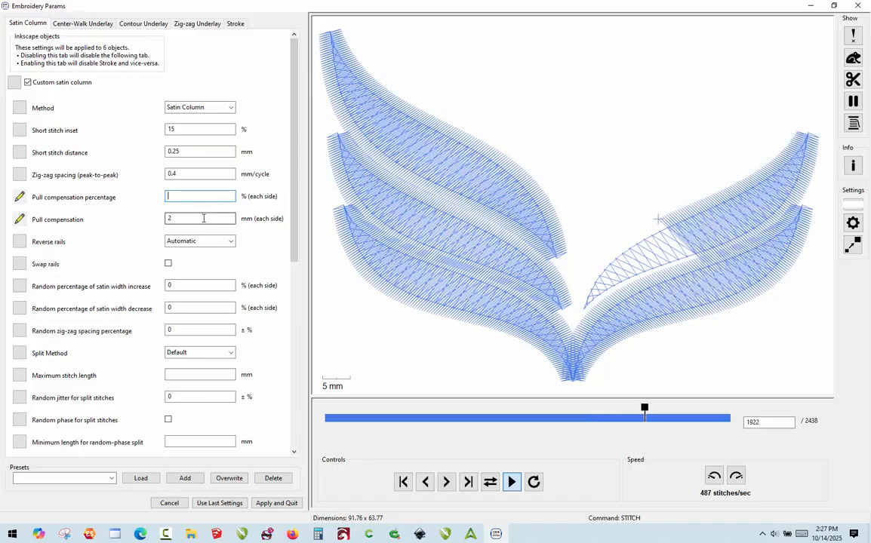
{"action": "key", "text": "BackSpace"}
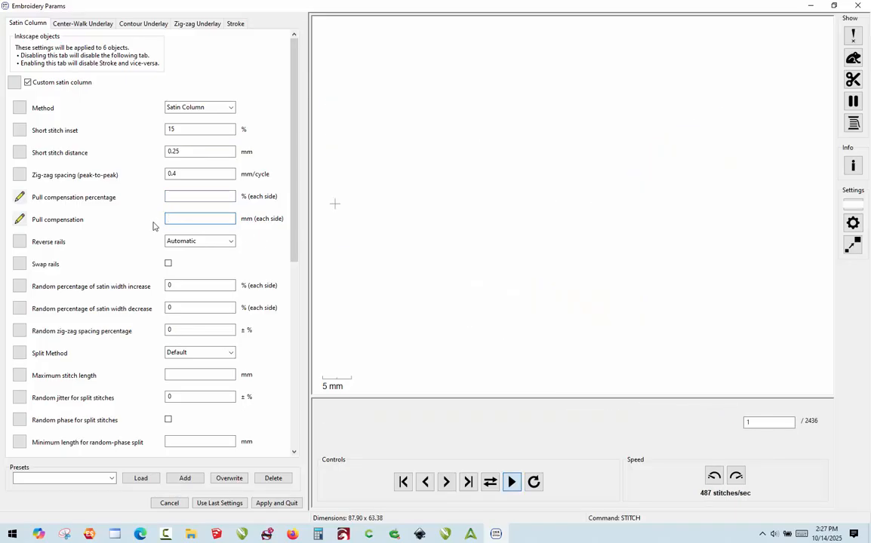
- Set the feathers' pull compensation percentage to 10% on each side and apply the settings
{"action": "left_click", "coordinate": [191, 194]}
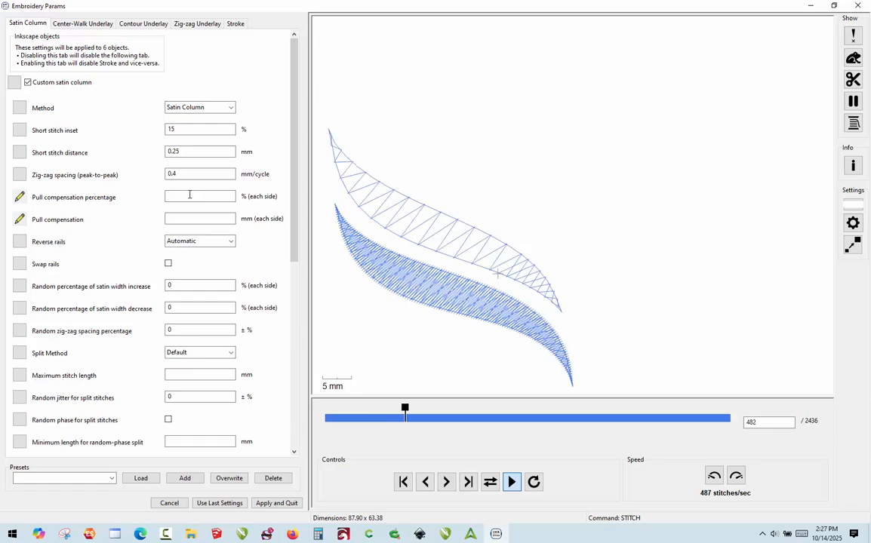
{"action": "type", "text": "15"}
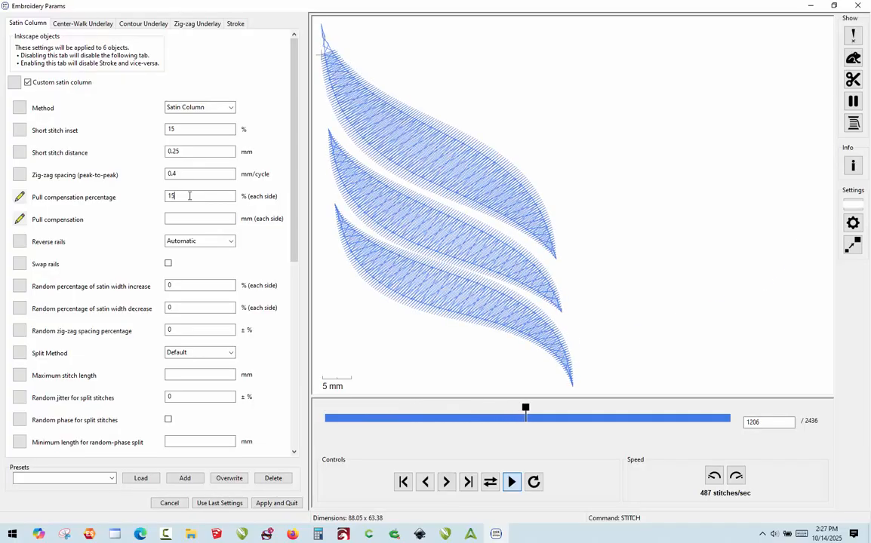
{"action": "left_click_drag", "start_coordinate": [186, 196], "coordinate": [162, 204]}
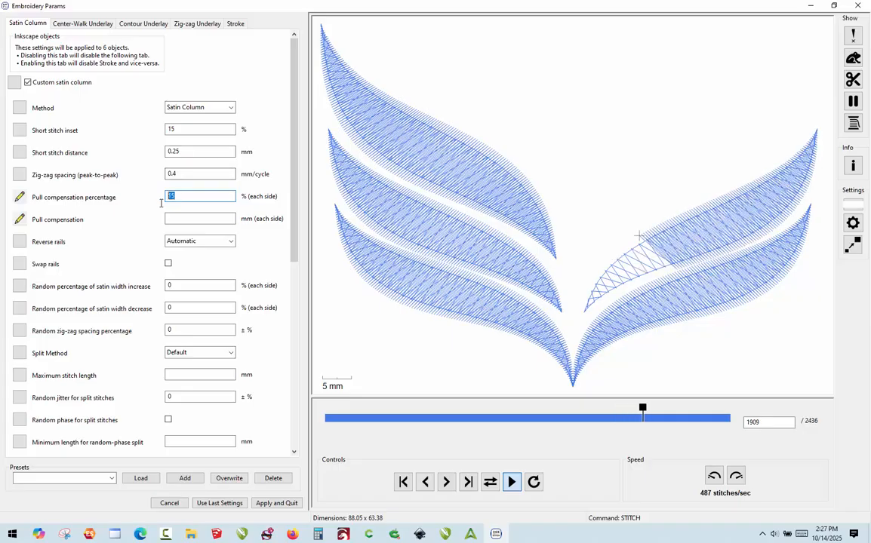
{"action": "type", "text": "10"}
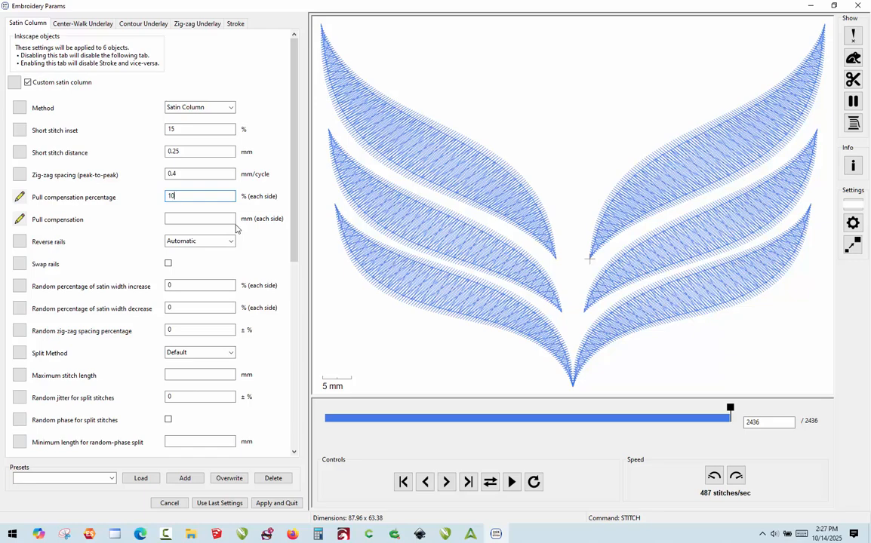
{"action": "left_click", "coordinate": [275, 506]}
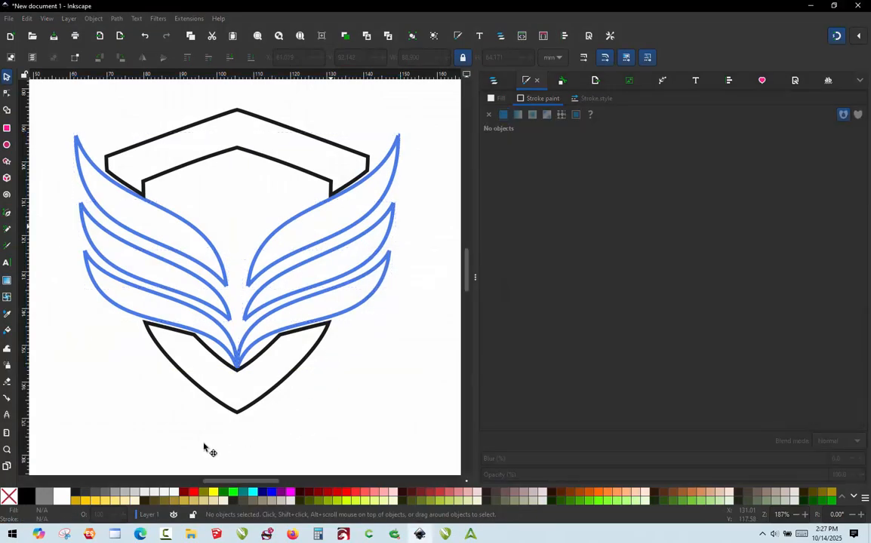
- Reopen the embroidery Params for the six feathers and show the needle points in the stitch preview to inspect the satin stitches
{"action": "key", "text": "ctrl+a"}
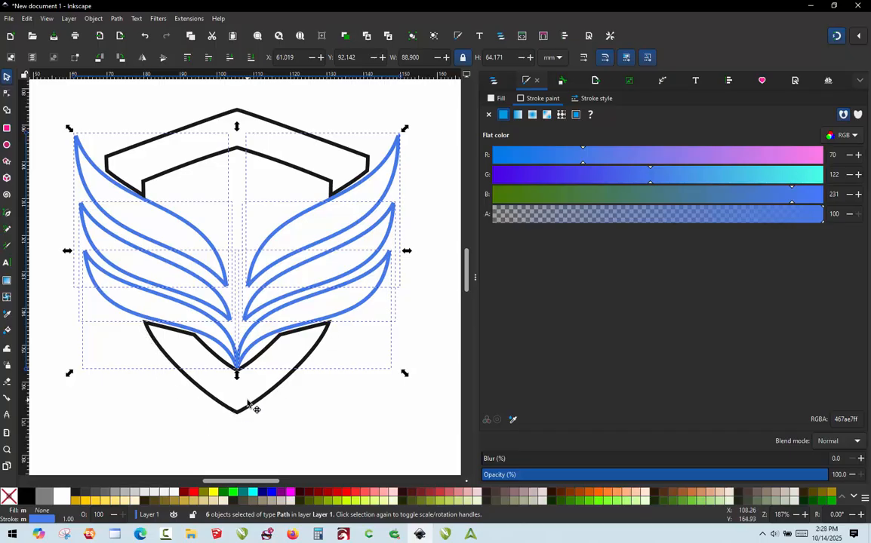
{"action": "key", "text": "ctrl+alt+c"}
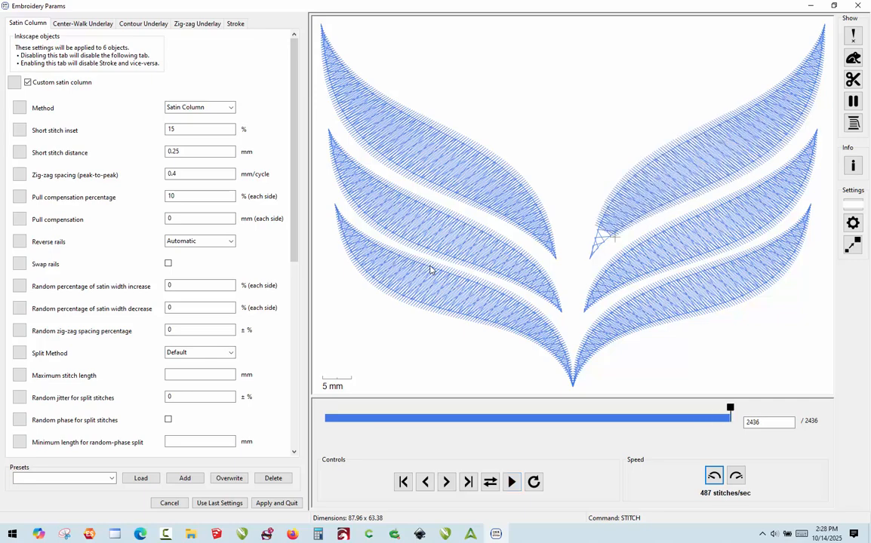
{"action": "scroll", "coordinate": [462, 314], "scroll_direction": "down", "scroll_amount": 1}
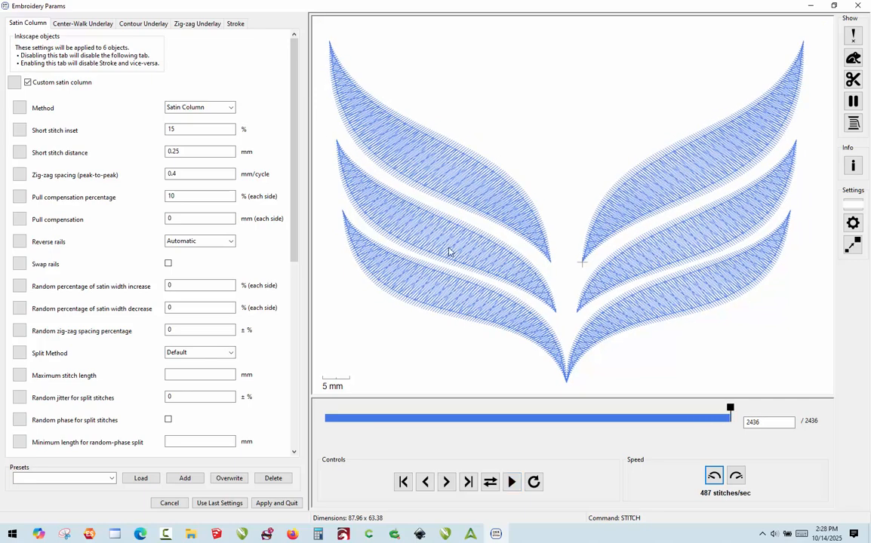
{"action": "left_click", "coordinate": [854, 35]}
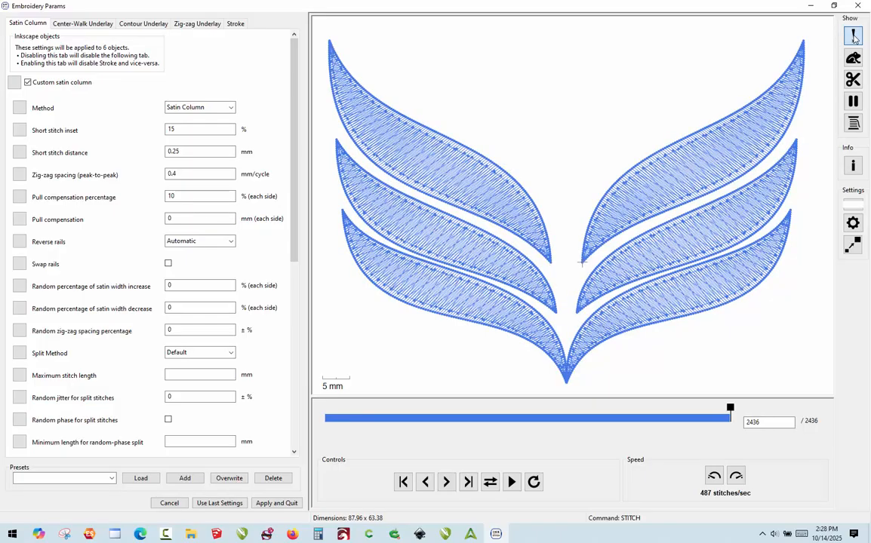
{"action": "scroll", "coordinate": [685, 112], "scroll_direction": "up", "scroll_amount": 5}
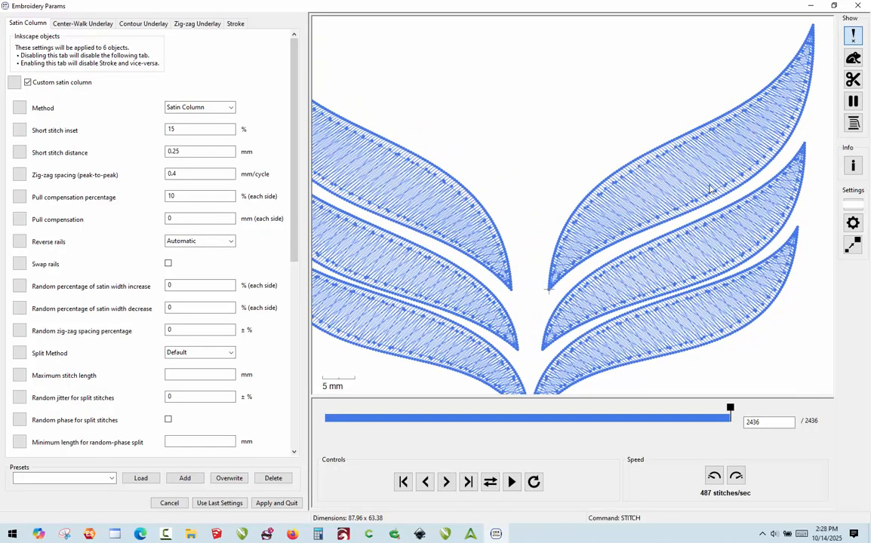
{"action": "scroll", "coordinate": [713, 195], "scroll_direction": "up", "scroll_amount": 2}
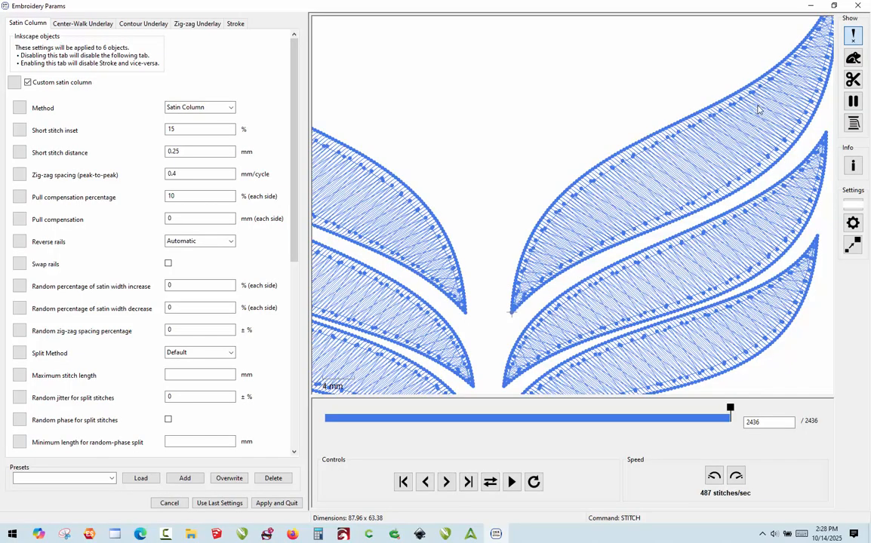
{"action": "scroll", "coordinate": [755, 113], "scroll_direction": "down", "scroll_amount": 1}
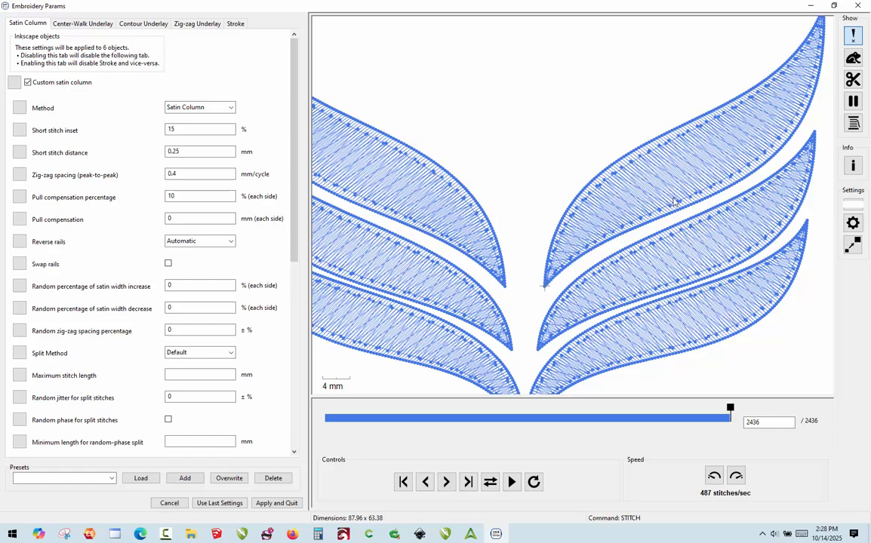
{"action": "scroll", "coordinate": [674, 201], "scroll_direction": "down", "scroll_amount": 4}
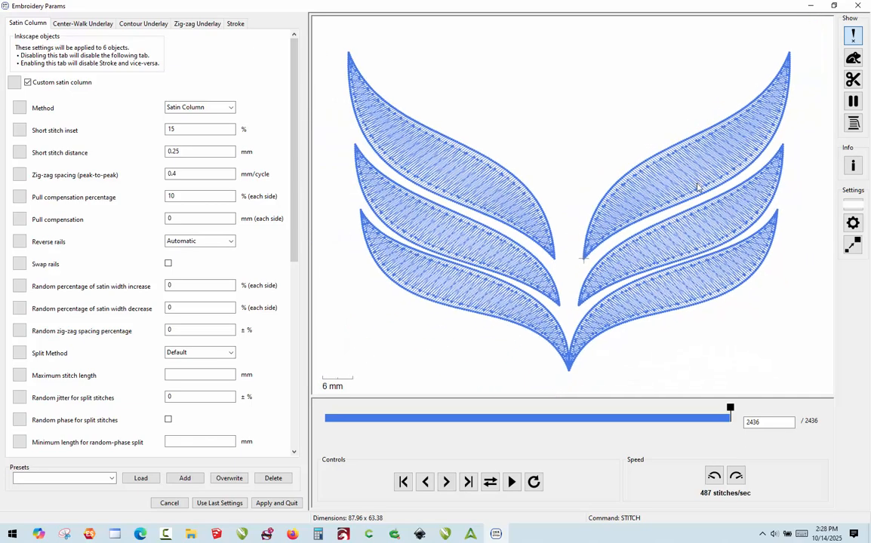
{"action": "scroll", "coordinate": [697, 187], "scroll_direction": "down", "scroll_amount": 1}
{"action": "scroll", "coordinate": [567, 184], "scroll_direction": "up", "scroll_amount": 2}
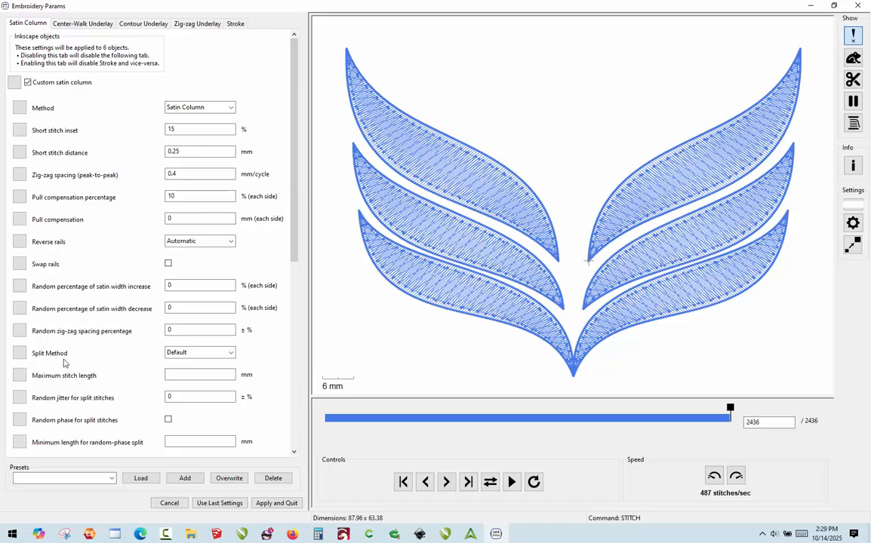
- Set the maximum stitch length of the feathers' satin columns to 4 mm
{"action": "left_click", "coordinate": [209, 354]}
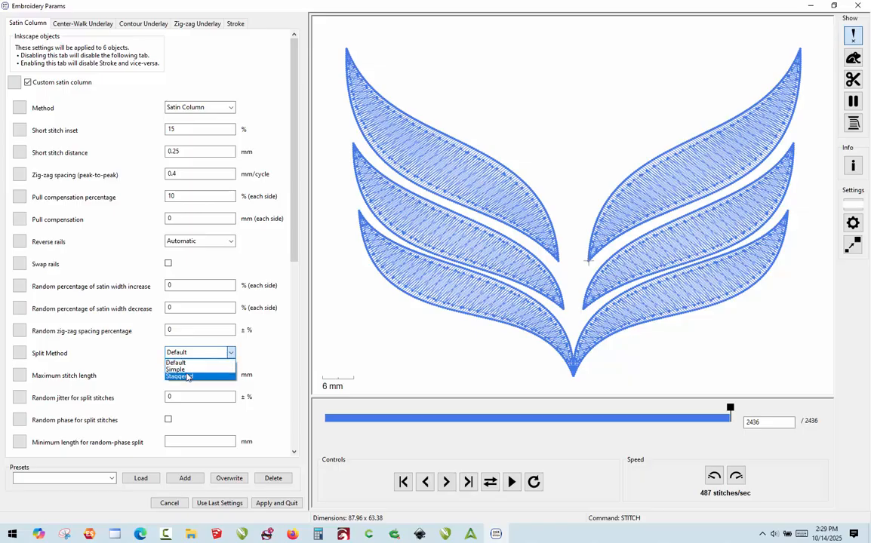
{"action": "left_click", "coordinate": [117, 353]}
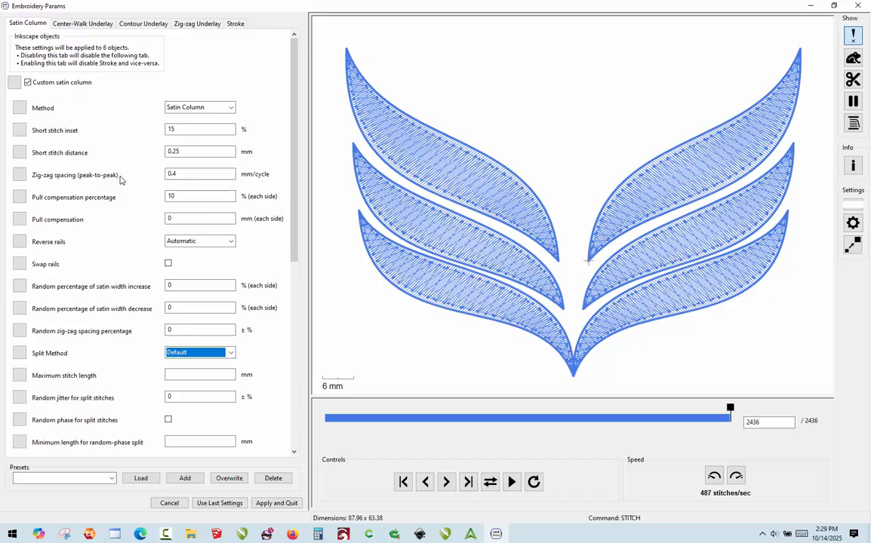
{"action": "left_click", "coordinate": [179, 375]}
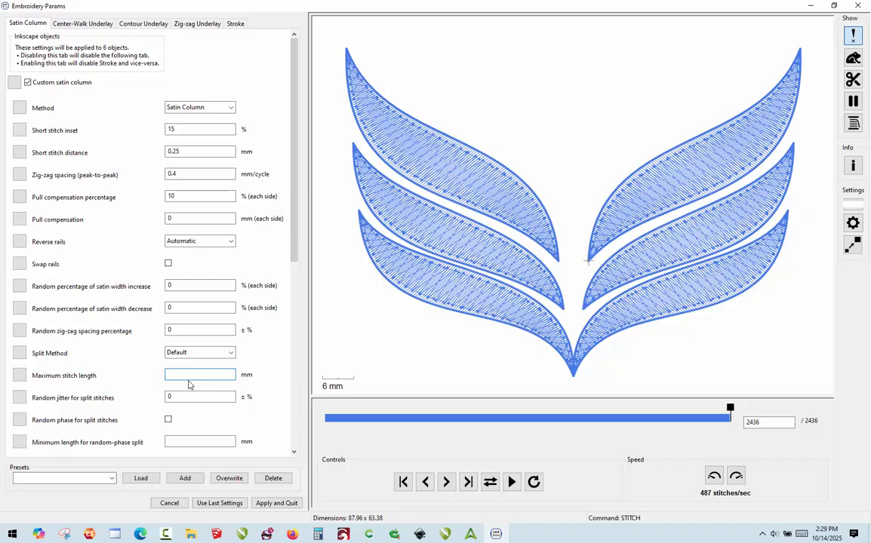
{"action": "type", "text": "4"}
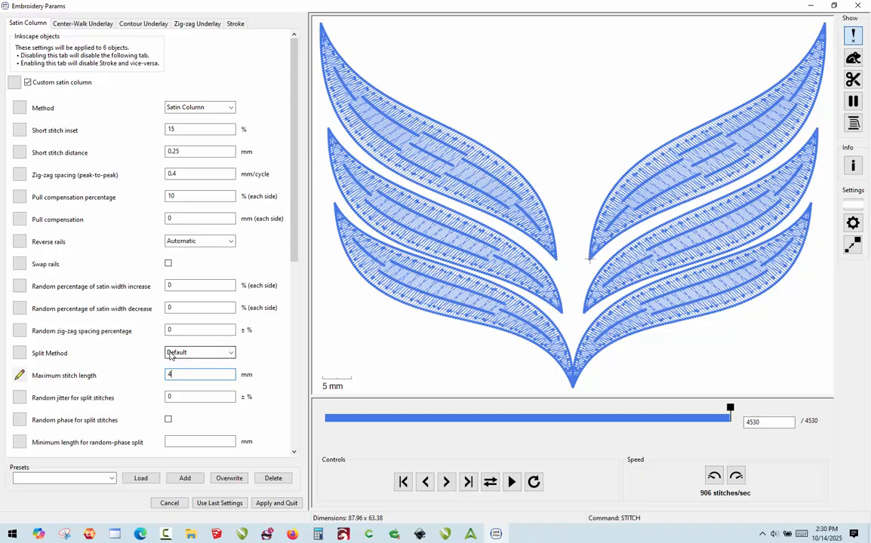
- Try the Staggered and Simple split methods on the feathers' satin stitches
{"action": "left_click", "coordinate": [170, 355]}
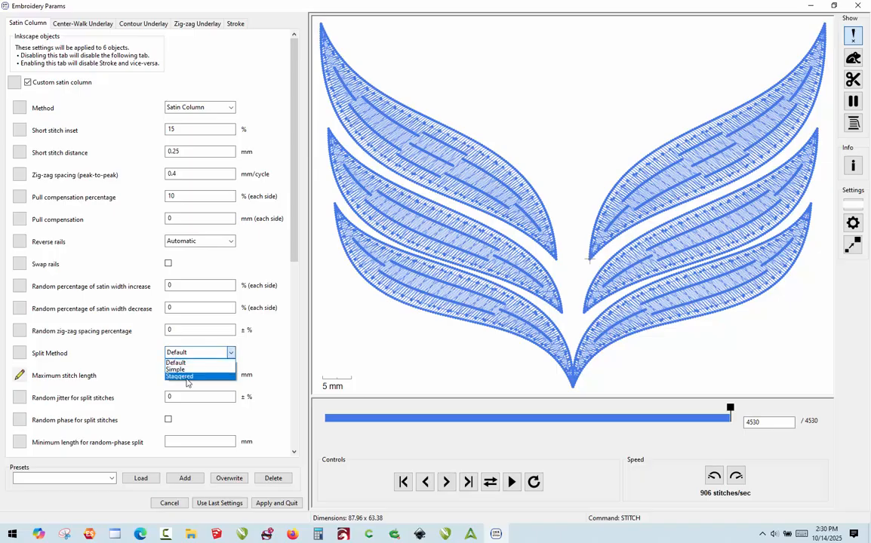
{"action": "left_click", "coordinate": [187, 379]}
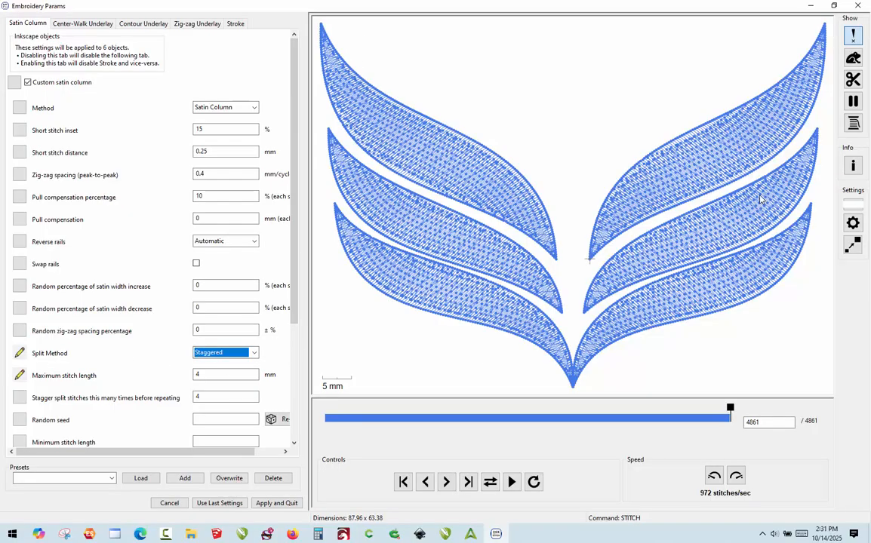
{"action": "left_click", "coordinate": [252, 353]}
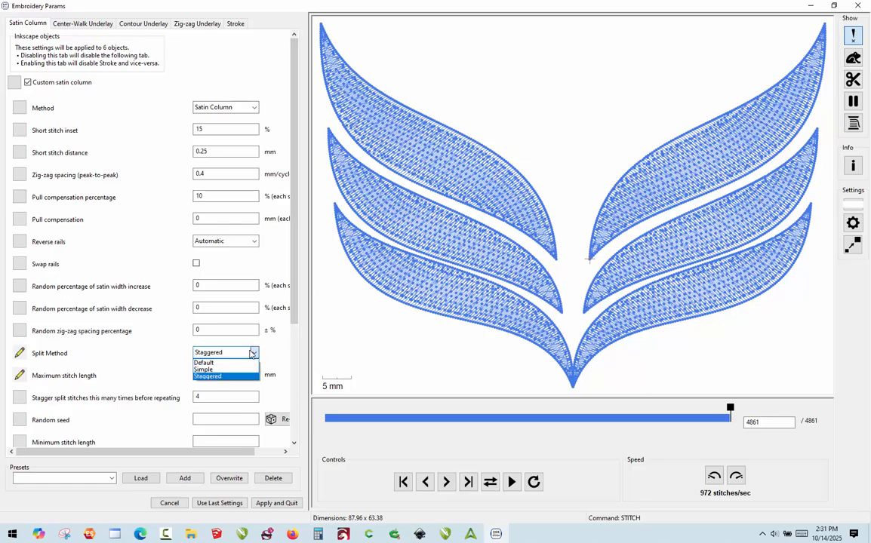
{"action": "left_click", "coordinate": [221, 365]}
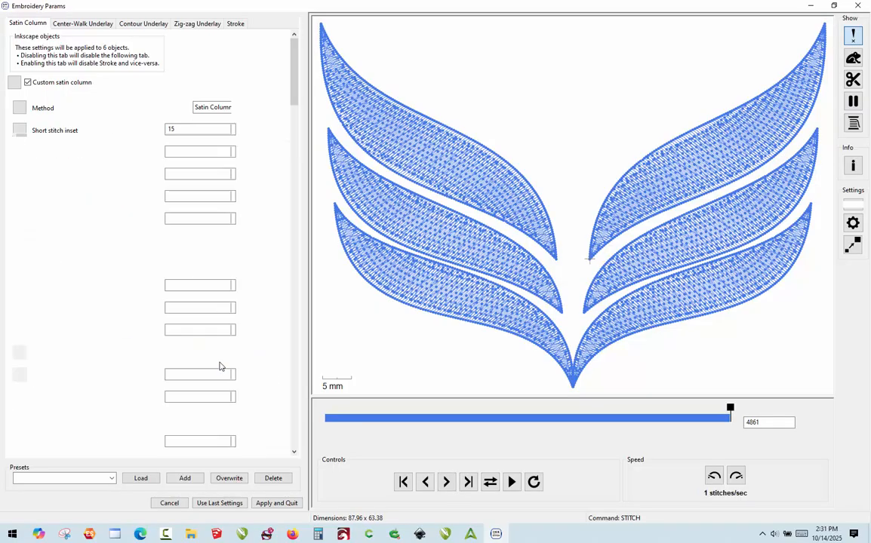
{"action": "left_click", "coordinate": [212, 359]}
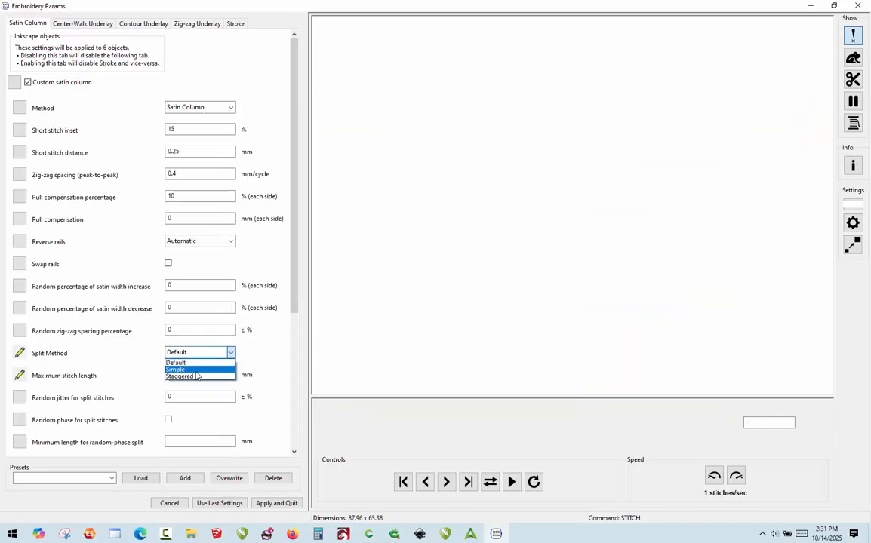
{"action": "left_click", "coordinate": [196, 372]}
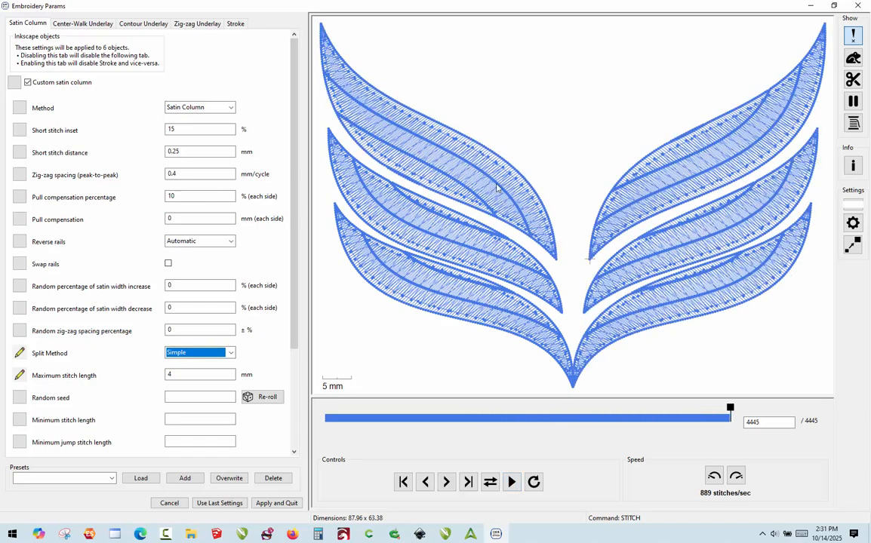
- Compare the Default split method with Staggered once more and return the feathers to Default
{"action": "left_click", "coordinate": [177, 353]}
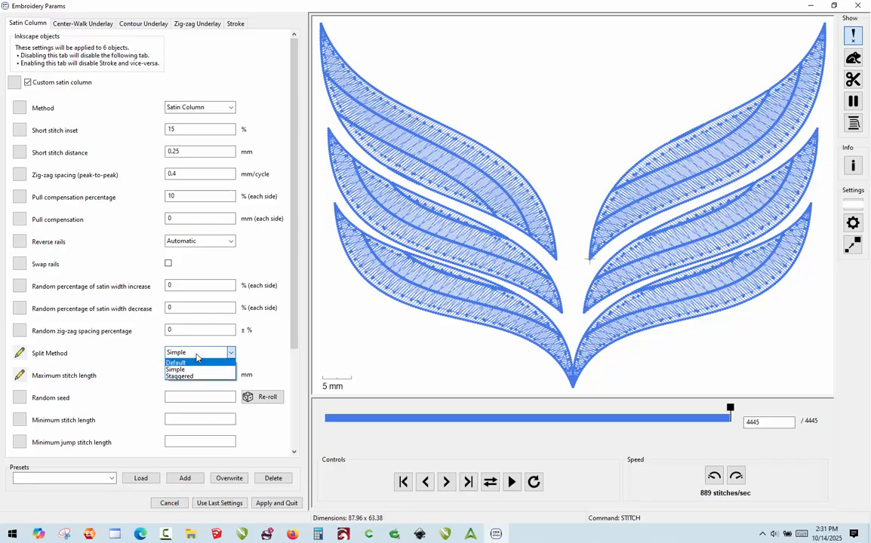
{"action": "left_click", "coordinate": [189, 363]}
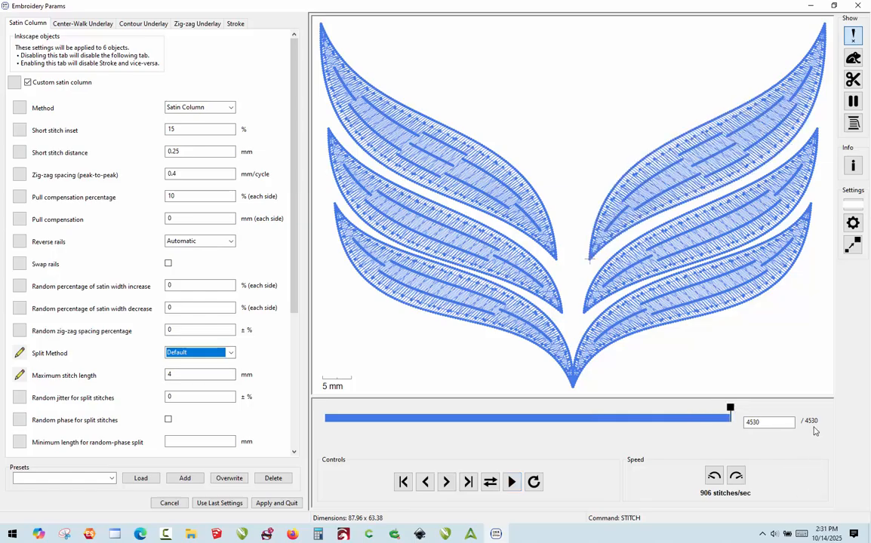
{"action": "left_click", "coordinate": [214, 353]}
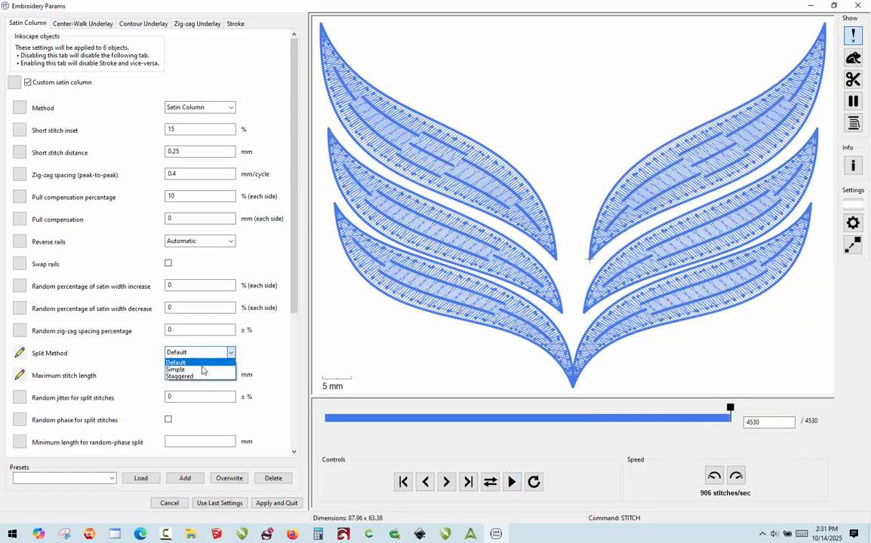
{"action": "left_click", "coordinate": [191, 377]}
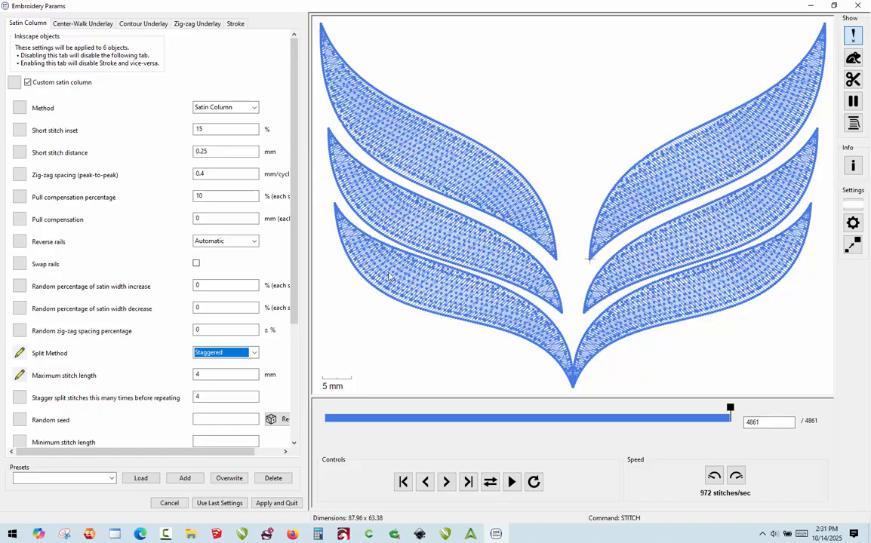
{"action": "left_click", "coordinate": [210, 354]}
{"action": "left_click", "coordinate": [208, 370]}
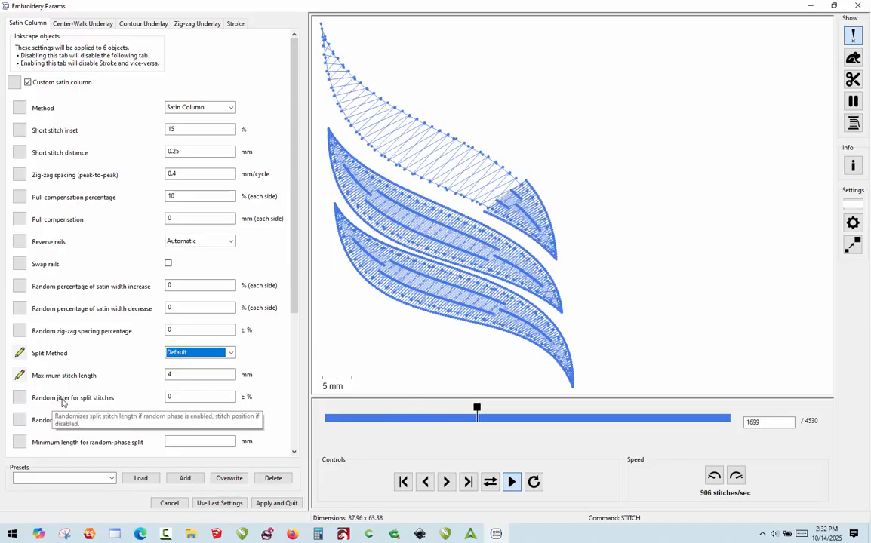
- Set the random jitter for split stitches to 50%, and try random phase on and off again
{"action": "left_click", "coordinate": [182, 399]}
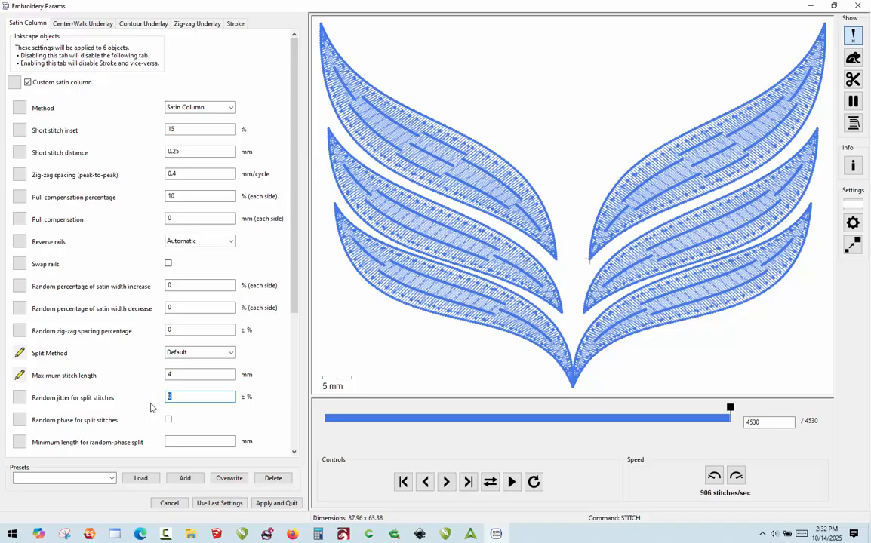
{"action": "type", "text": "50"}
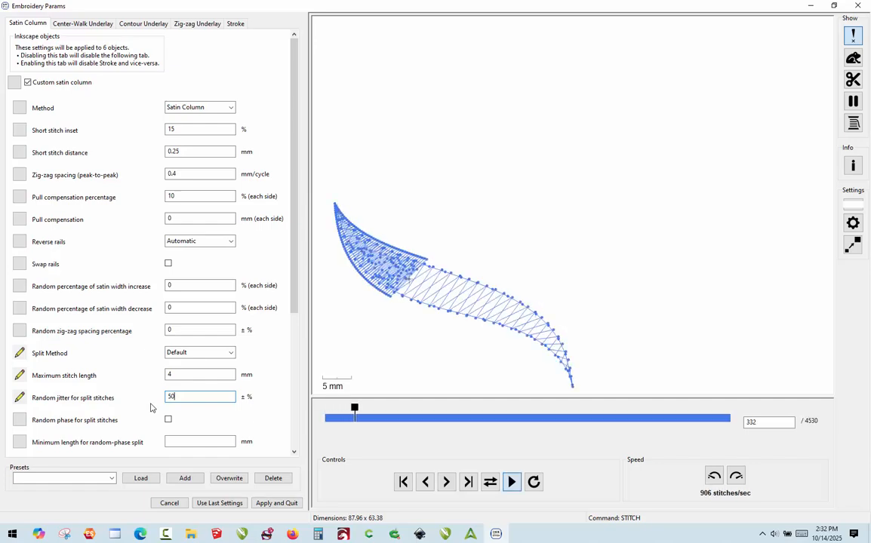
{"action": "left_click", "coordinate": [180, 355]}
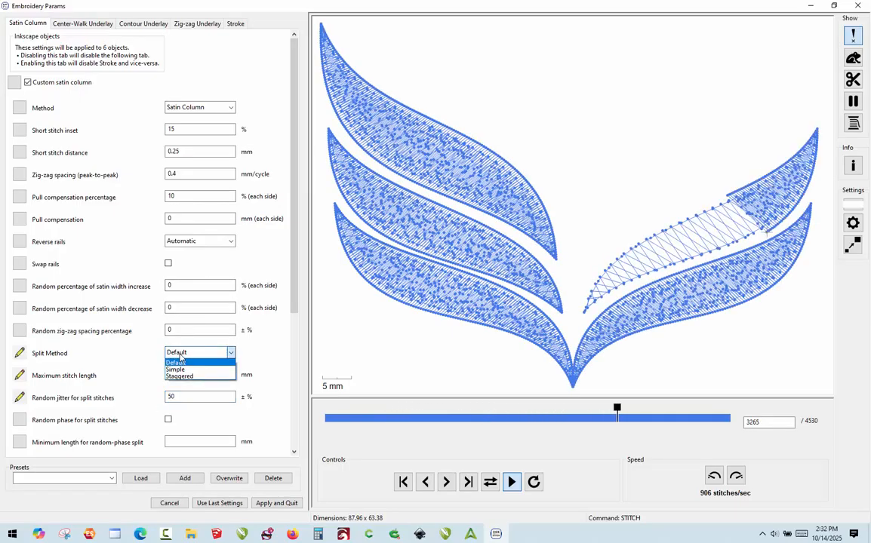
{"action": "left_click", "coordinate": [263, 351]}
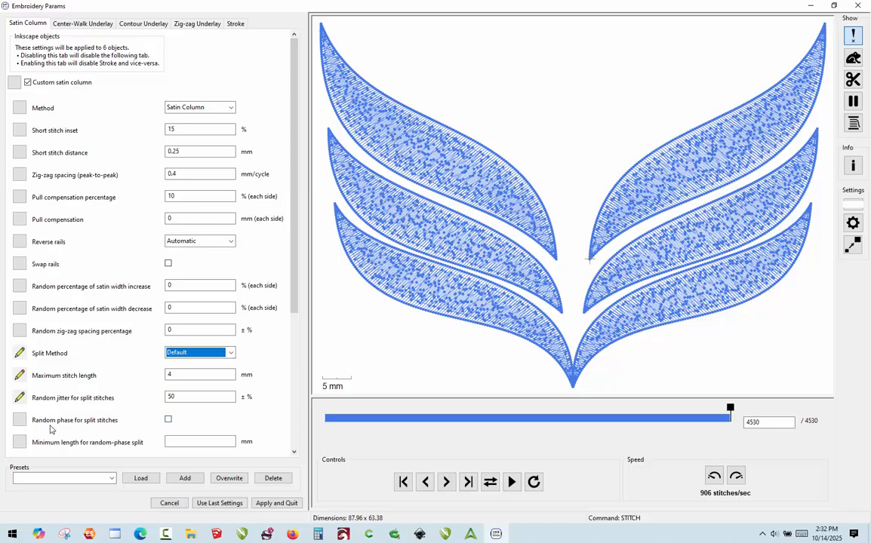
{"action": "left_click", "coordinate": [168, 421]}
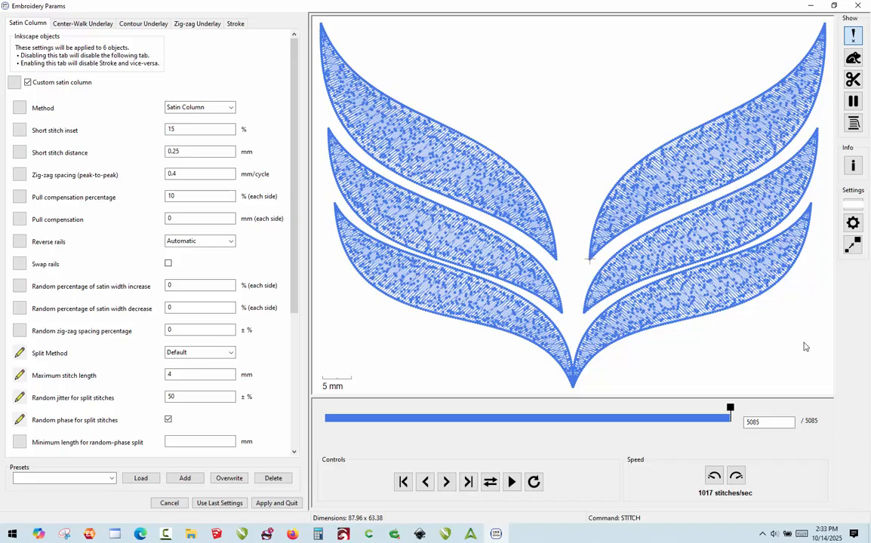
{"action": "left_click", "coordinate": [168, 421]}
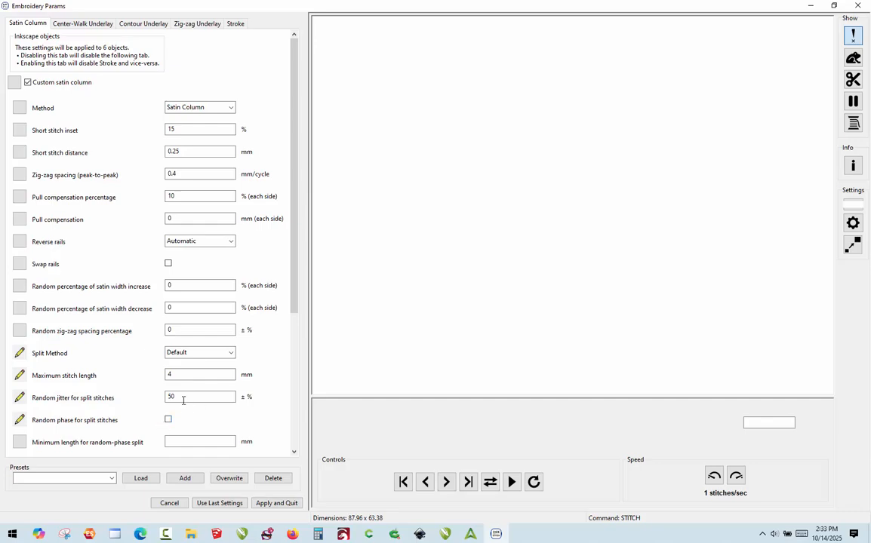
- Clear the feathers' random jitter for split stitches and set their split method to Staggered
{"action": "left_click_drag", "start_coordinate": [183, 401], "coordinate": [165, 399]}
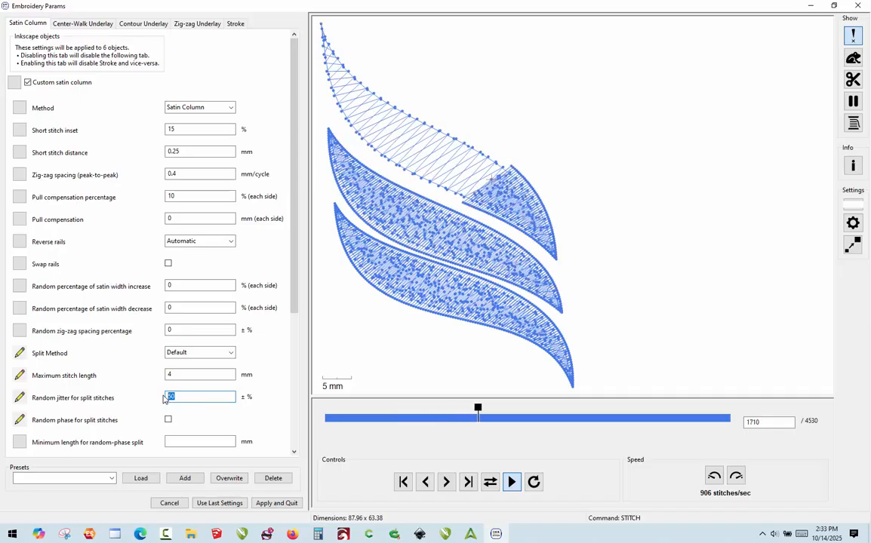
{"action": "key", "text": "BackSpace"}
{"action": "left_click", "coordinate": [193, 353]}
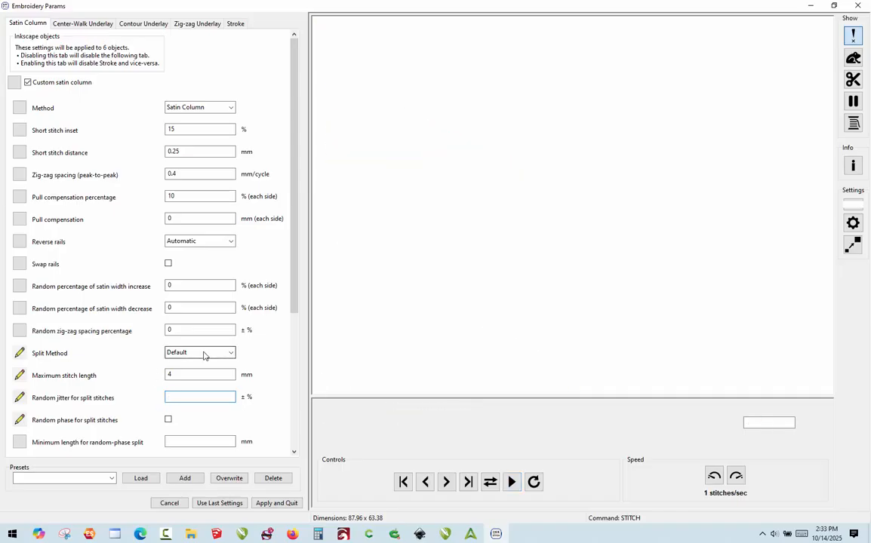
{"action": "left_click", "coordinate": [195, 377]}
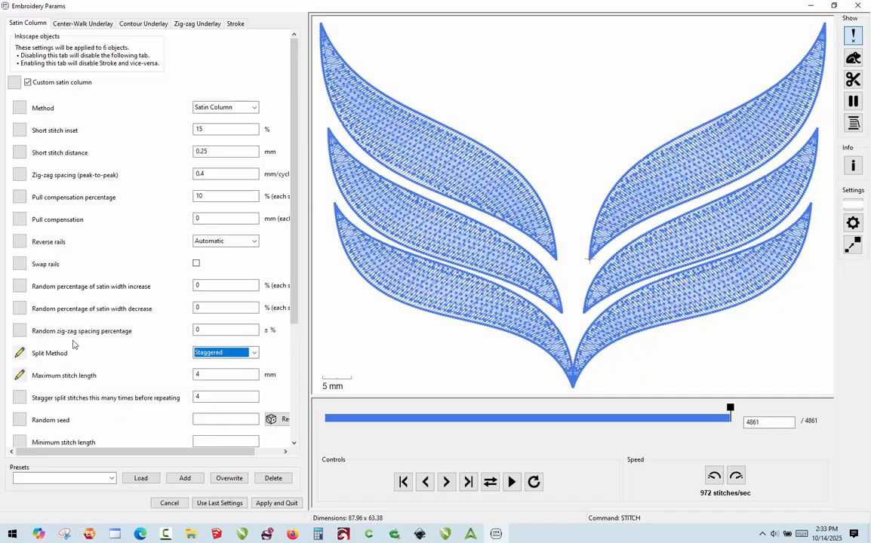
{"action": "left_click", "coordinate": [200, 419]}
{"action": "left_click", "coordinate": [203, 398]}
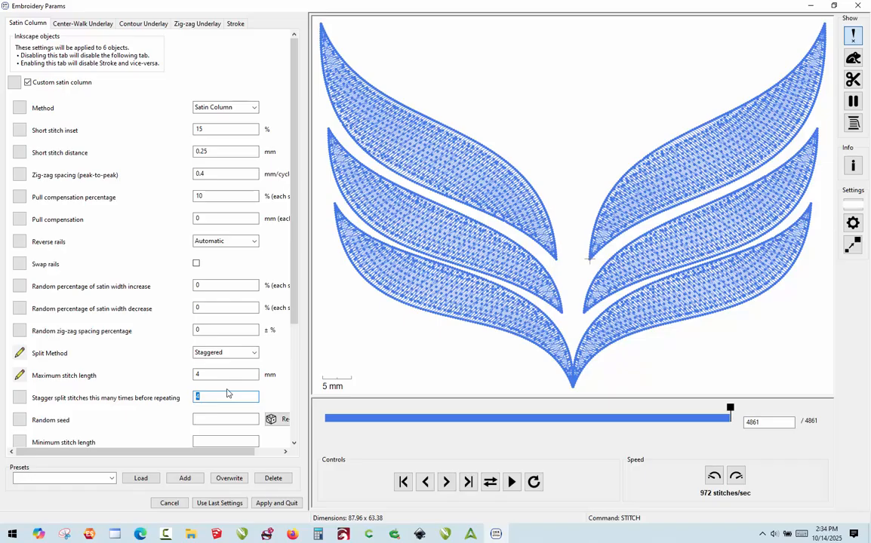
- Return the feathers' Reverse rails setting to Automatic and apply the satin column parameters
{"action": "scroll", "coordinate": [211, 407], "scroll_direction": "down", "scroll_amount": 4}
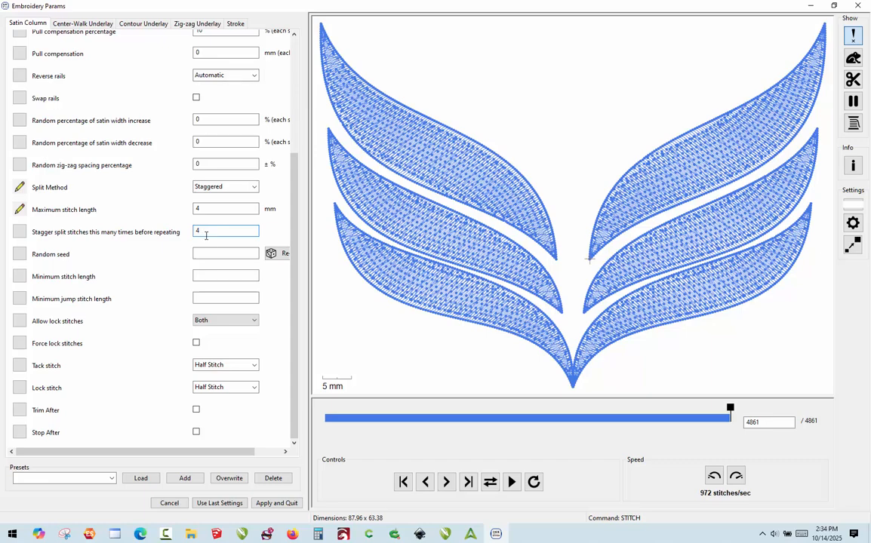
{"action": "scroll", "coordinate": [206, 236], "scroll_direction": "up", "scroll_amount": 3}
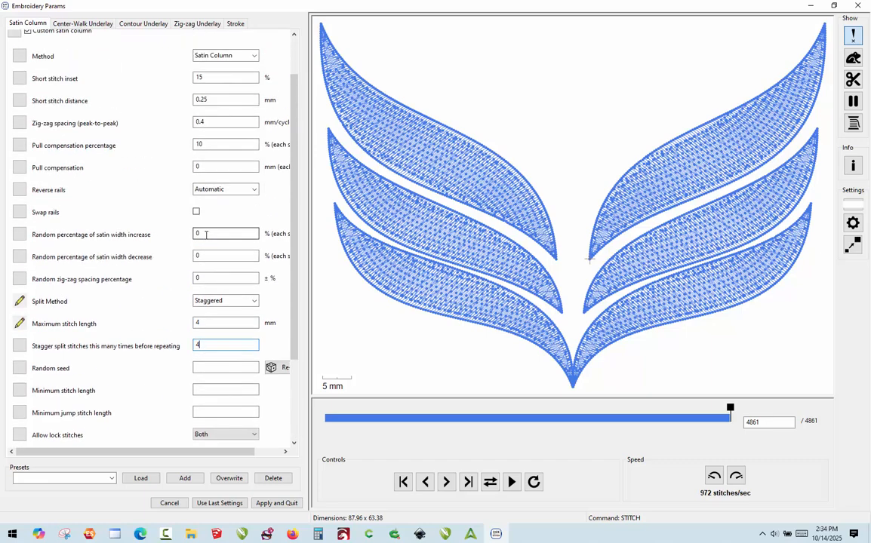
{"action": "scroll", "coordinate": [205, 236], "scroll_direction": "up", "scroll_amount": 3}
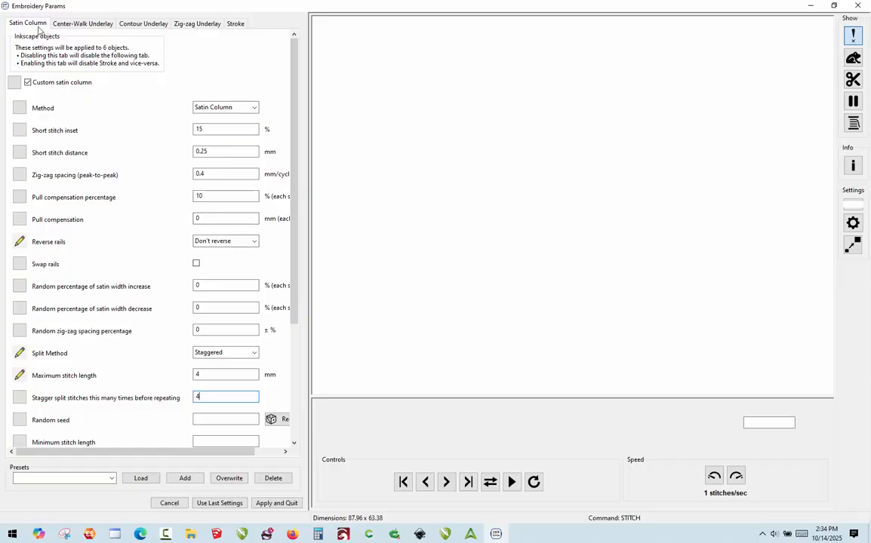
{"action": "left_click_drag", "start_coordinate": [293, 156], "coordinate": [291, 192]}
{"action": "scroll", "coordinate": [290, 197], "scroll_direction": "down", "scroll_amount": 3}
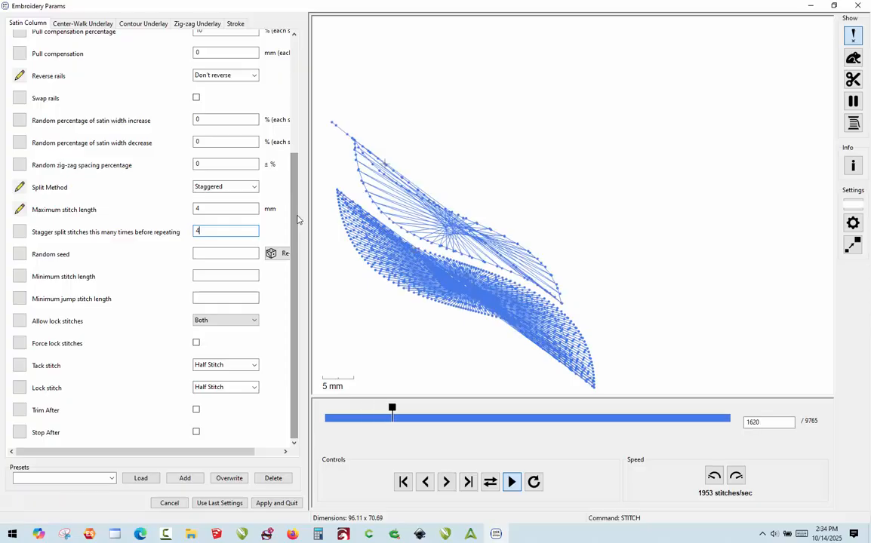
{"action": "scroll", "coordinate": [297, 219], "scroll_direction": "up", "scroll_amount": 3}
{"action": "left_click", "coordinate": [219, 241]}
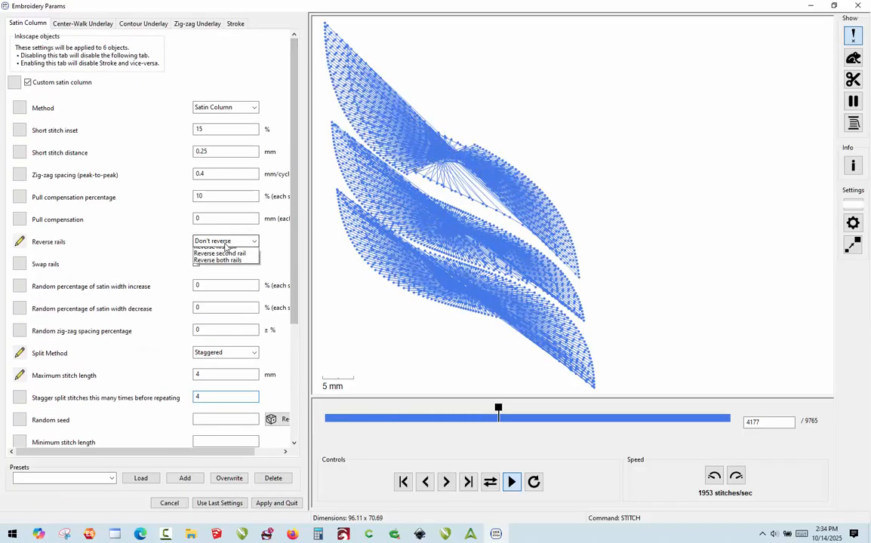
{"action": "left_click", "coordinate": [211, 251]}
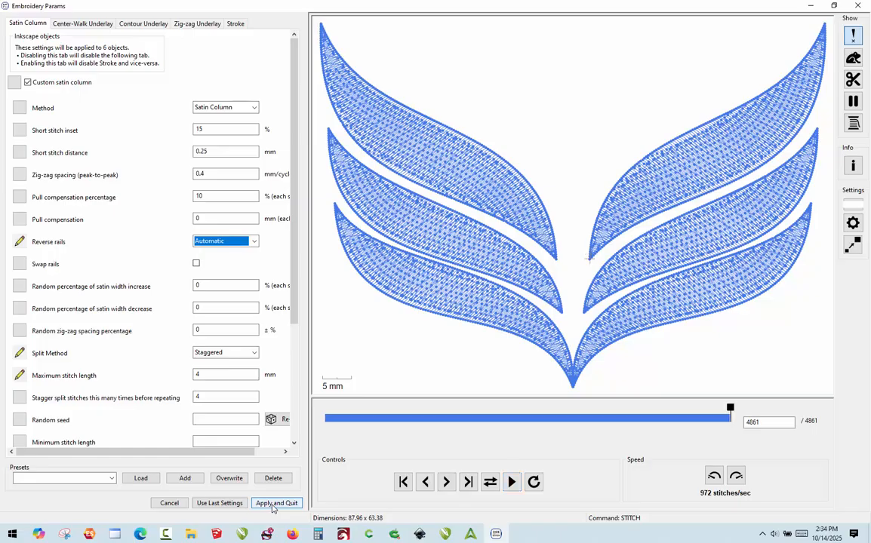
{"action": "left_click", "coordinate": [277, 503]}
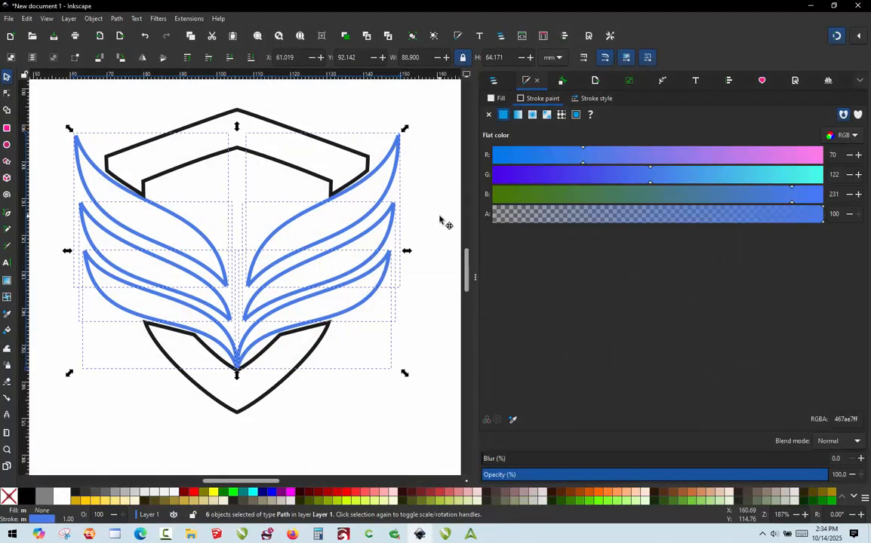
- Delete the two short upper end segments of the lower black shield outline to separate its inner and outer rails
{"action": "left_click", "coordinate": [441, 221]}
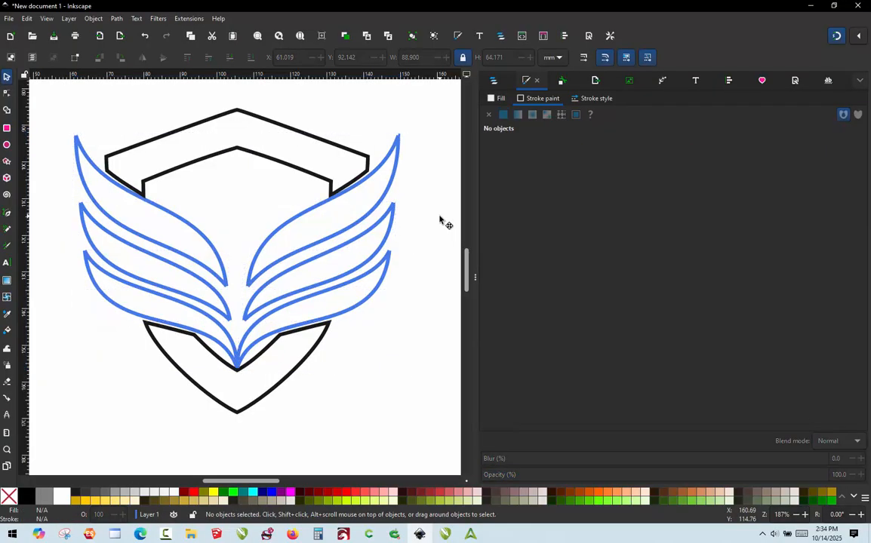
{"action": "left_click", "coordinate": [285, 381]}
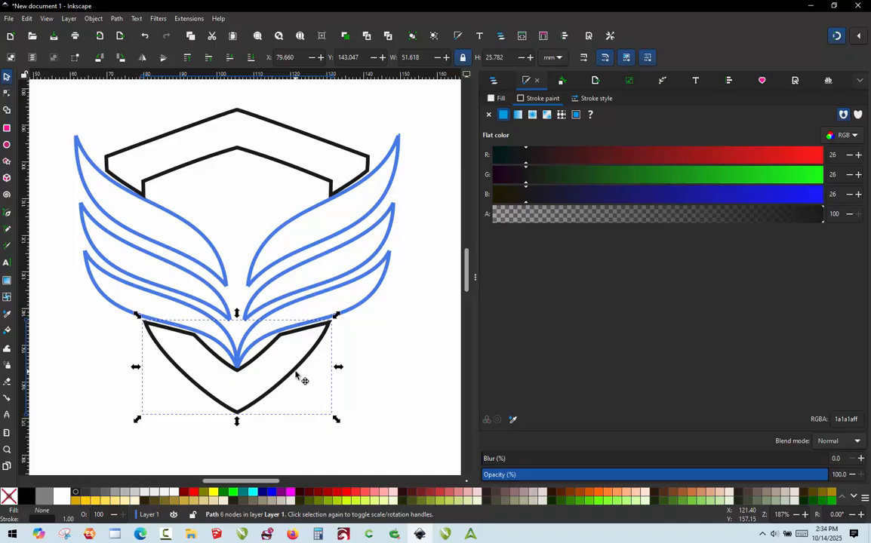
{"action": "key", "text": "n"}
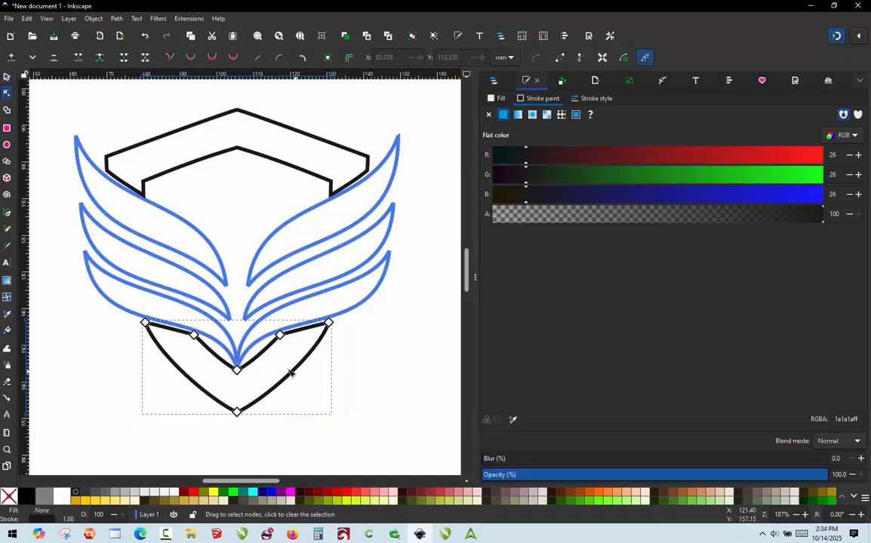
{"action": "left_click", "coordinate": [177, 336]}
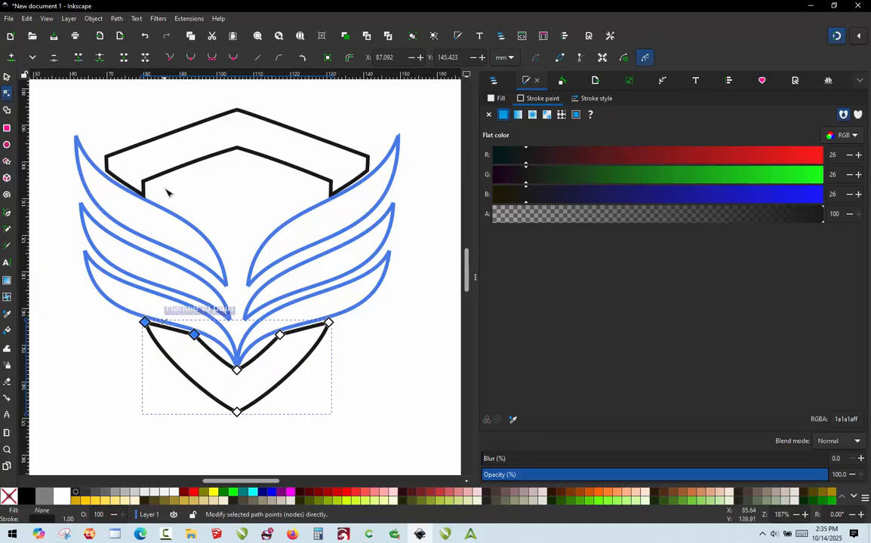
{"action": "left_click", "coordinate": [147, 59]}
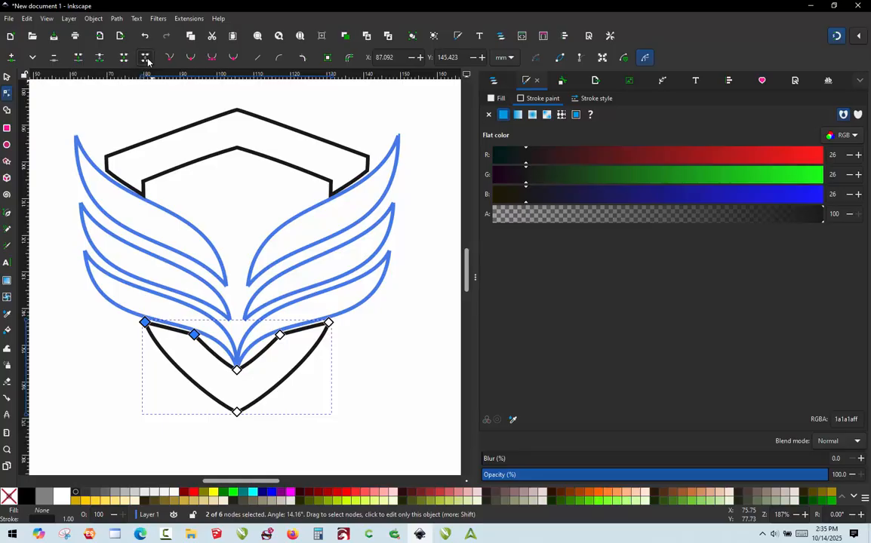
{"action": "left_click", "coordinate": [304, 329]}
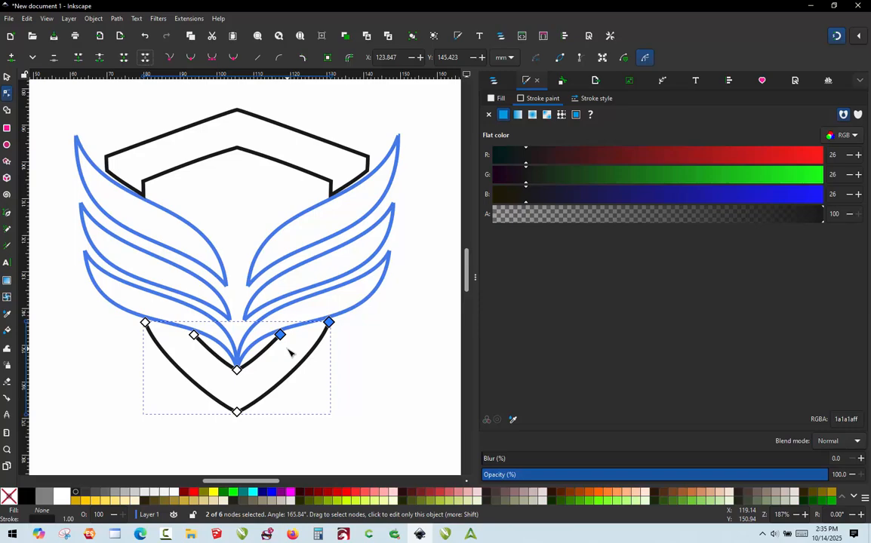
- Open the embroidery parameters of the lower shield path and enable a custom satin column for it
{"action": "key", "text": "alt+q"}
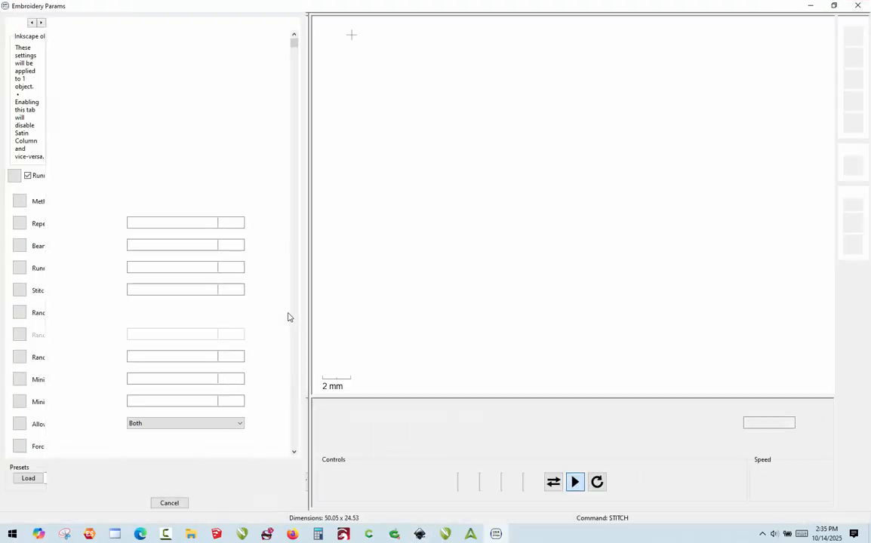
{"action": "left_click", "coordinate": [51, 25]}
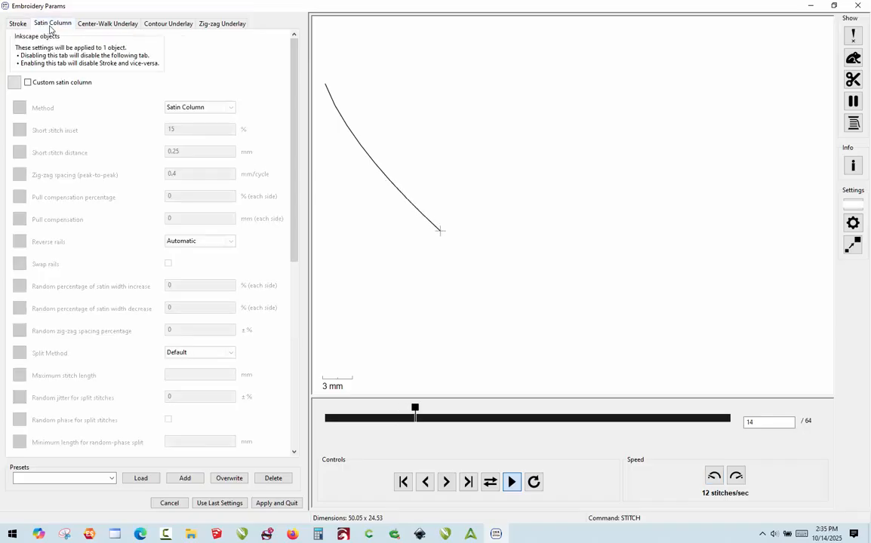
{"action": "left_click", "coordinate": [34, 85]}
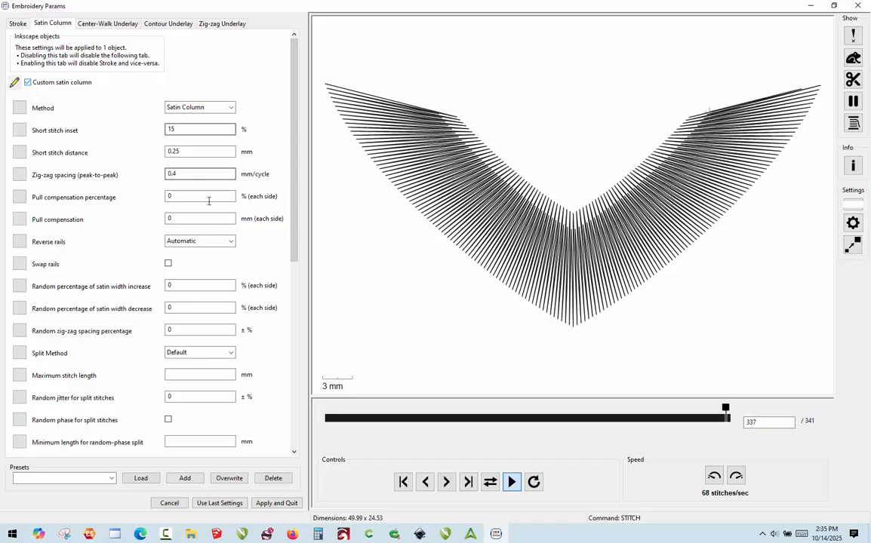
- Enable the zig-zag underlay and the contour underlay for the lower shield piece
{"action": "left_click", "coordinate": [219, 23]}
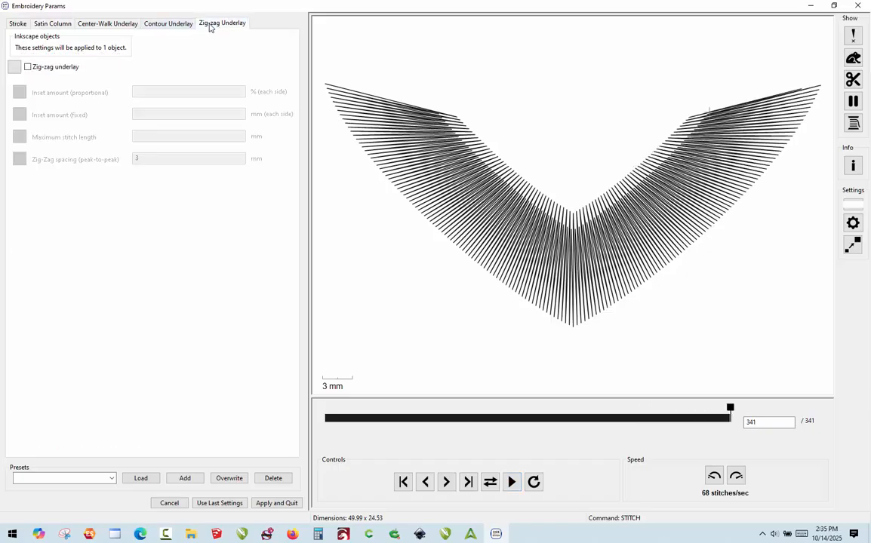
{"action": "left_click", "coordinate": [44, 71]}
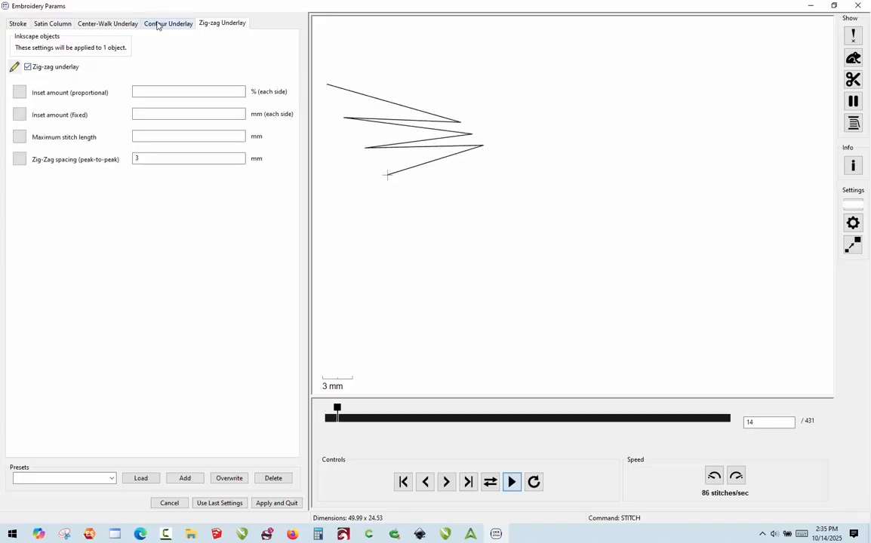
{"action": "left_click", "coordinate": [151, 23]}
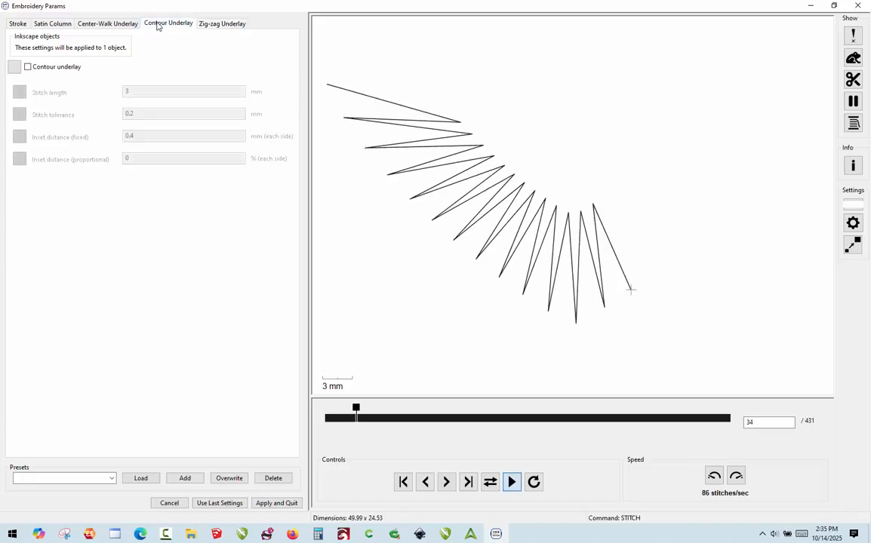
{"action": "left_click", "coordinate": [61, 71]}
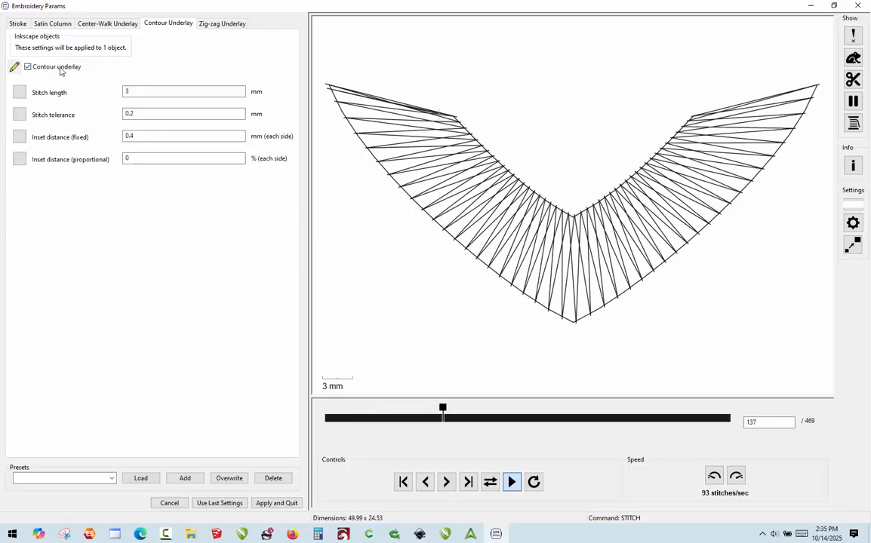
- Set the lower shield satin column's pull compensation percentage to 10% on each side
{"action": "left_click", "coordinate": [52, 25]}
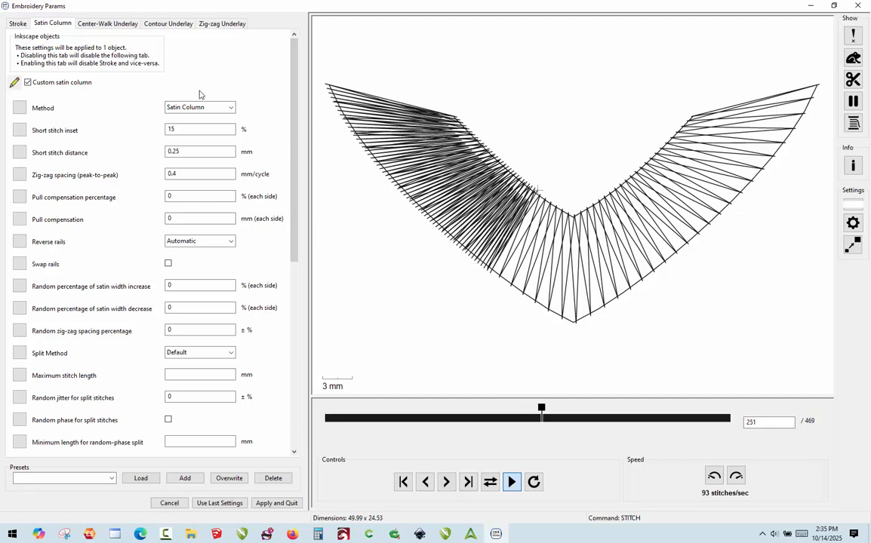
{"action": "scroll", "coordinate": [304, 206], "scroll_direction": "down", "scroll_amount": 2}
{"action": "scroll", "coordinate": [305, 206], "scroll_direction": "down", "scroll_amount": 2}
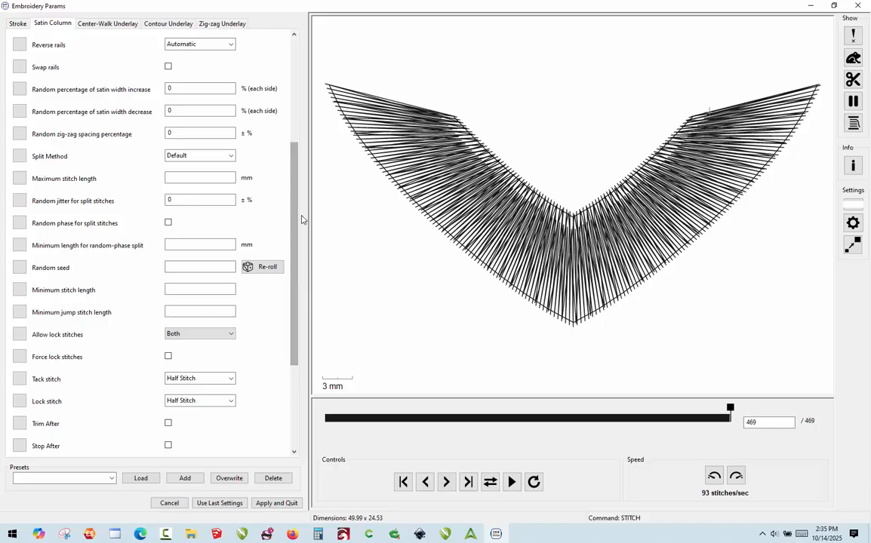
{"action": "left_click_drag", "start_coordinate": [290, 204], "coordinate": [281, 135]}
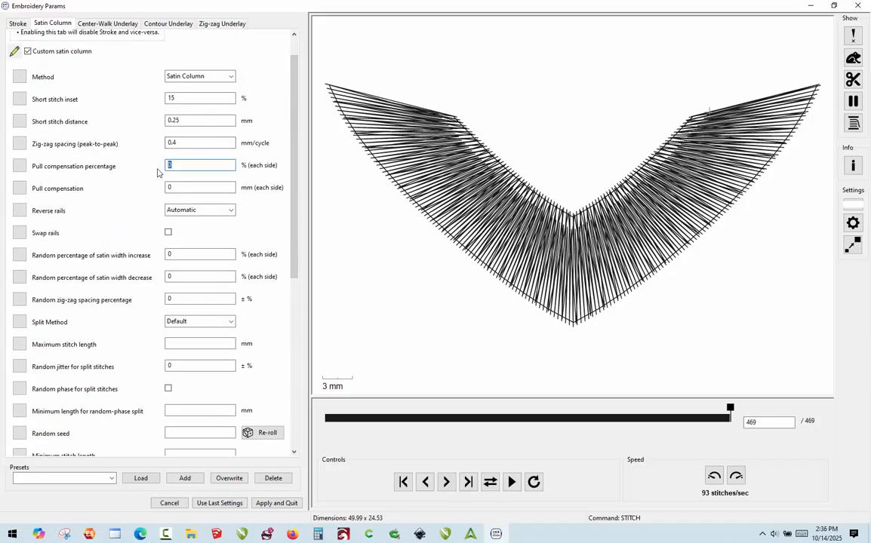
{"action": "type", "text": "10"}
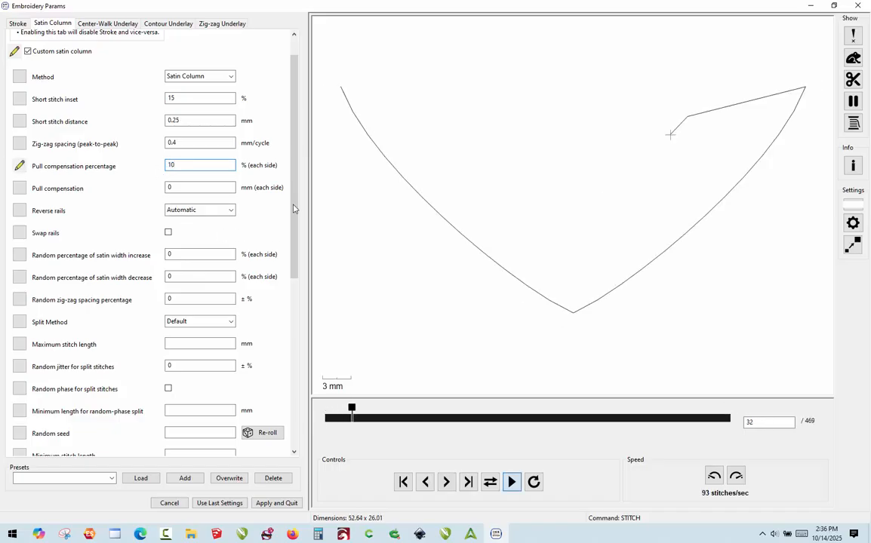
- Set the lower shield's maximum stitch length to 4 mm with the Staggered split method, and apply the parameters
{"action": "left_click_drag", "start_coordinate": [295, 209], "coordinate": [299, 235]}
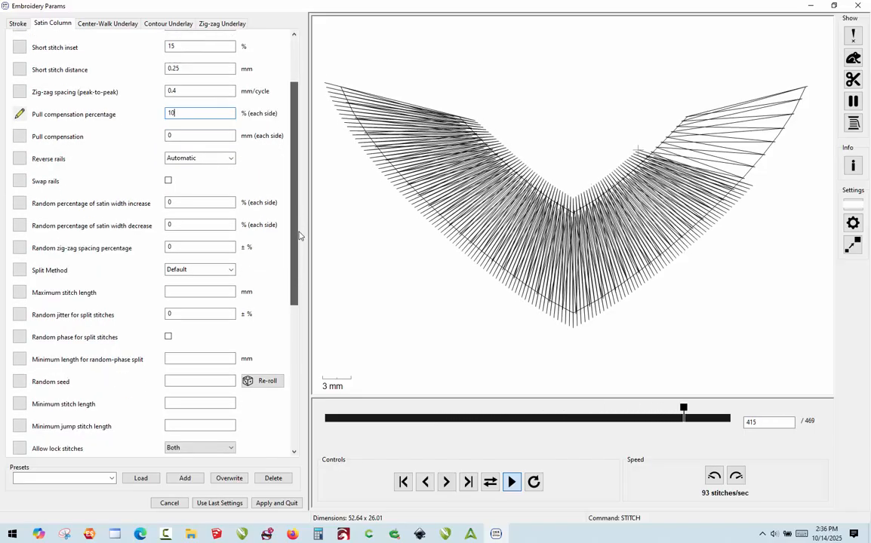
{"action": "left_click_drag", "start_coordinate": [299, 237], "coordinate": [302, 262]}
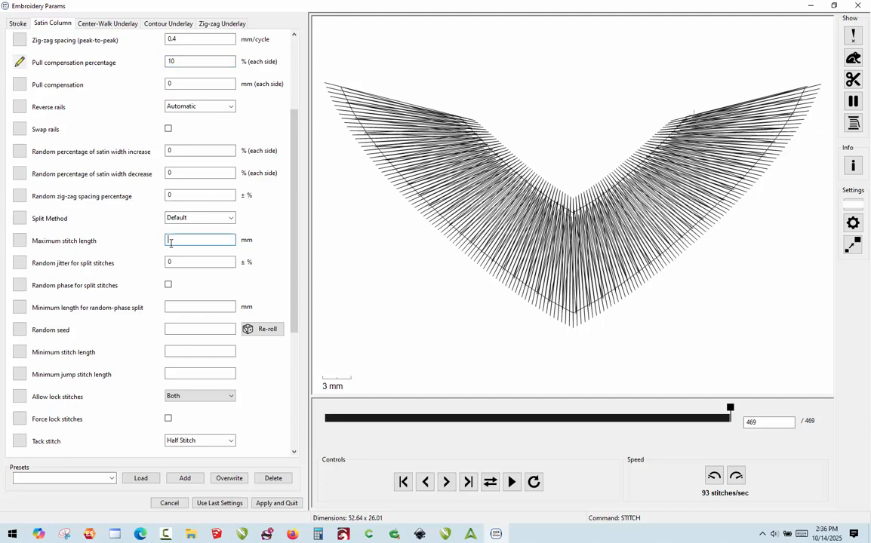
{"action": "type", "text": "4"}
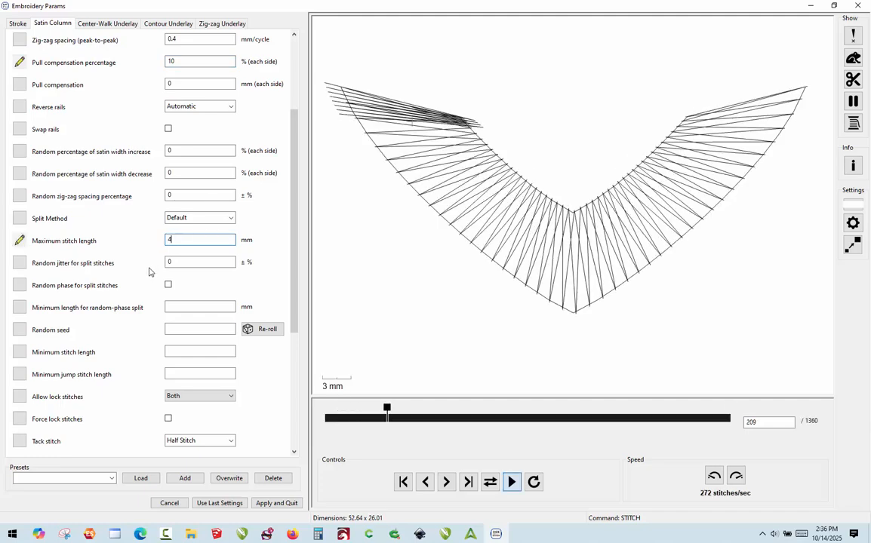
{"action": "left_click", "coordinate": [197, 221]}
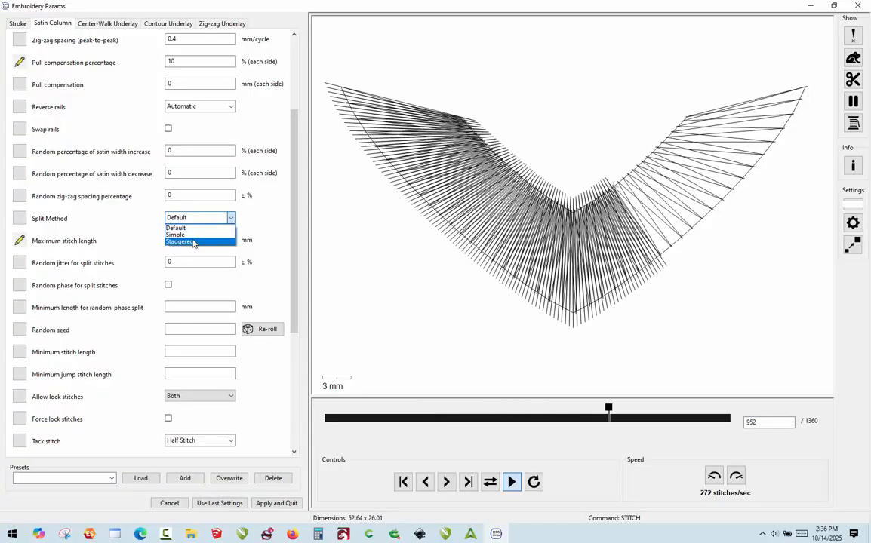
{"action": "left_click", "coordinate": [193, 241]}
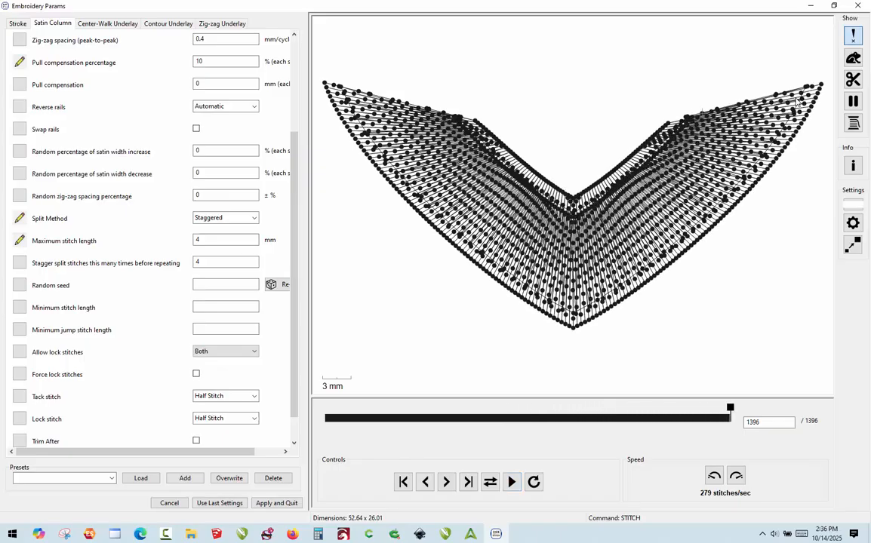
{"action": "left_click", "coordinate": [289, 506]}
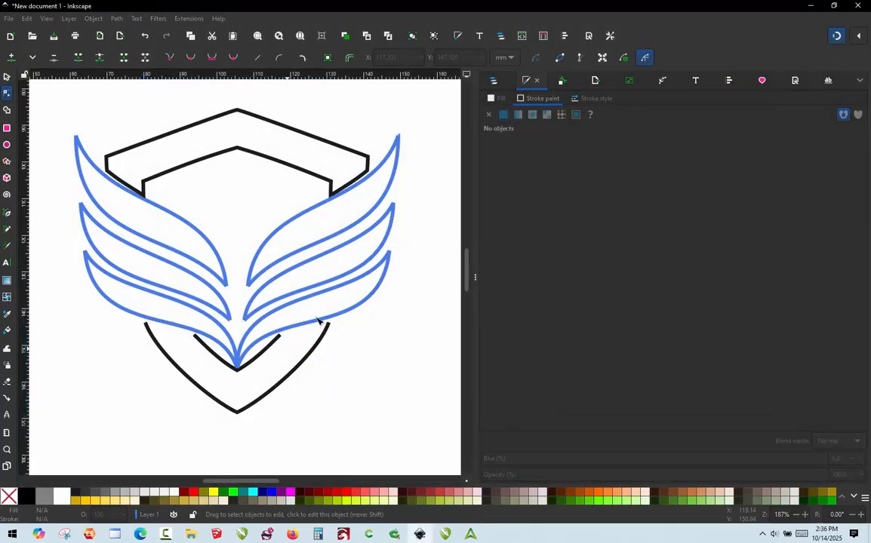
- Delete the two short slanted end segments of the upper shield outline, leaving separate outer and inner rails
{"action": "left_click", "coordinate": [160, 189]}
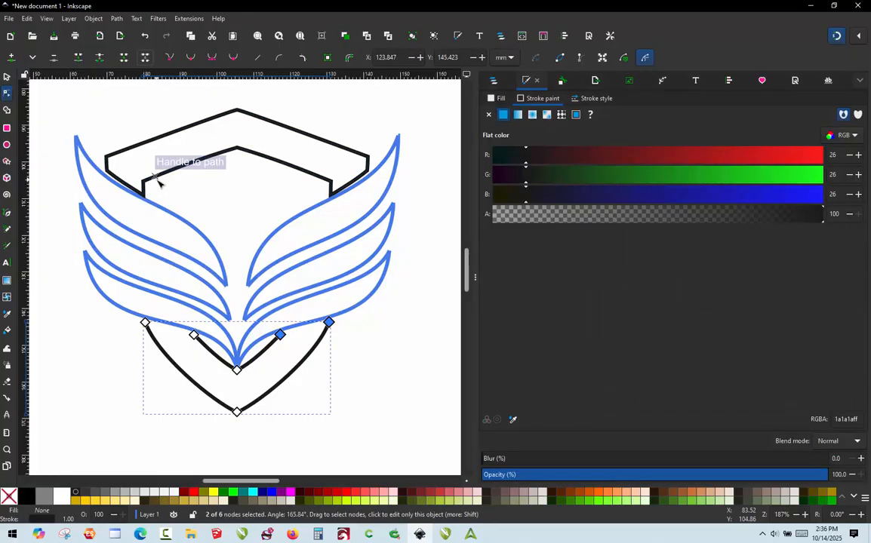
{"action": "left_click", "coordinate": [132, 187]}
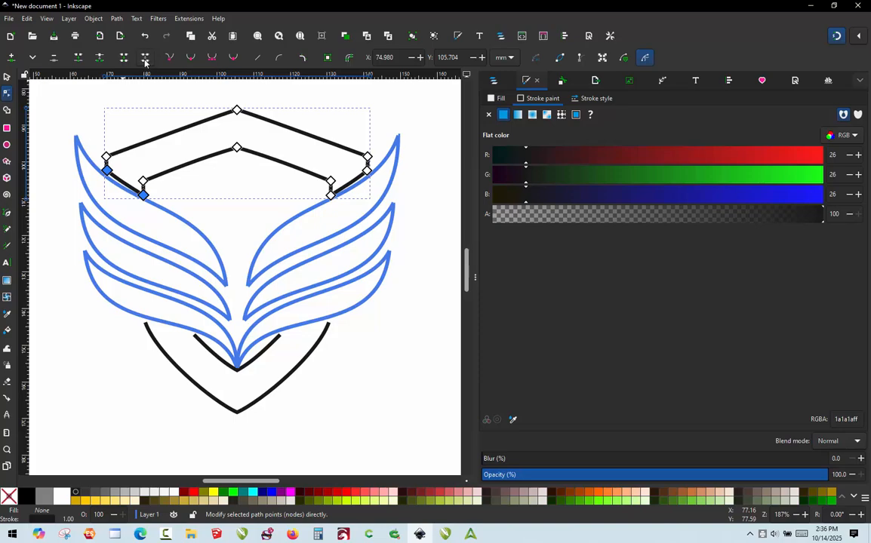
{"action": "left_click", "coordinate": [351, 181]}
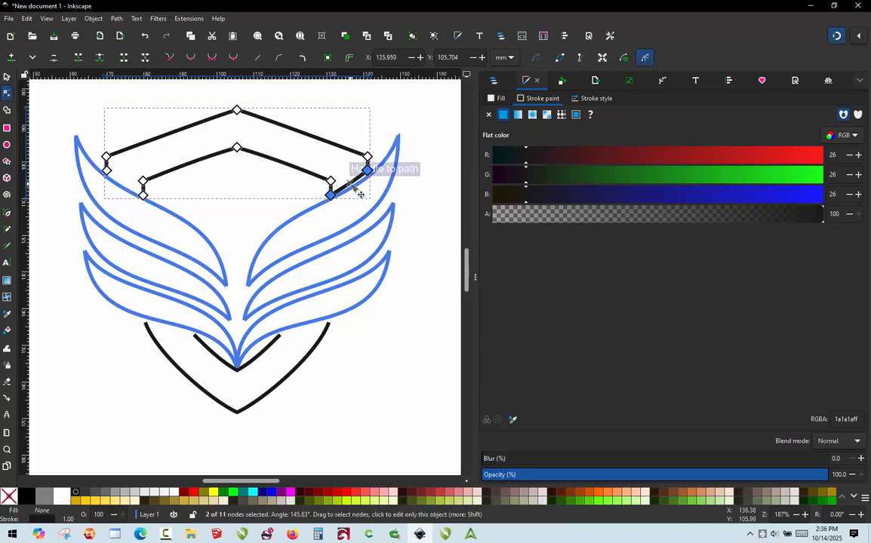
{"action": "left_click", "coordinate": [145, 59]}
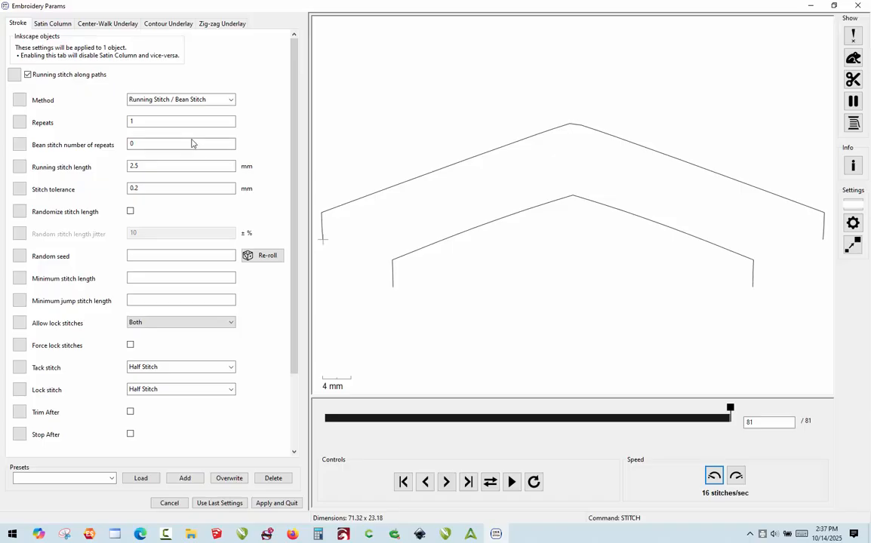
- Enable a custom satin column for the upper shield piece with a pull compensation percentage of 10% on each side
{"action": "left_click", "coordinate": [46, 25]}
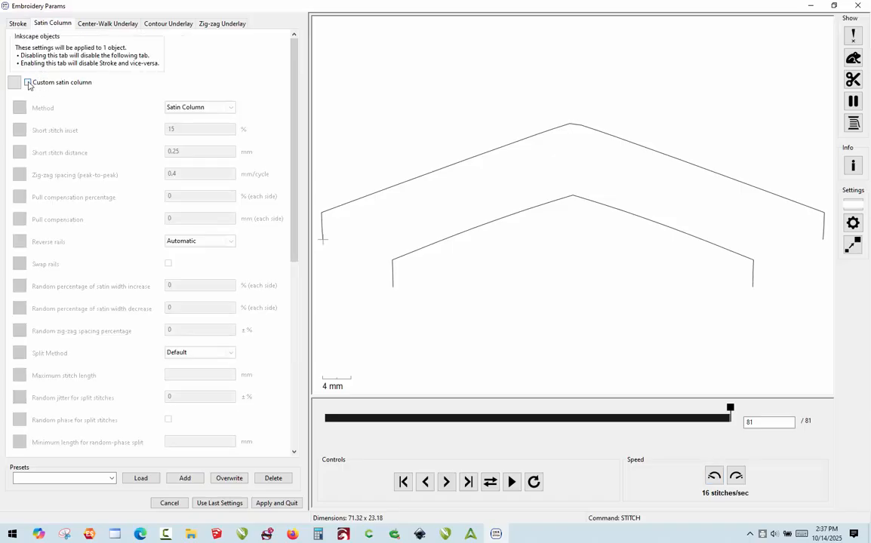
{"action": "left_click", "coordinate": [28, 83]}
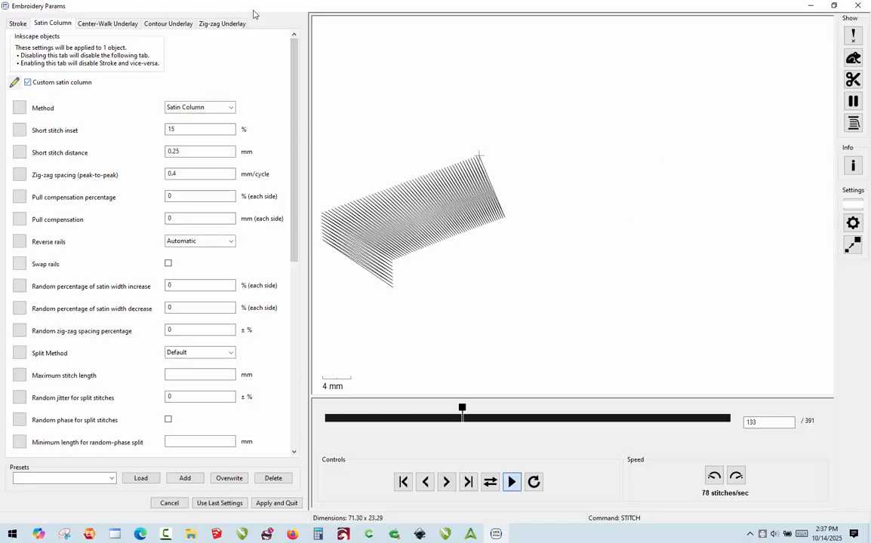
{"action": "left_click", "coordinate": [171, 218]}
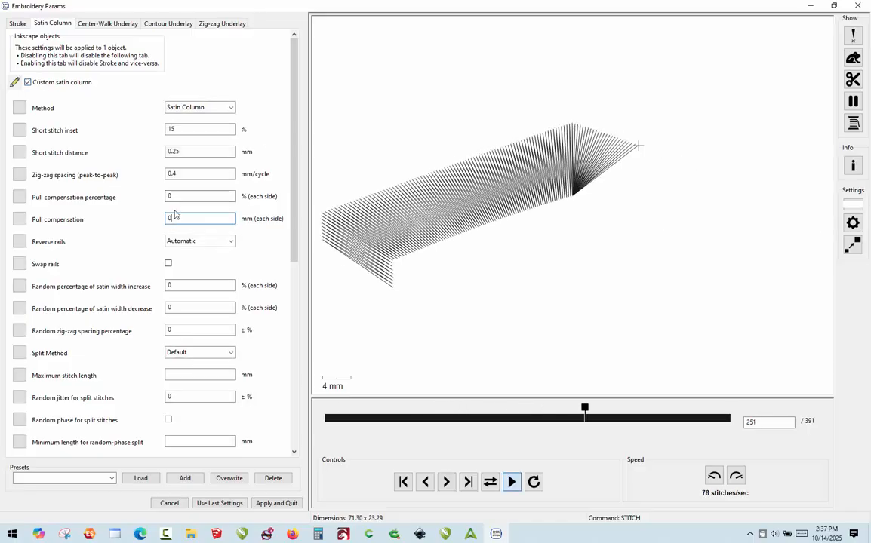
{"action": "left_click_drag", "start_coordinate": [173, 197], "coordinate": [162, 201]}
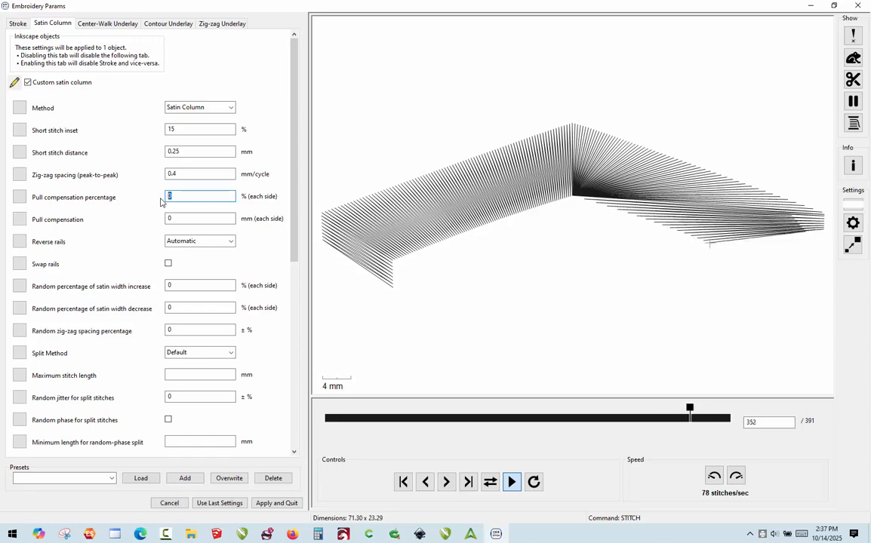
{"action": "type", "text": "10"}
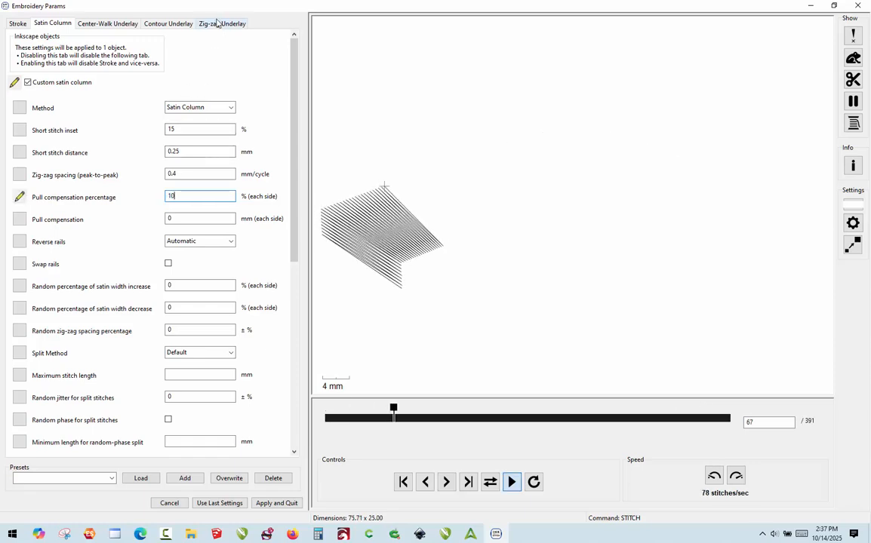
- Enable the zig-zag underlay and the contour underlay for the upper shield piece
{"action": "left_click", "coordinate": [217, 23]}
{"action": "left_click", "coordinate": [58, 68]}
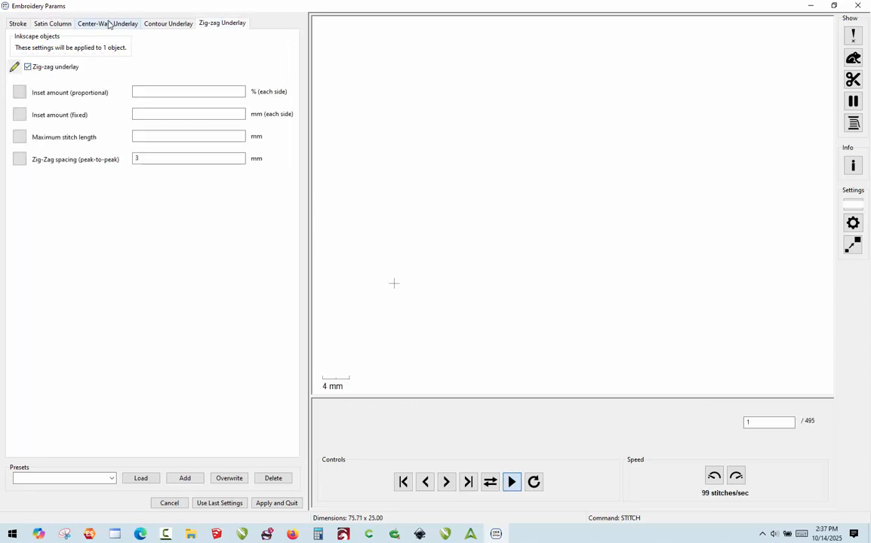
{"action": "left_click", "coordinate": [157, 23]}
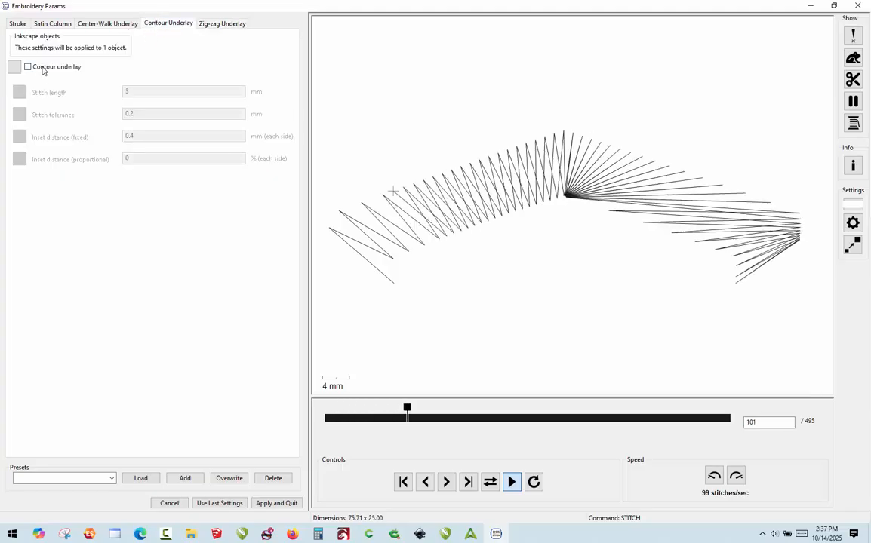
{"action": "left_click", "coordinate": [43, 68]}
- Set the upper shield's maximum stitch length to 4 mm with the Staggered split method, and apply the parameters
{"action": "left_click", "coordinate": [45, 24]}
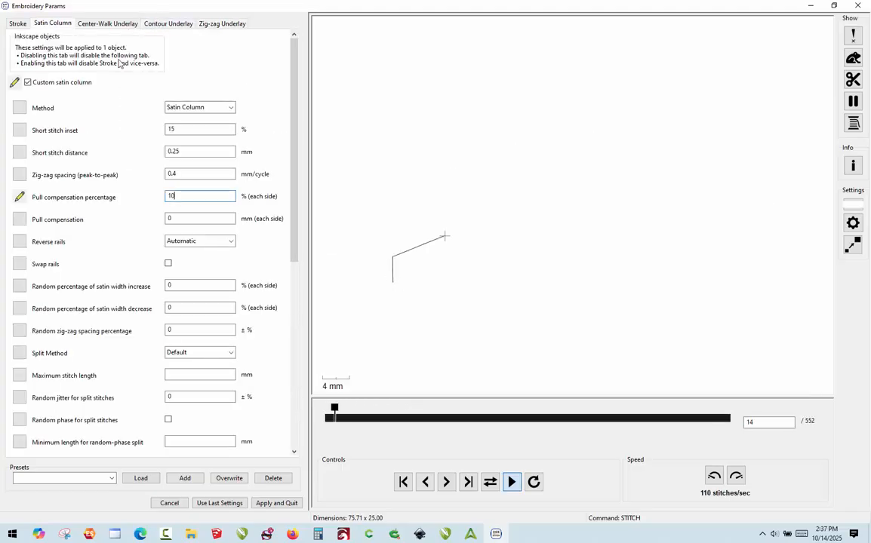
{"action": "left_click_drag", "start_coordinate": [294, 200], "coordinate": [298, 248]}
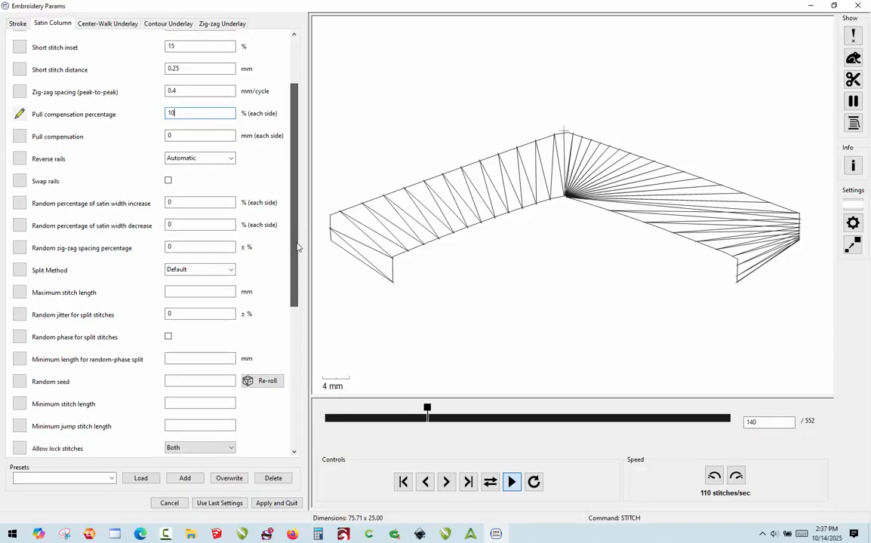
{"action": "left_click", "coordinate": [185, 291]}
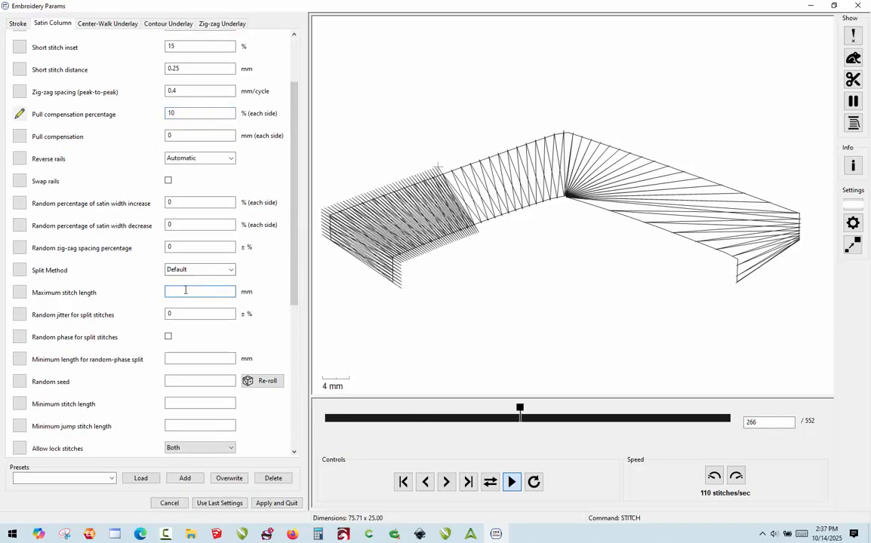
{"action": "type", "text": "4"}
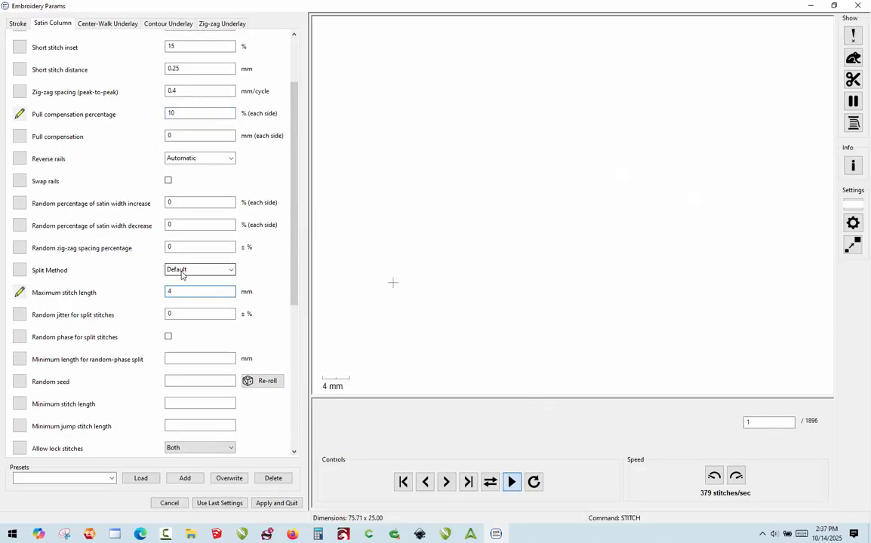
{"action": "left_click", "coordinate": [181, 275]}
{"action": "left_click", "coordinate": [190, 299]}
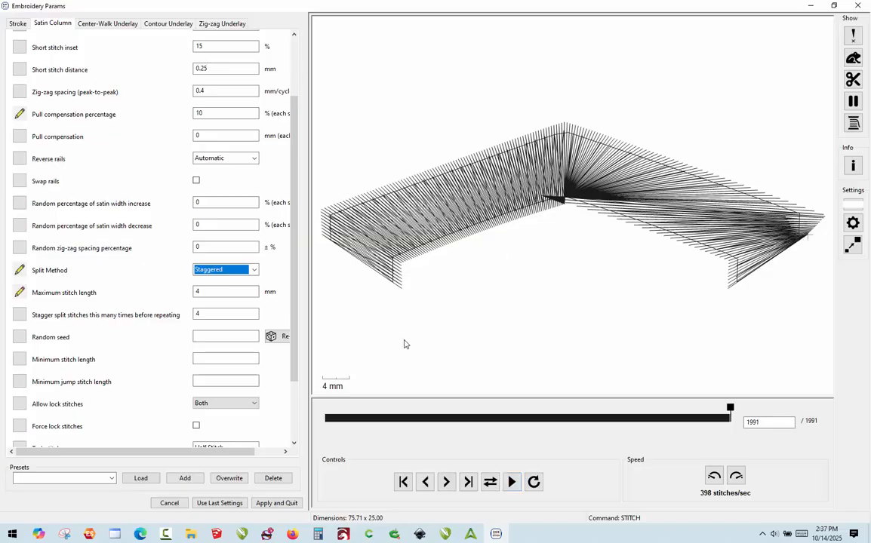
{"action": "left_click", "coordinate": [265, 504]}
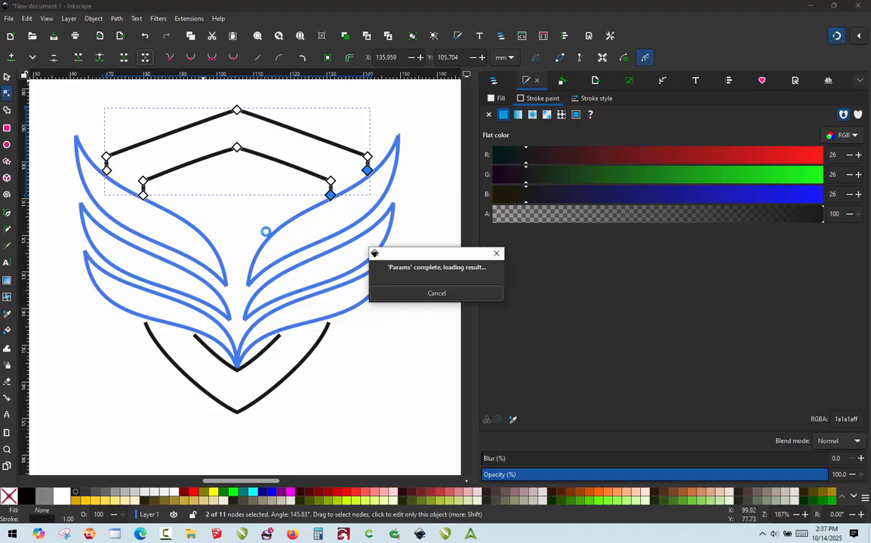
- Check the peak of the upper shield's inner rail for overlapping nodes and delete the duplicate node there
{"action": "left_click", "coordinate": [238, 149]}
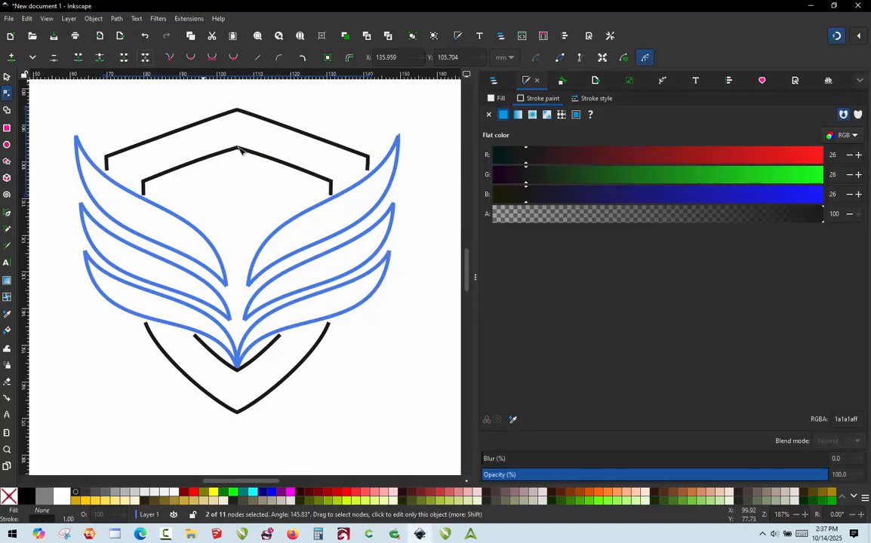
{"action": "scroll", "coordinate": [249, 151], "scroll_direction": "up", "scroll_amount": 3, "text": "ctrl"}
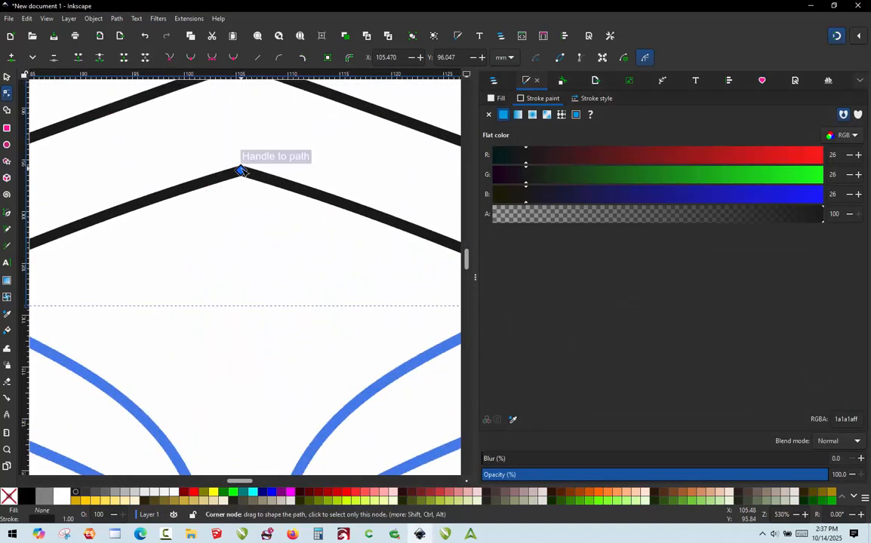
{"action": "left_click_drag", "start_coordinate": [241, 171], "coordinate": [246, 224]}
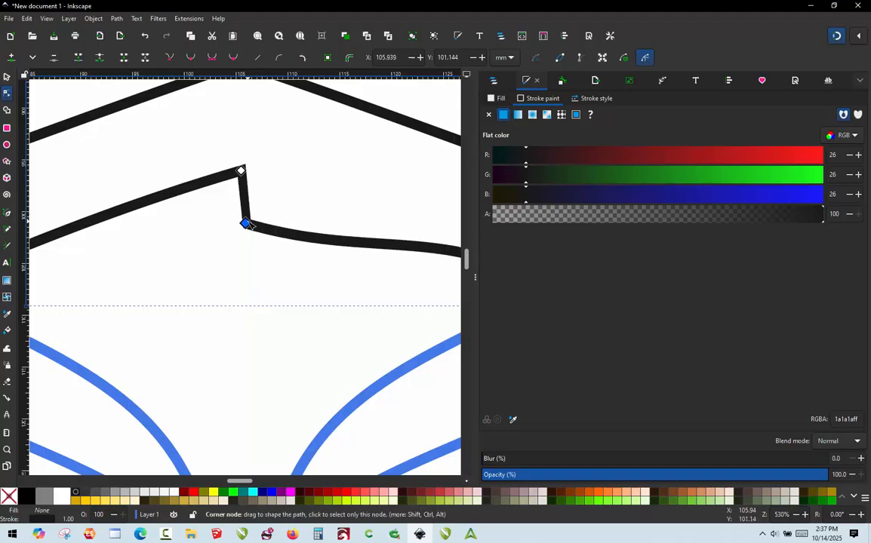
{"action": "key", "text": "ctrl+z"}
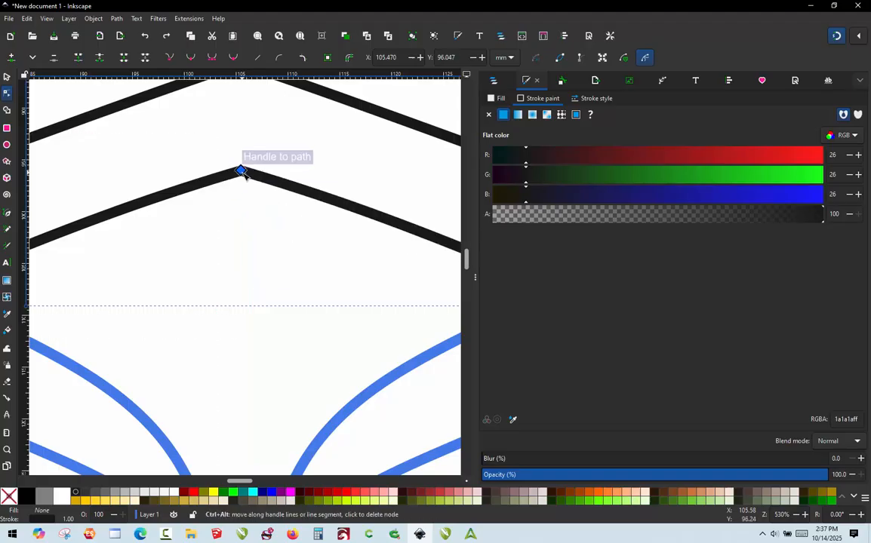
{"action": "left_click", "coordinate": [242, 171], "text": "ctrl+alt"}
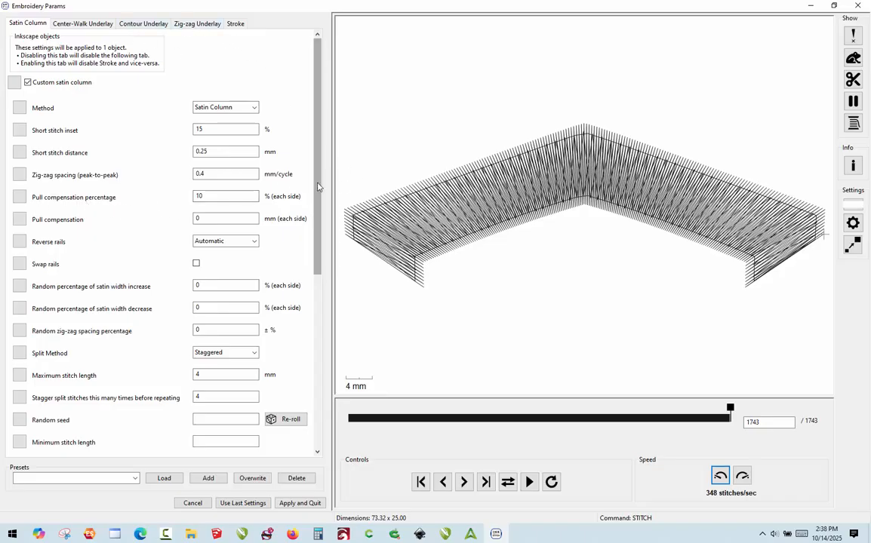
- Lower the upper shield satin column's pull compensation percentage to 6% on each side
{"action": "left_click_drag", "start_coordinate": [317, 189], "coordinate": [308, 248]}
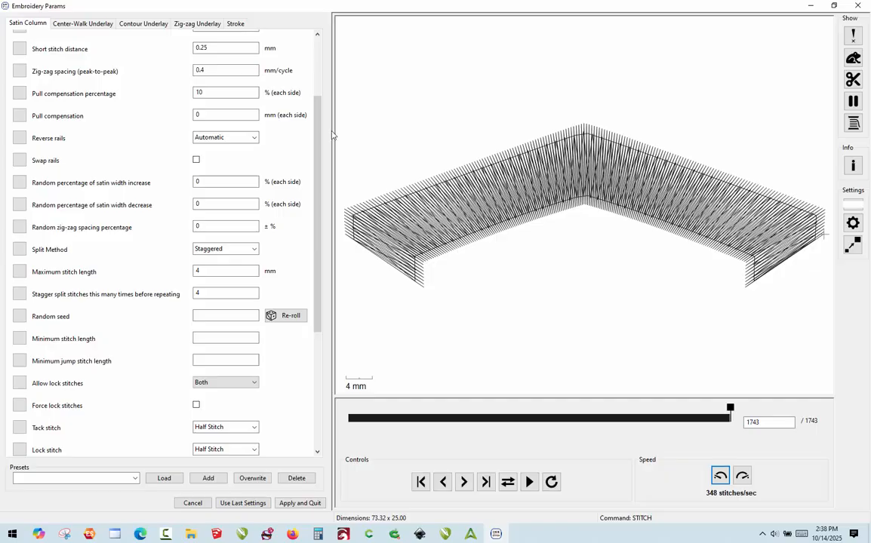
{"action": "left_click_drag", "start_coordinate": [320, 117], "coordinate": [315, 73]}
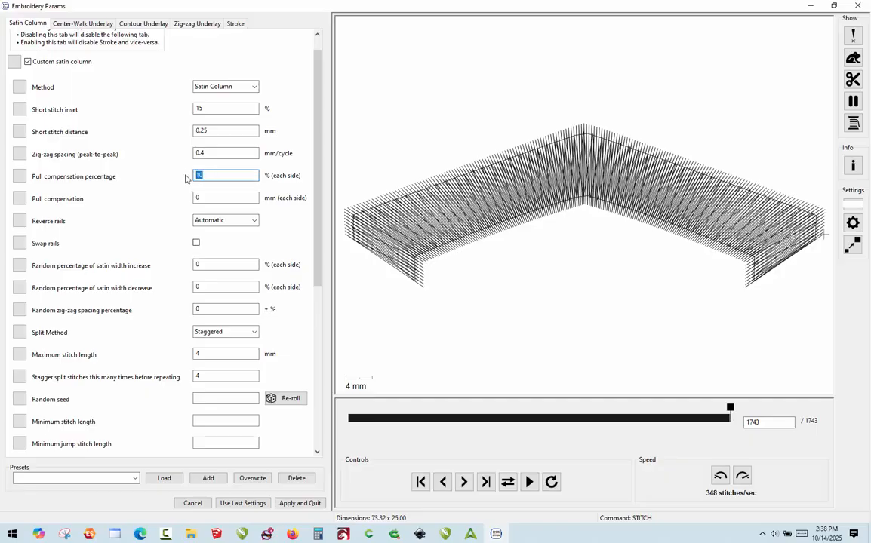
{"action": "type", "text": "6"}
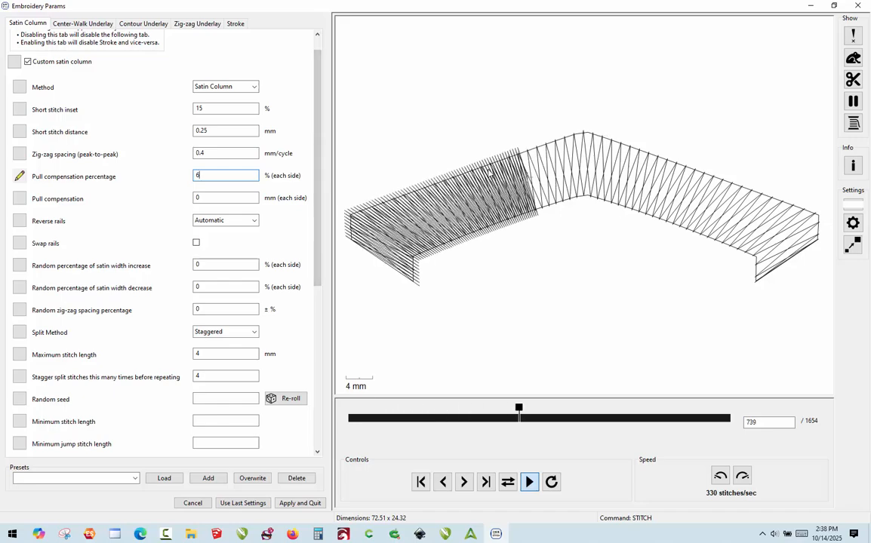
{"action": "scroll", "coordinate": [323, 189], "scroll_direction": "down", "scroll_amount": 3}
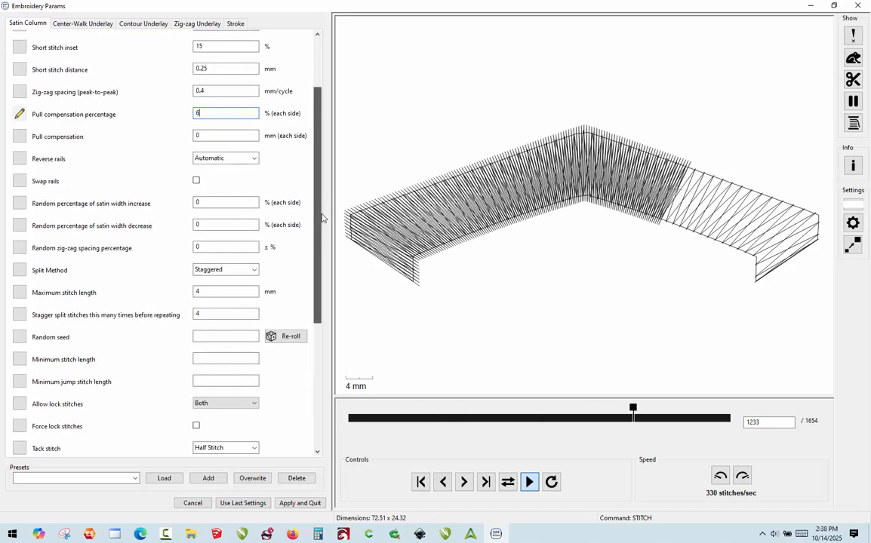
{"action": "scroll", "coordinate": [323, 219], "scroll_direction": "down", "scroll_amount": 3}
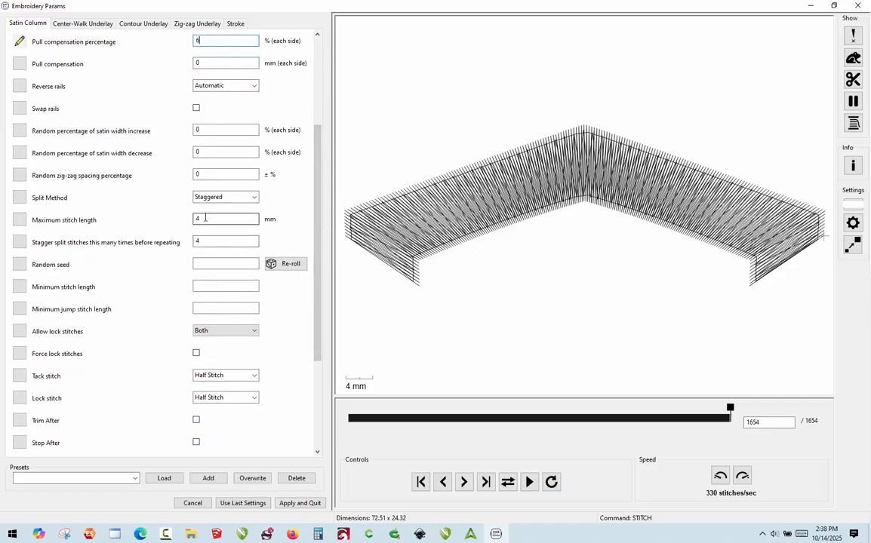
- Show the needle points in the upper shield's stitch preview, and apply the embroidery parameters
{"action": "left_click", "coordinate": [853, 34]}
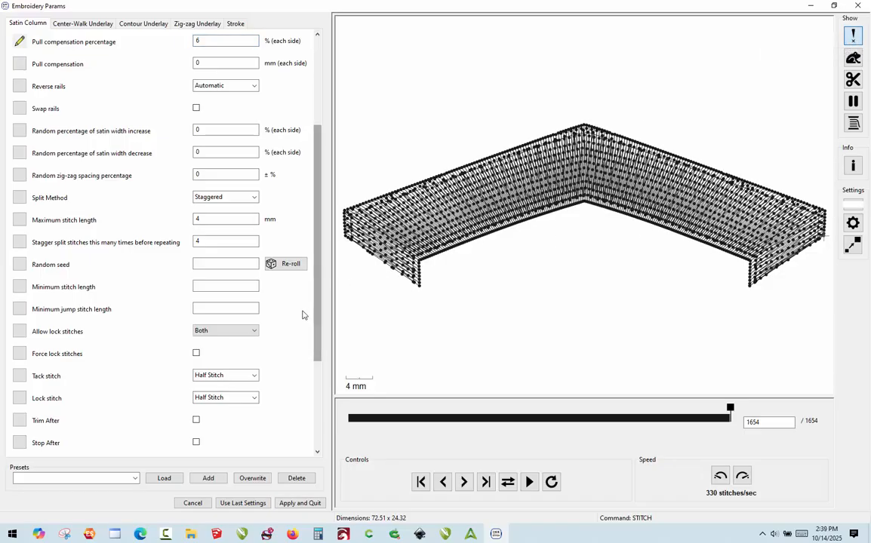
{"action": "left_click_drag", "start_coordinate": [316, 323], "coordinate": [321, 380]}
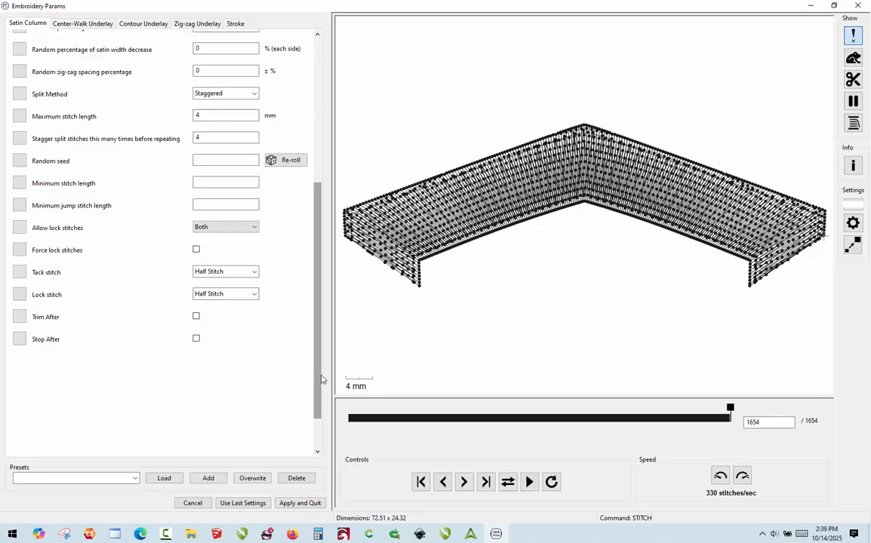
{"action": "left_click", "coordinate": [60, 479]}
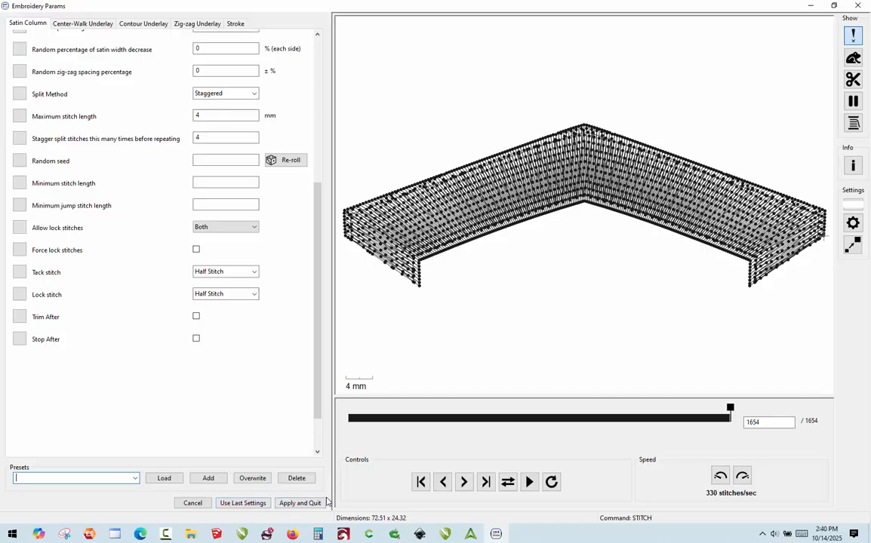
{"action": "left_click", "coordinate": [299, 503]}
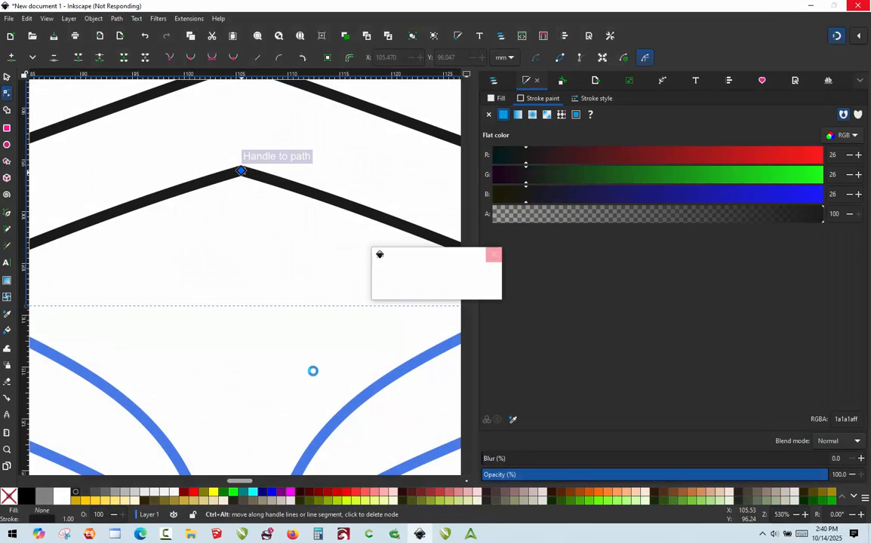
- Select the complete wing and shield design and run the Ink/Stitch Simulator on it
{"action": "left_click", "coordinate": [327, 200]}
{"action": "scroll", "coordinate": [307, 171], "scroll_direction": "down", "scroll_amount": 5}
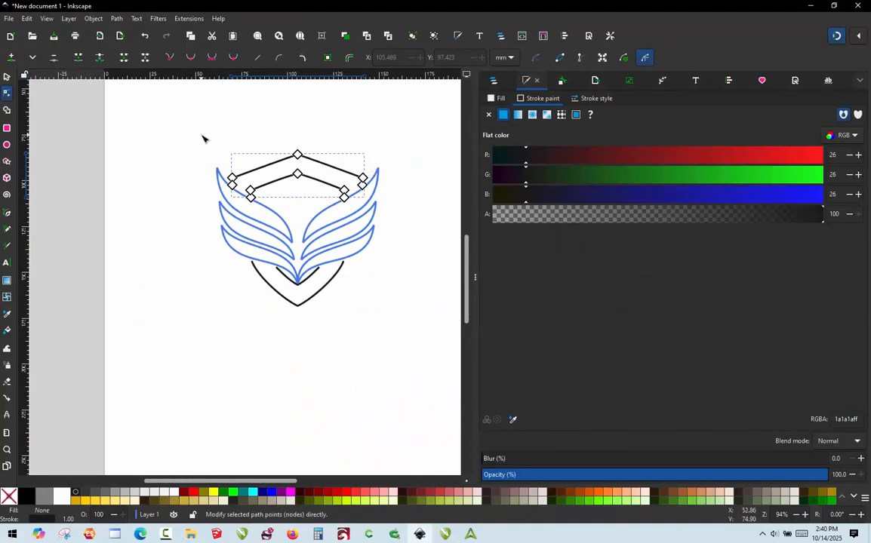
{"action": "left_click", "coordinate": [204, 139]}
{"action": "scroll", "coordinate": [402, 189], "scroll_direction": "up", "scroll_amount": 1}
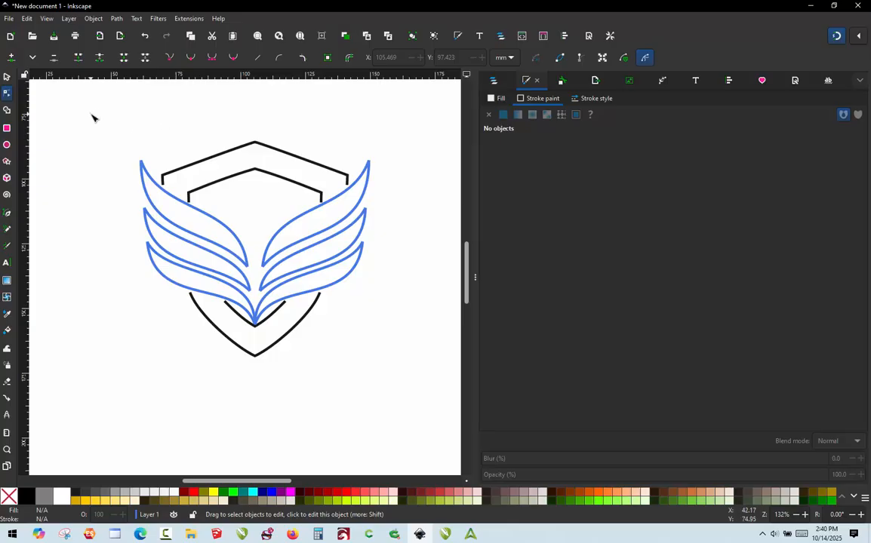
{"action": "mouse_move", "coordinate": [92, 117]}
{"action": "left_mouse_down"}
{"action": "mouse_move", "coordinate": [331, 332]}
{"action": "mouse_move", "coordinate": [399, 362]}
{"action": "mouse_move", "coordinate": [400, 372]}
{"action": "left_mouse_up"}
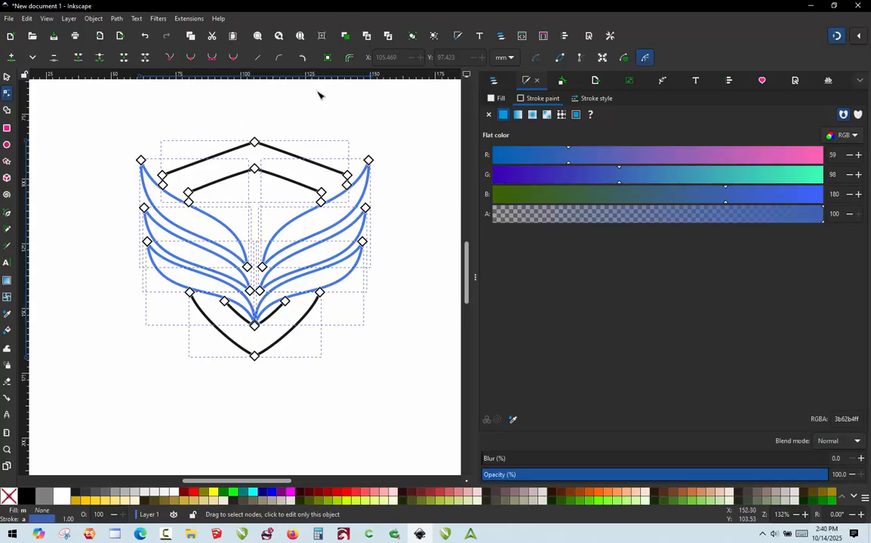
{"action": "left_click", "coordinate": [189, 20]}
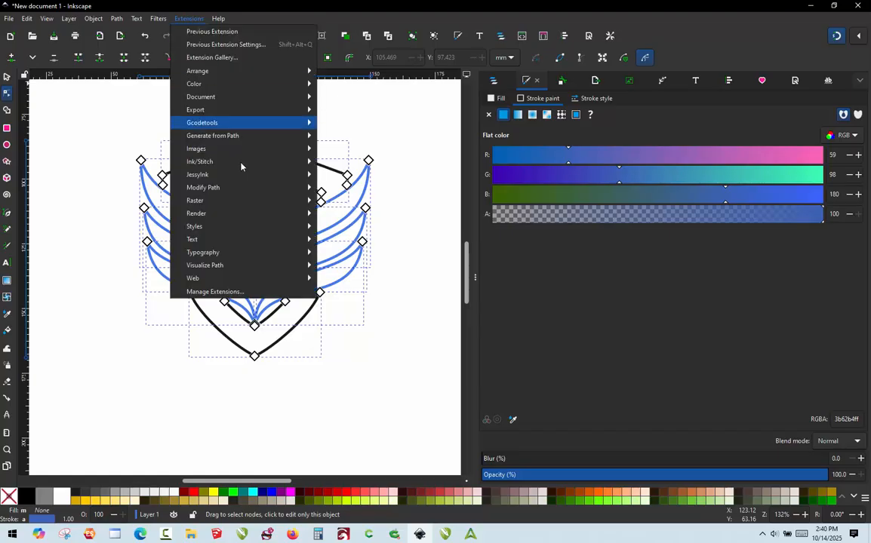
{"action": "mouse_move", "coordinate": [242, 187]}
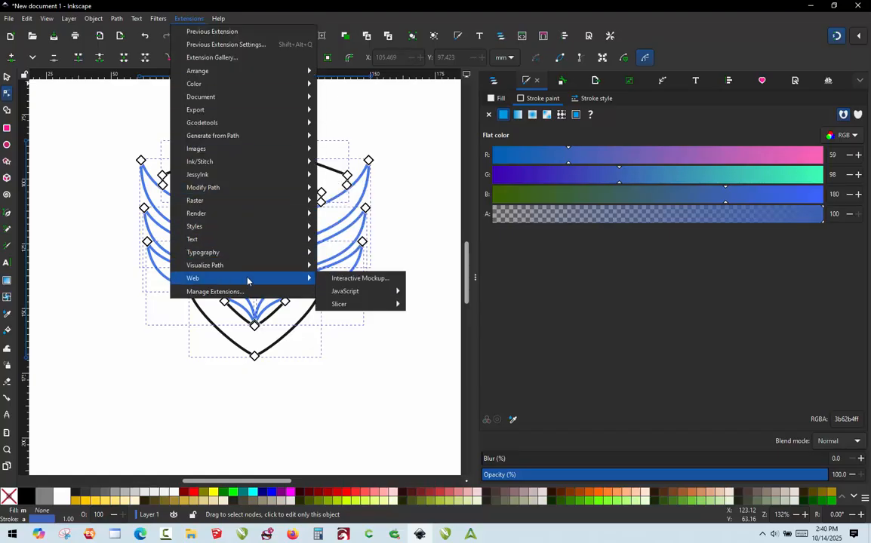
{"action": "mouse_move", "coordinate": [233, 154]}
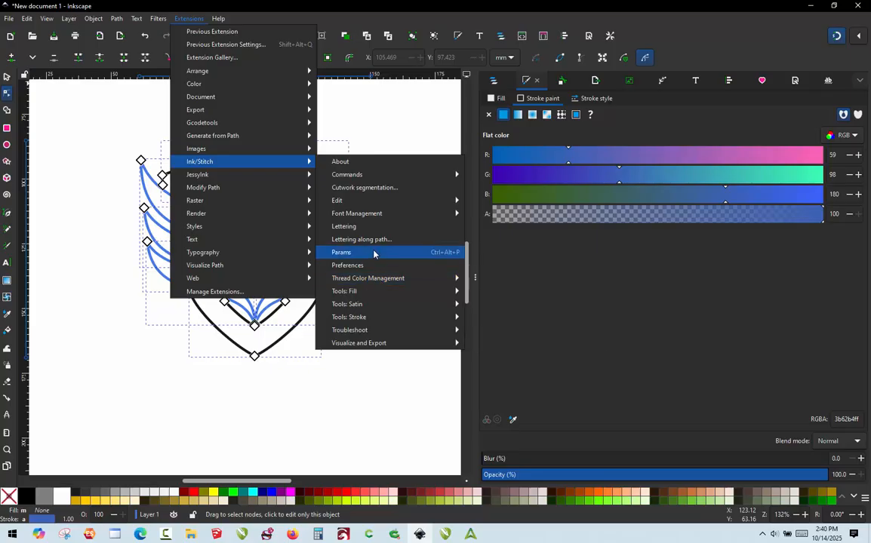
{"action": "mouse_move", "coordinate": [383, 343]}
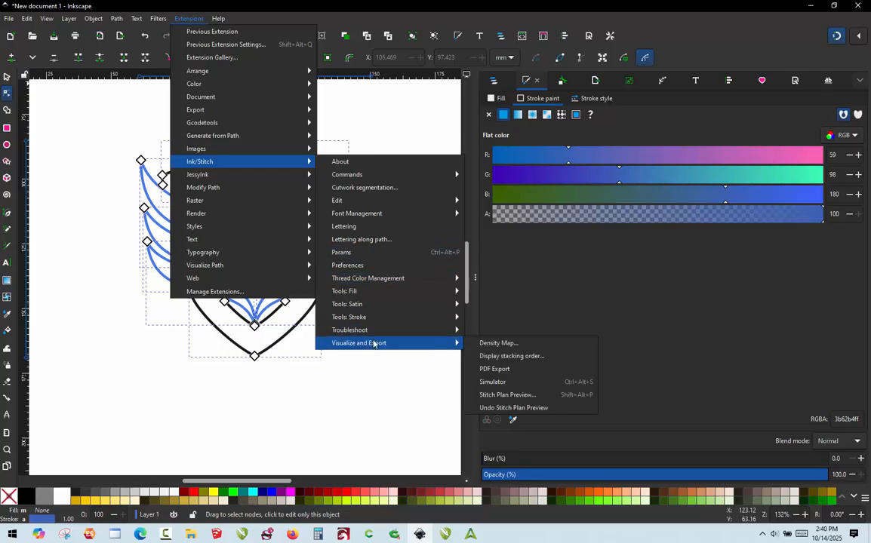
{"action": "left_click", "coordinate": [496, 380]}
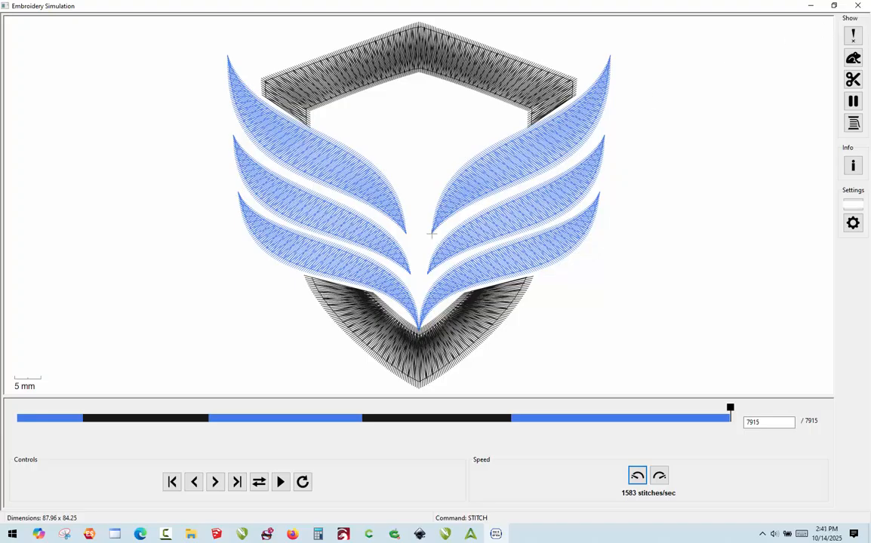
- Show the jump stitches in the embroidery simulation, close the simulator, and deselect the design
{"action": "left_click", "coordinate": [854, 58]}
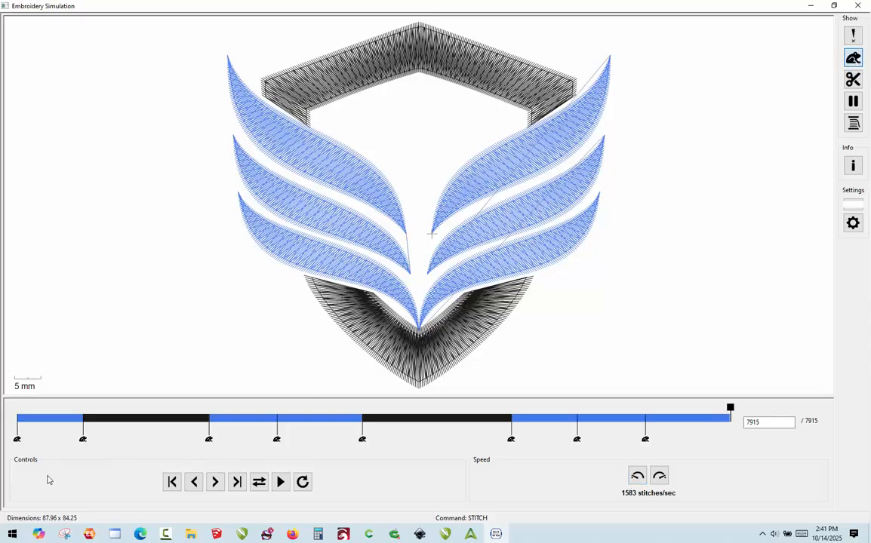
{"action": "left_click", "coordinate": [858, 7]}
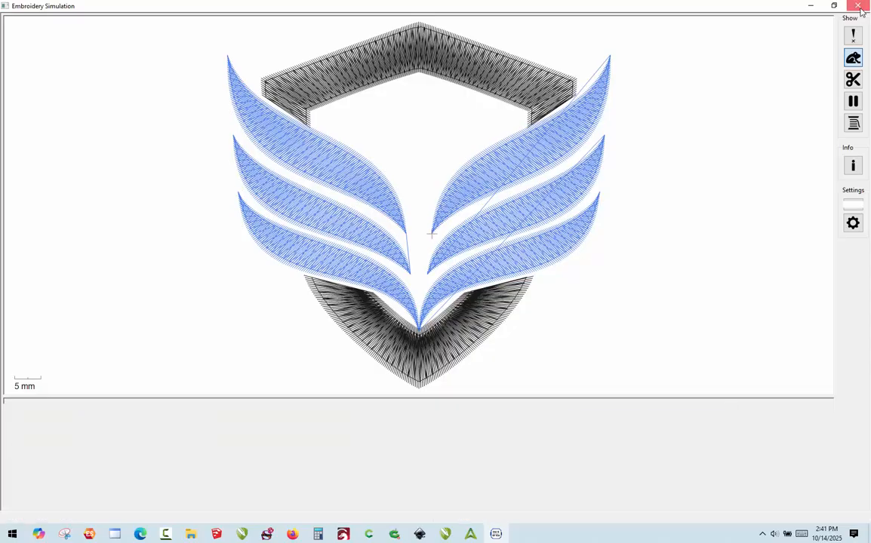
{"action": "left_click", "coordinate": [409, 222]}
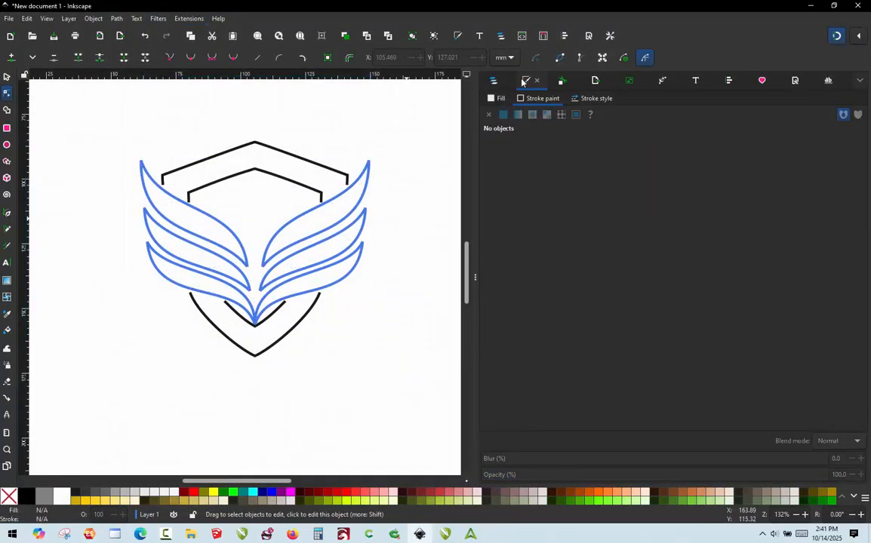
- Re-stack the six wing feathers in order of selection: left wing from lowest to highest, right wing from highest to lowest
{"action": "left_click", "coordinate": [495, 81]}
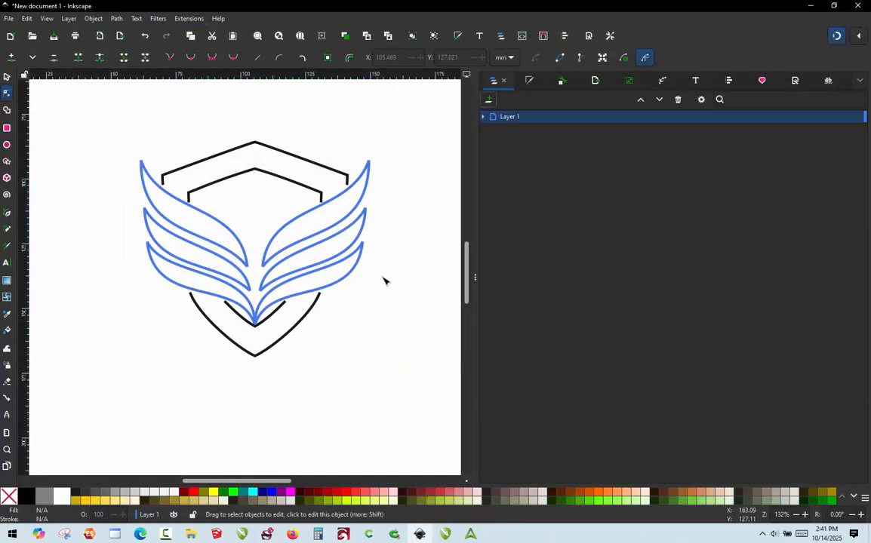
{"action": "left_click", "coordinate": [175, 283]}
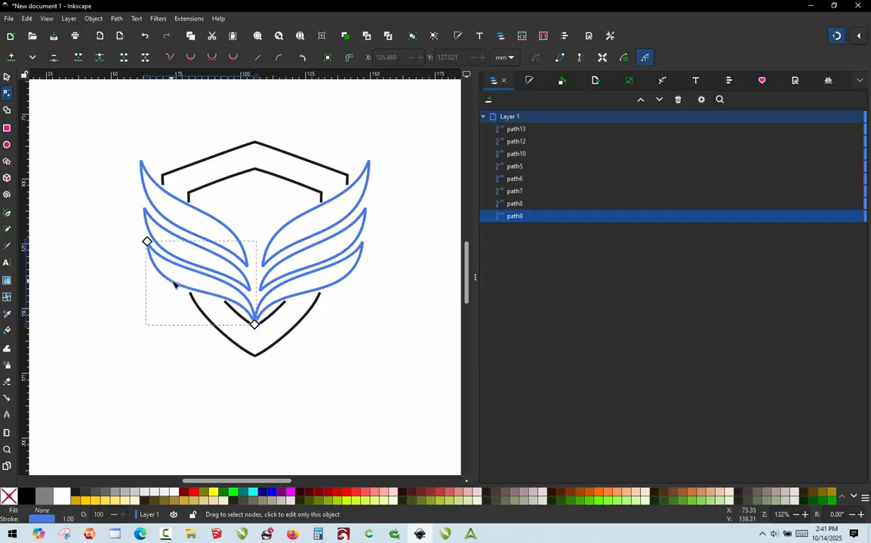
{"action": "left_click", "coordinate": [149, 227], "text": "shift"}
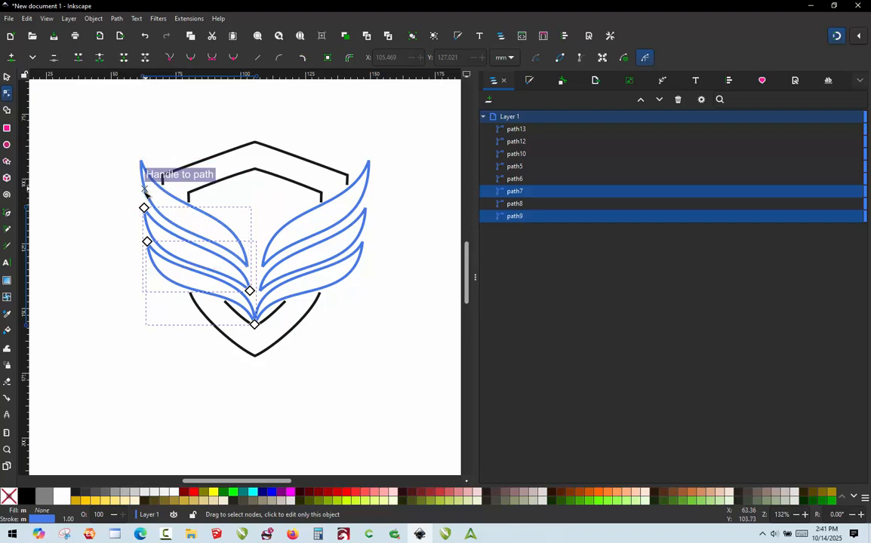
{"action": "left_click", "coordinate": [145, 192], "text": "shift"}
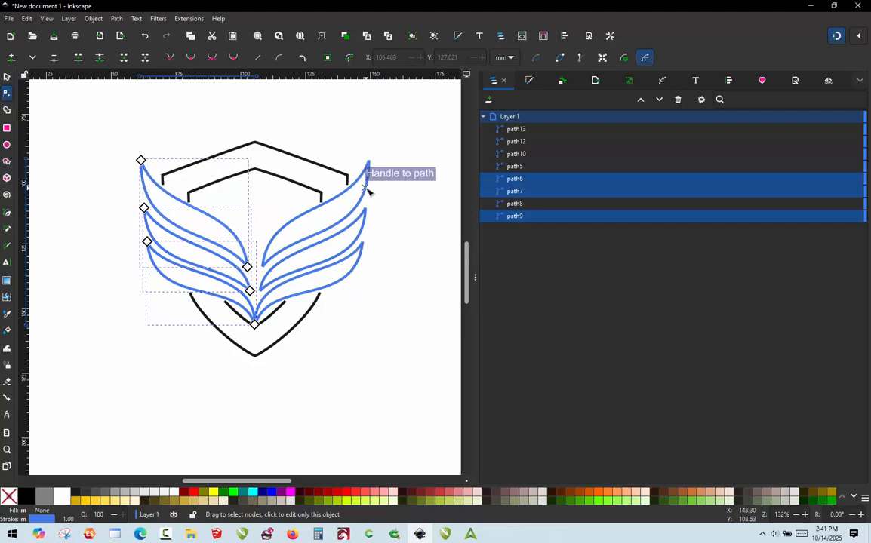
{"action": "left_click", "coordinate": [363, 213], "text": "shift"}
{"action": "left_click", "coordinate": [364, 241], "text": "shift"}
{"action": "left_click", "coordinate": [363, 243], "text": "shift"}
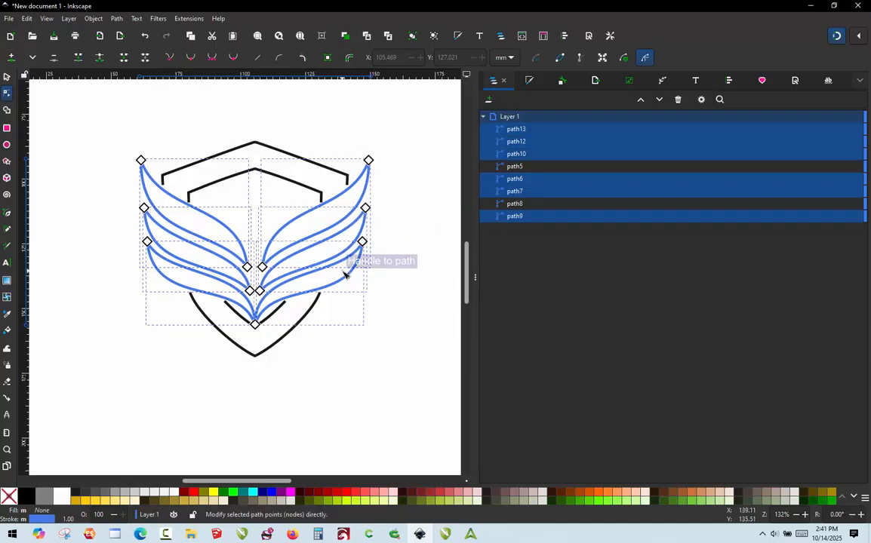
{"action": "left_click", "coordinate": [185, 19]}
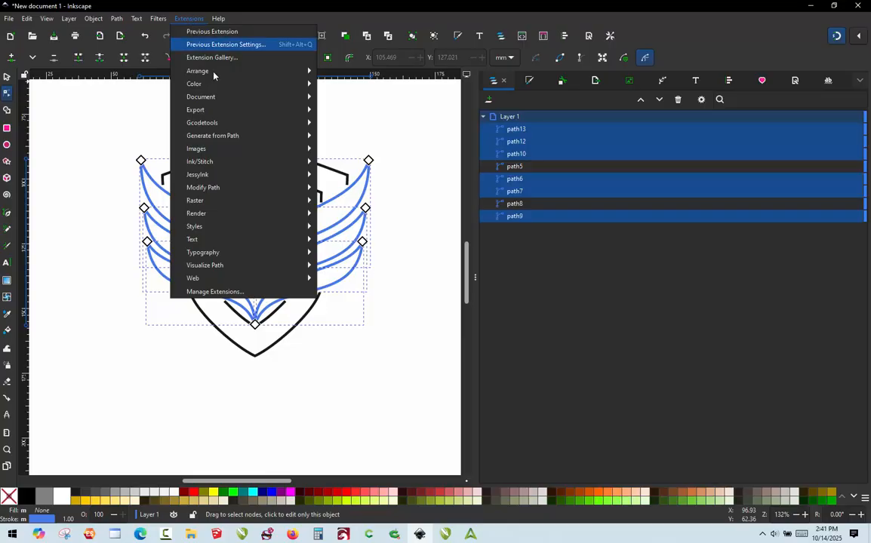
{"action": "mouse_move", "coordinate": [232, 168]}
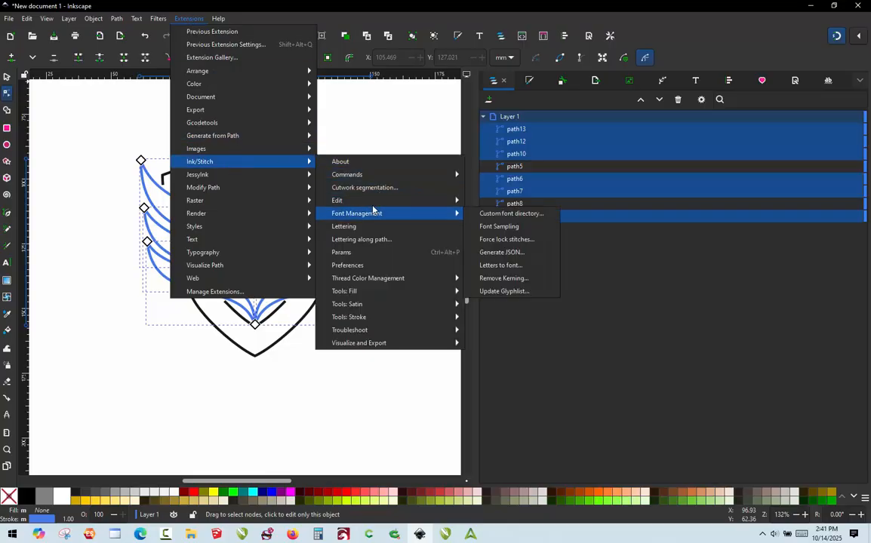
{"action": "mouse_move", "coordinate": [373, 203]}
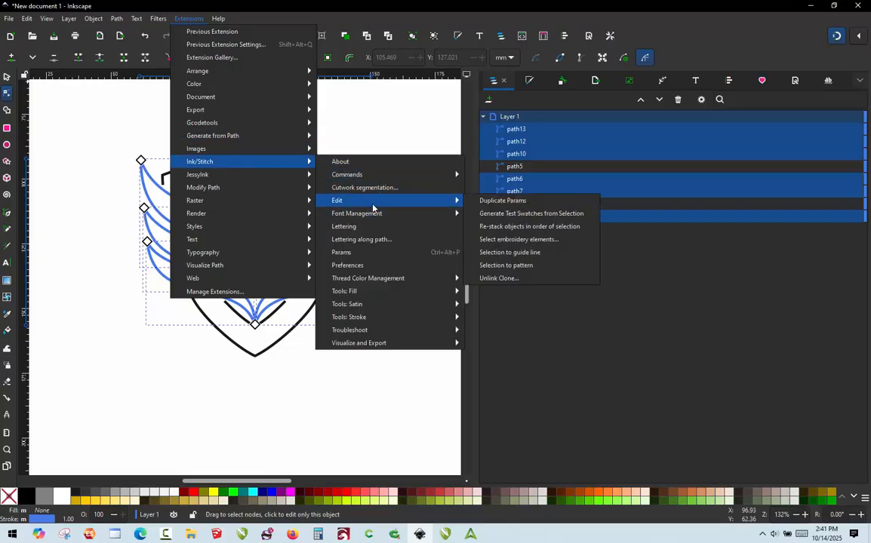
{"action": "left_click", "coordinate": [515, 226]}
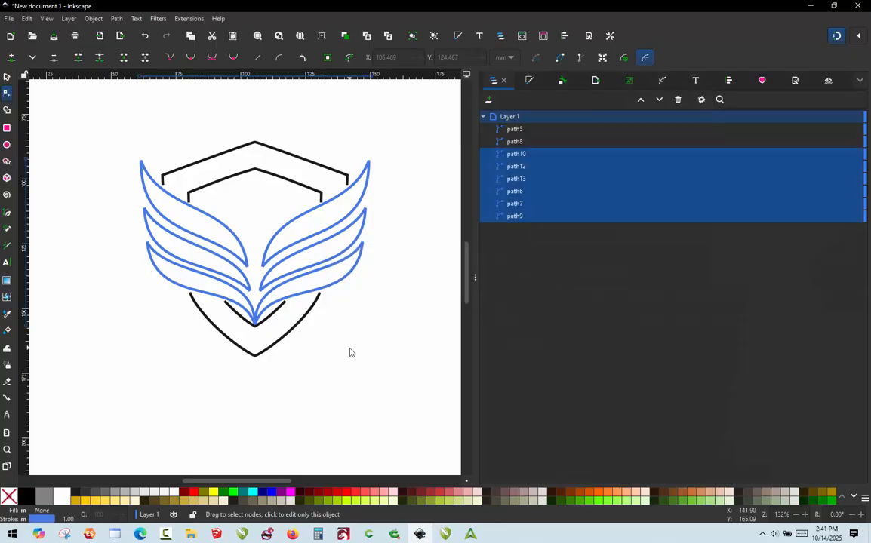
- Check where the lower and upper shield pieces sit in the layer's stacking order
{"action": "left_click", "coordinate": [292, 346]}
{"action": "left_click", "coordinate": [285, 336]}
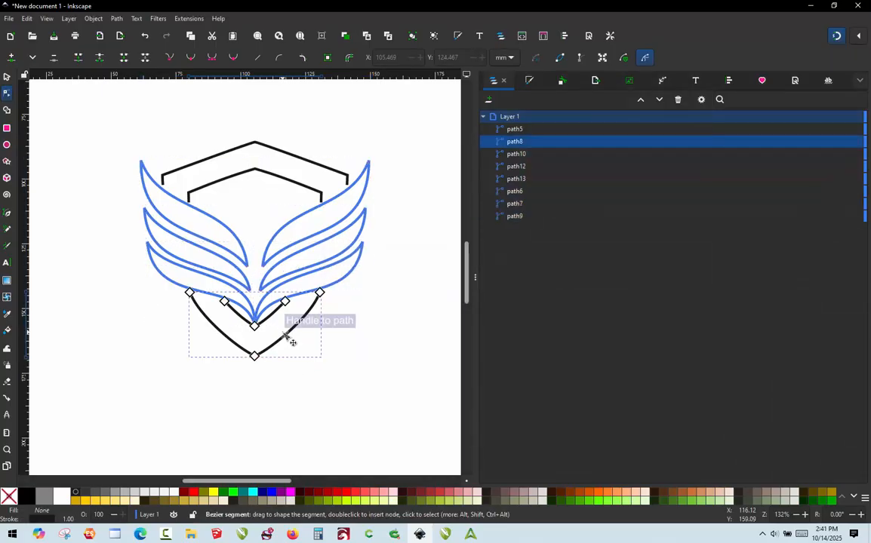
{"action": "left_click", "coordinate": [296, 185]}
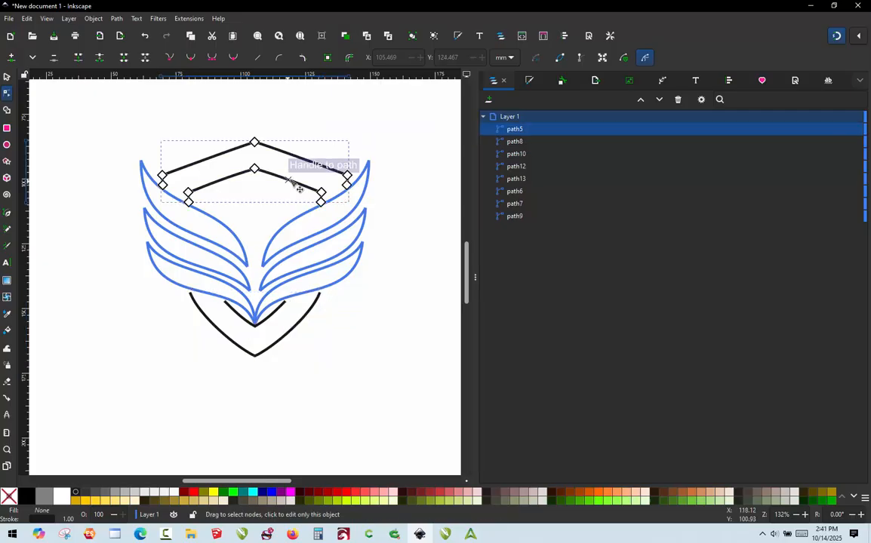
- Simulate the complete re-stacked design with jumps shown, review its design information, and close the simulation
{"action": "left_click", "coordinate": [6, 76]}
{"action": "left_click_drag", "start_coordinate": [97, 122], "coordinate": [408, 386]}
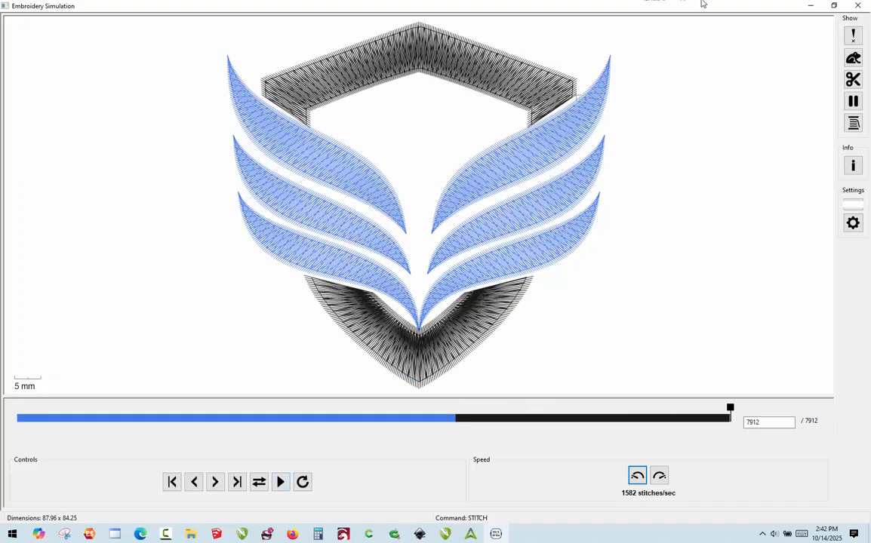
{"action": "left_click", "coordinate": [853, 59]}
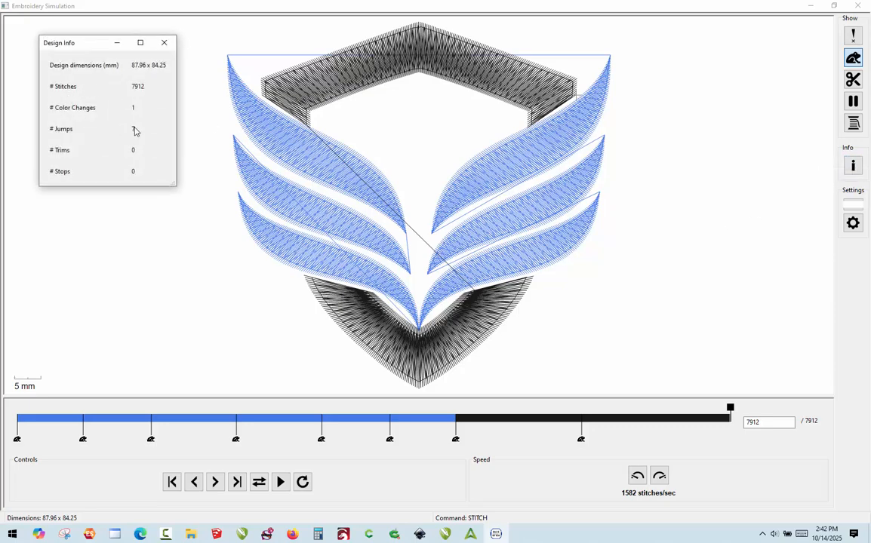
{"action": "left_click", "coordinate": [165, 43]}
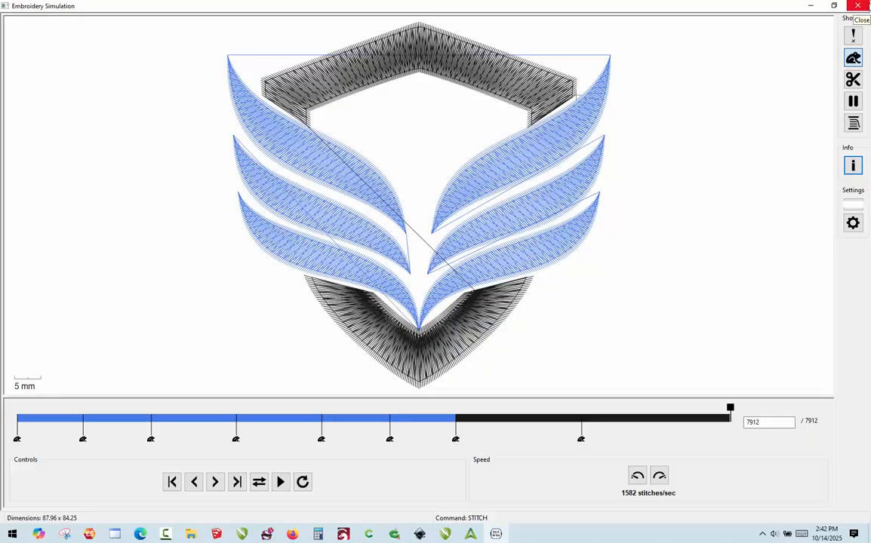
{"action": "left_click", "coordinate": [859, 8]}
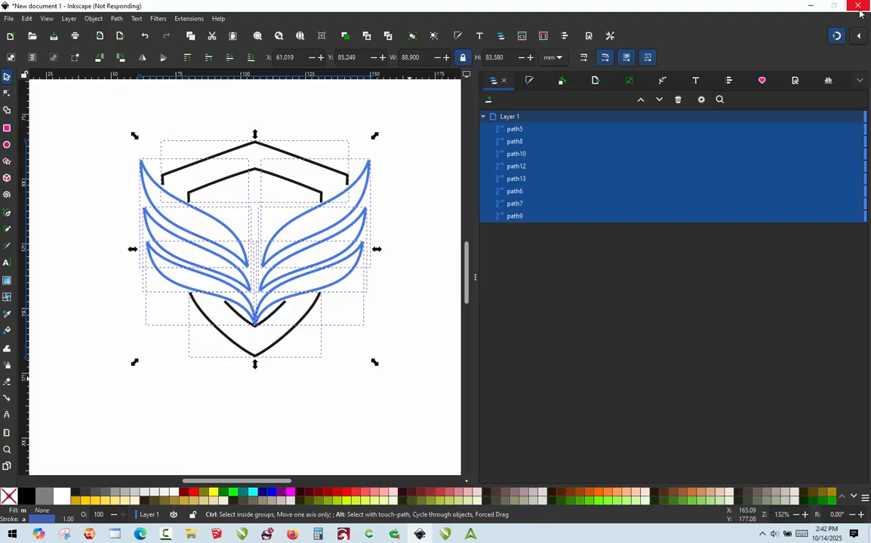
{"action": "left_click", "coordinate": [425, 251]}
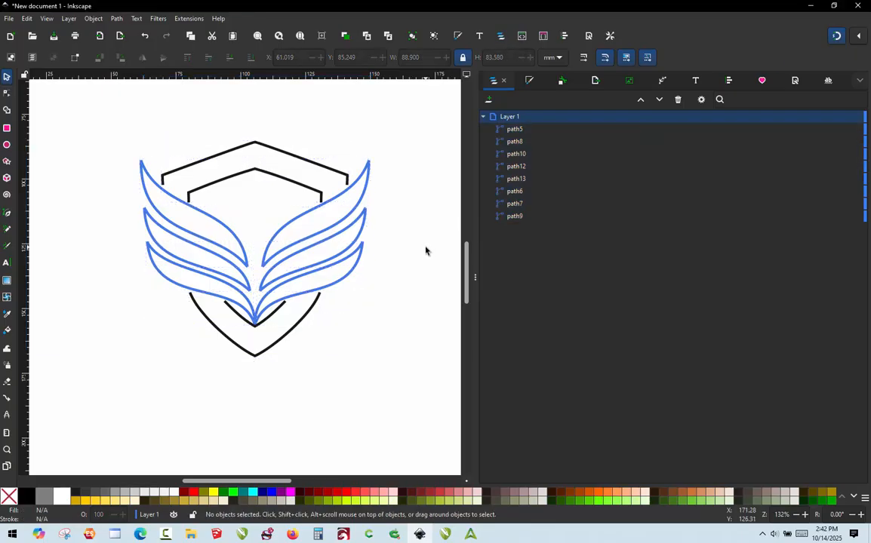